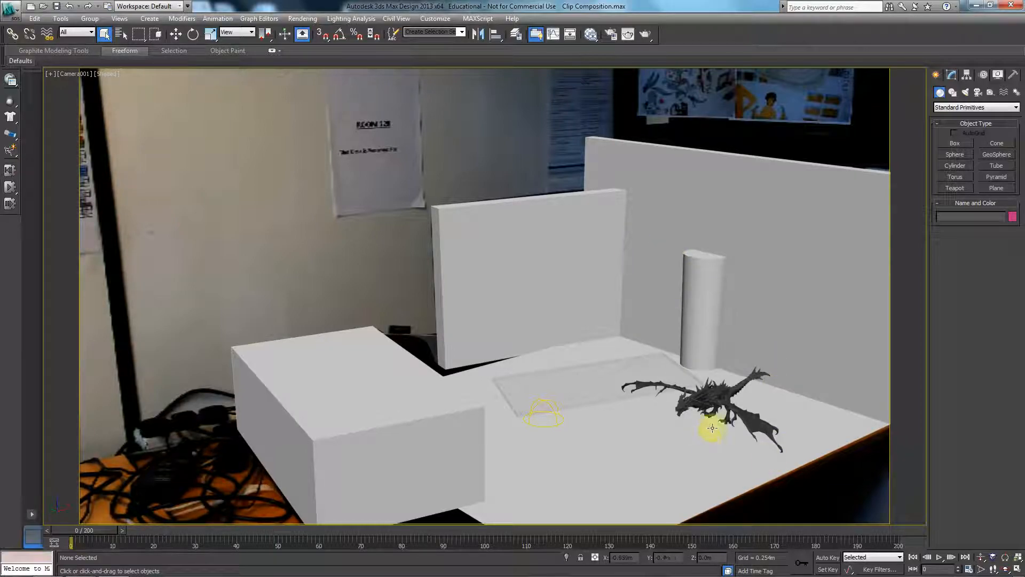
Select the dragon, frame it in a perspective view, show its modifier stack and view it from the front.
click(707, 400)
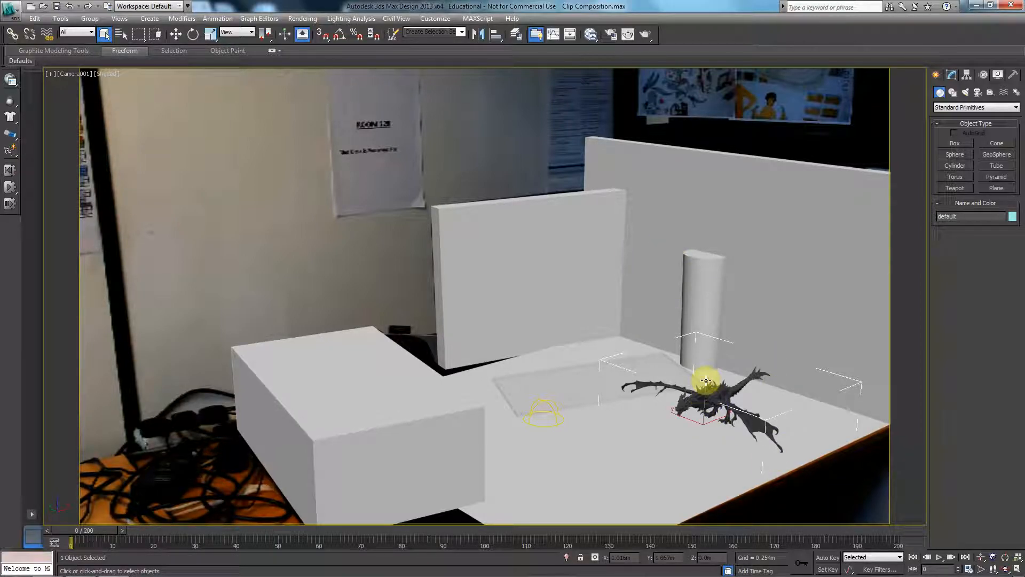
key(p)
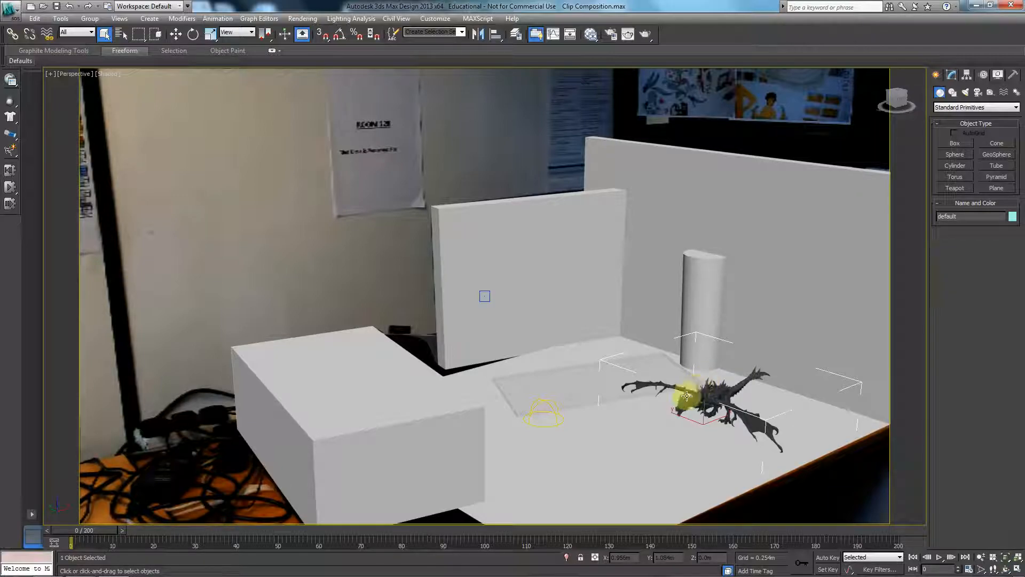
key(z)
alt+middle_drag(471, 333, 490, 347)
scroll(447, 348, up, 3)
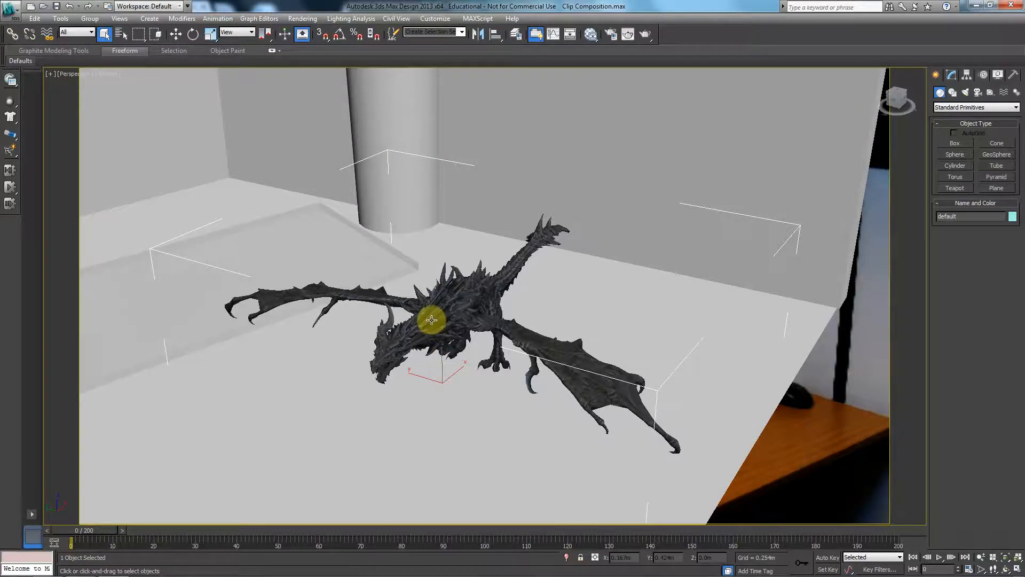
click(952, 75)
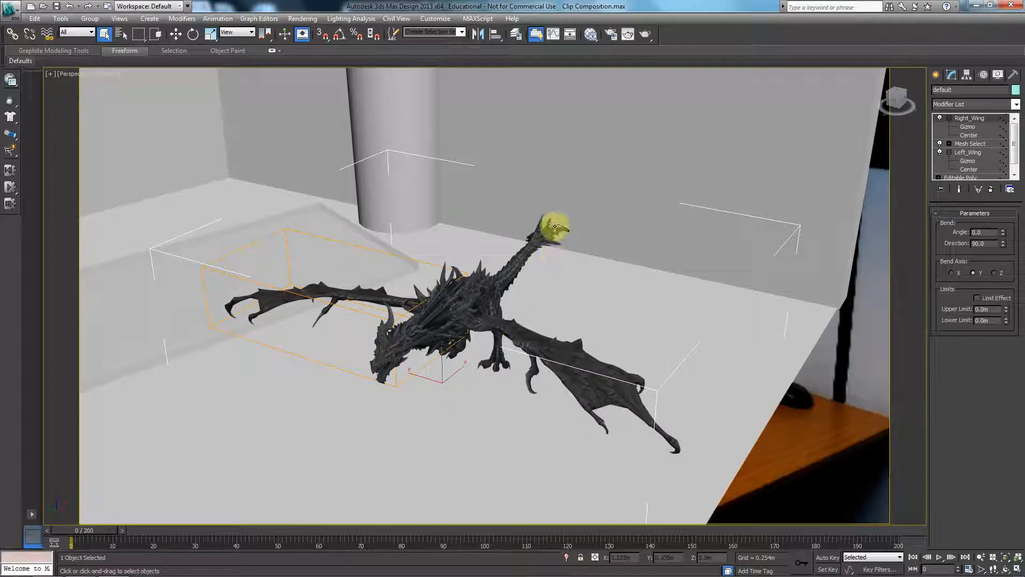
alt+middle_drag(428, 334, 477, 317)
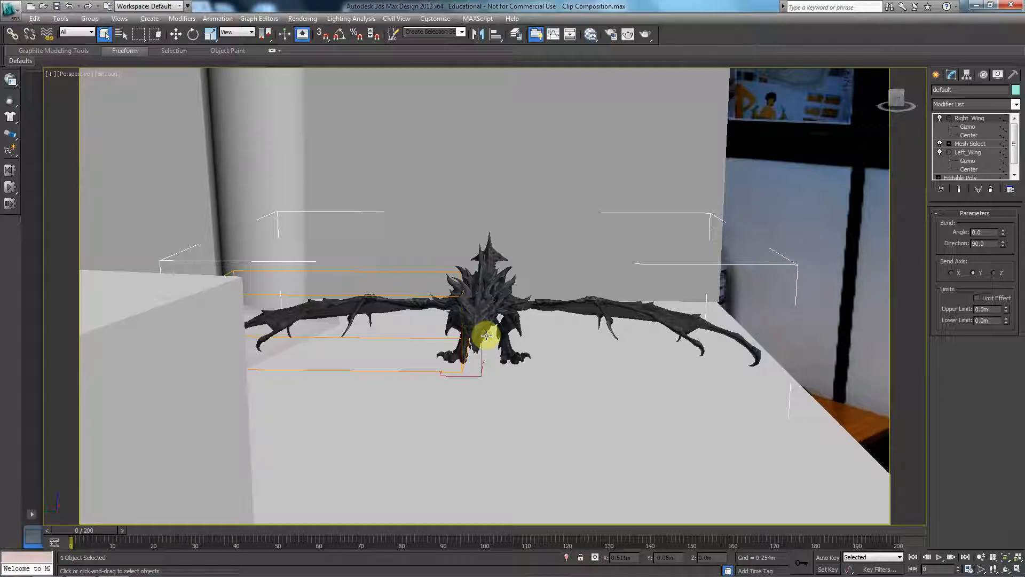
click(993, 107)
text(mesh)
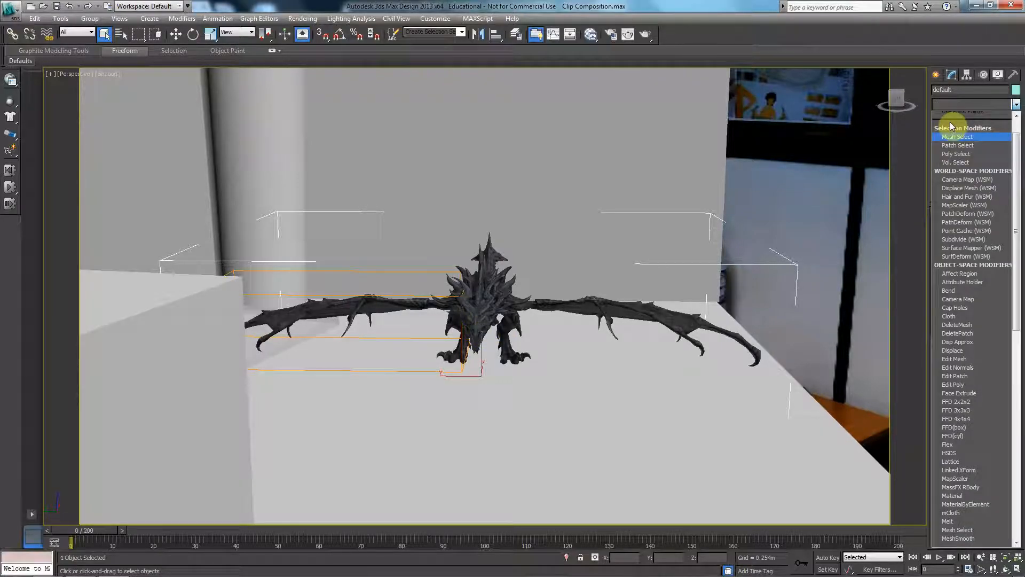
key(Up)
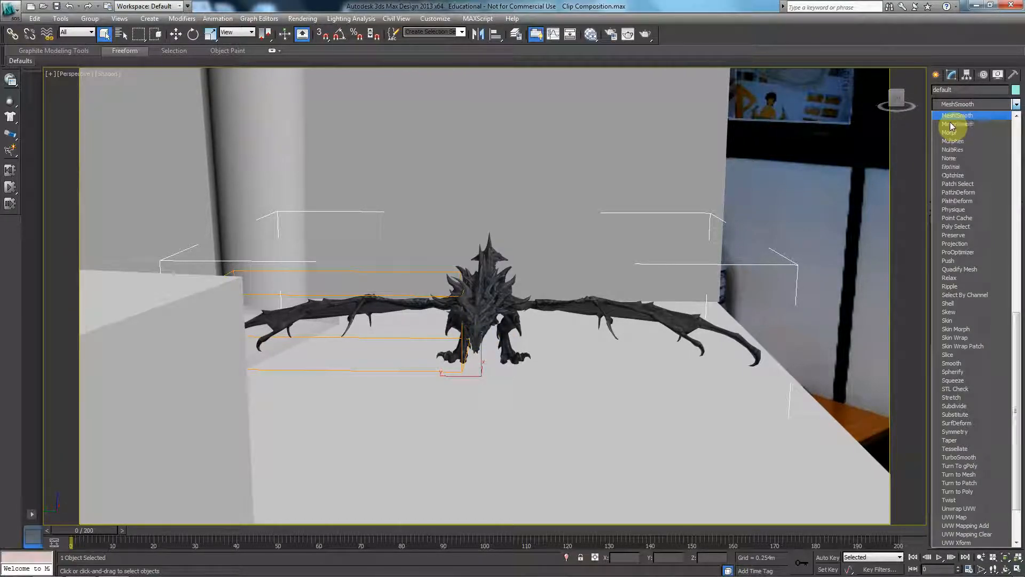
key(Down)
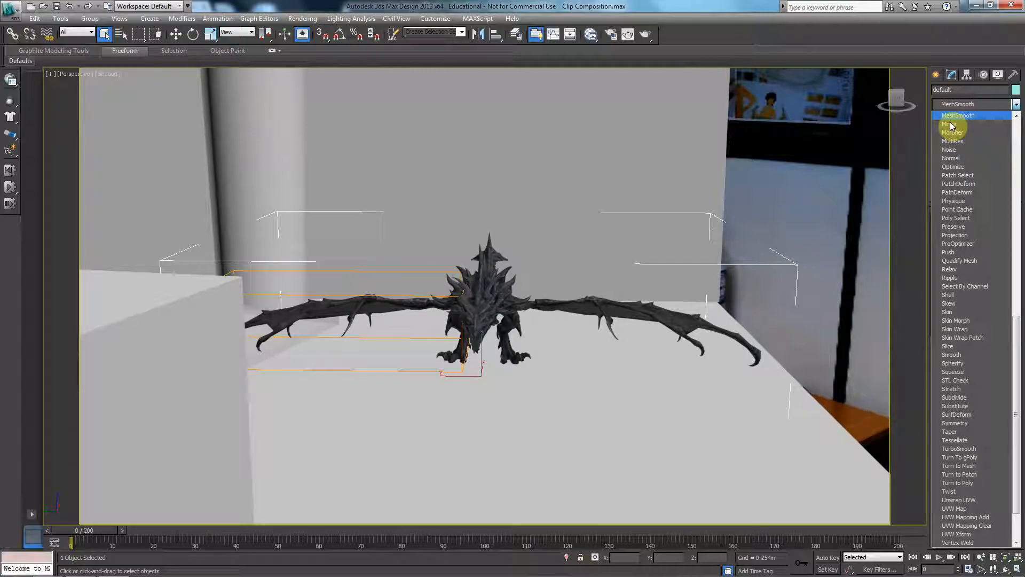
click(1019, 155)
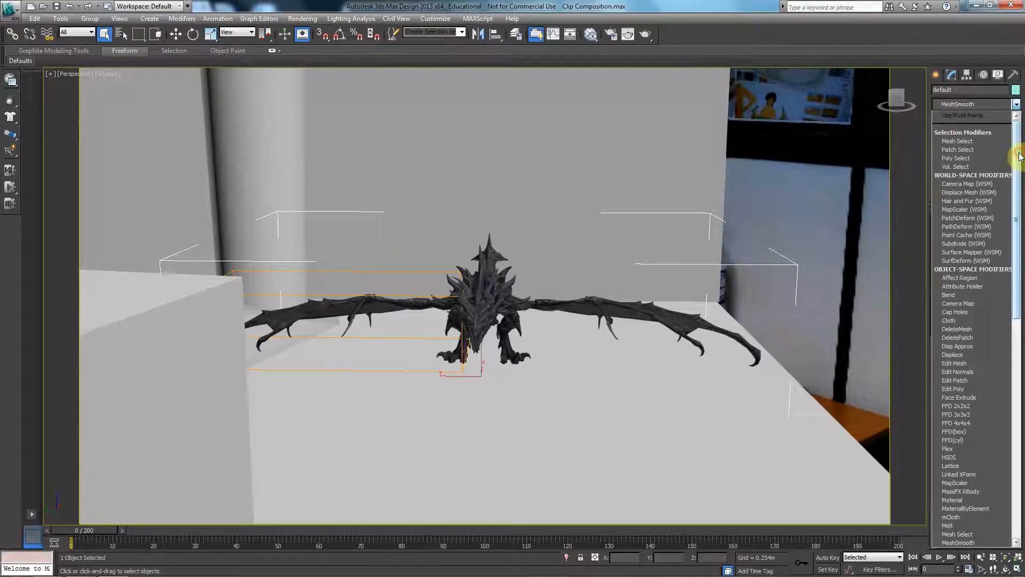
Open the osdHotkey1.5 folder on the Desktop in Windows Explorer and run the osdHotkey application.
click(14, 565)
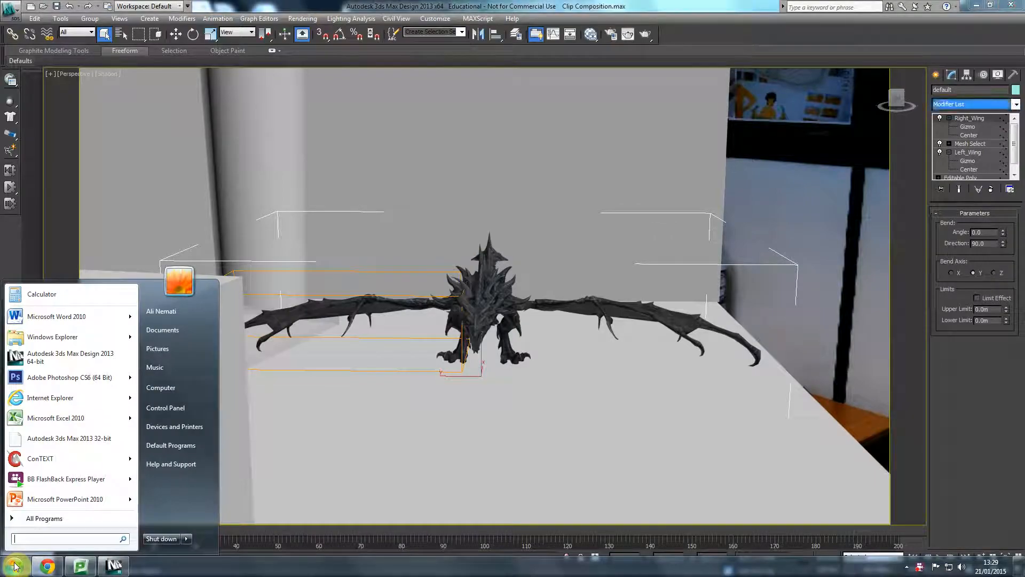
click(193, 389)
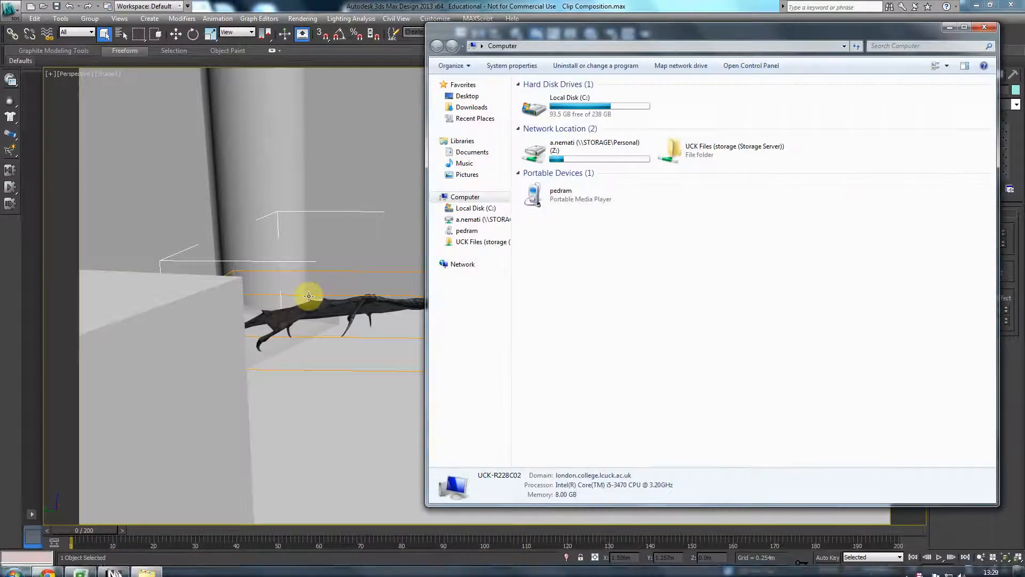
click(468, 96)
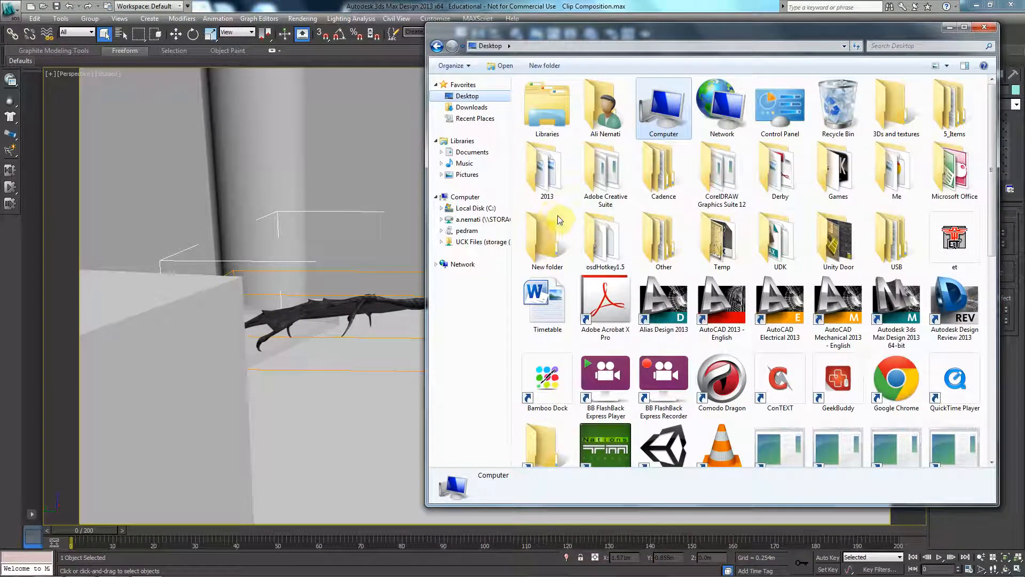
click(597, 235)
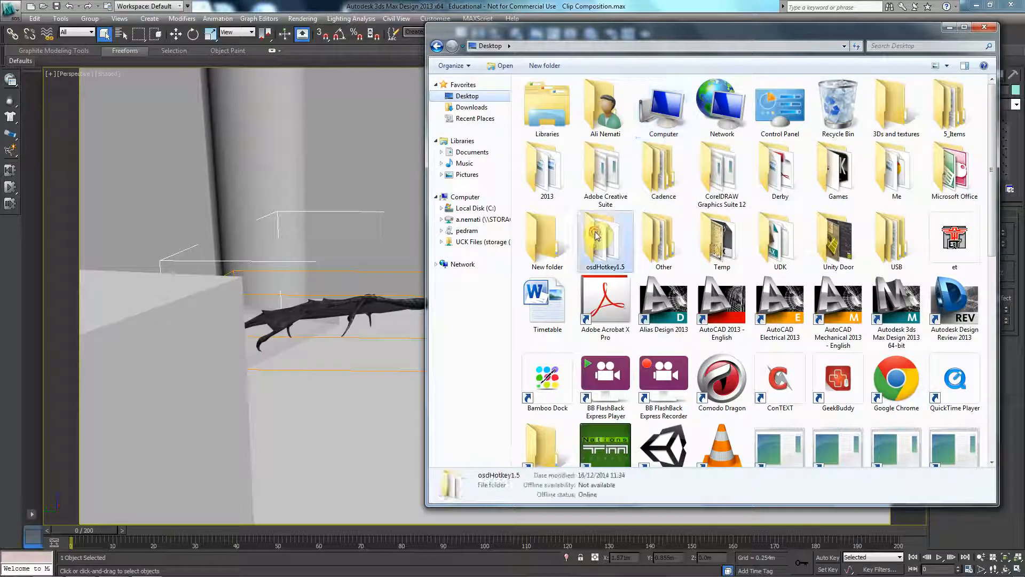
double_click(597, 235)
double_click(546, 197)
click(537, 303)
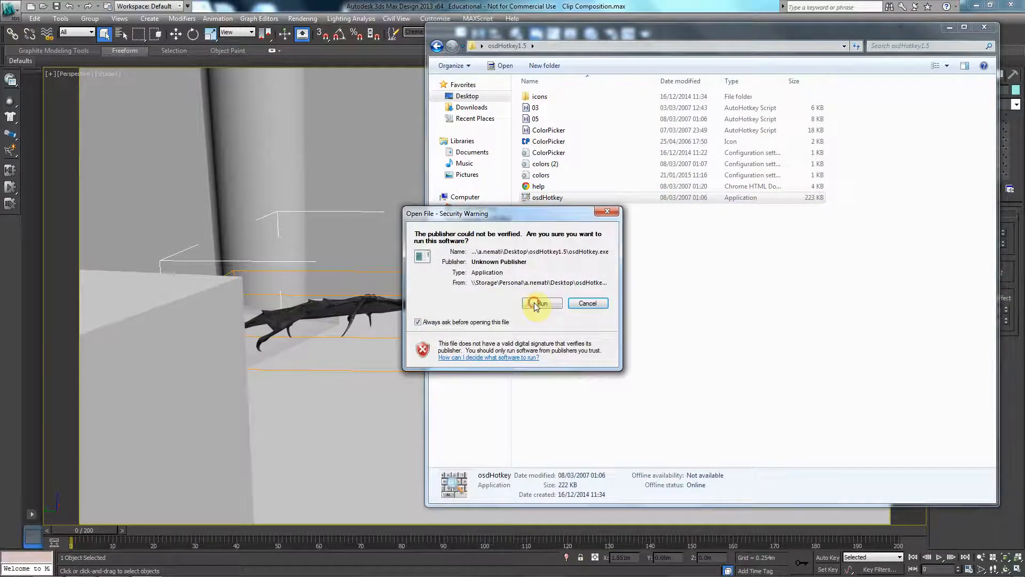
Place the OSD hotkey display just above the start of the timeline, widen it, and close the Explorer window.
drag(52, 7, 50, 515)
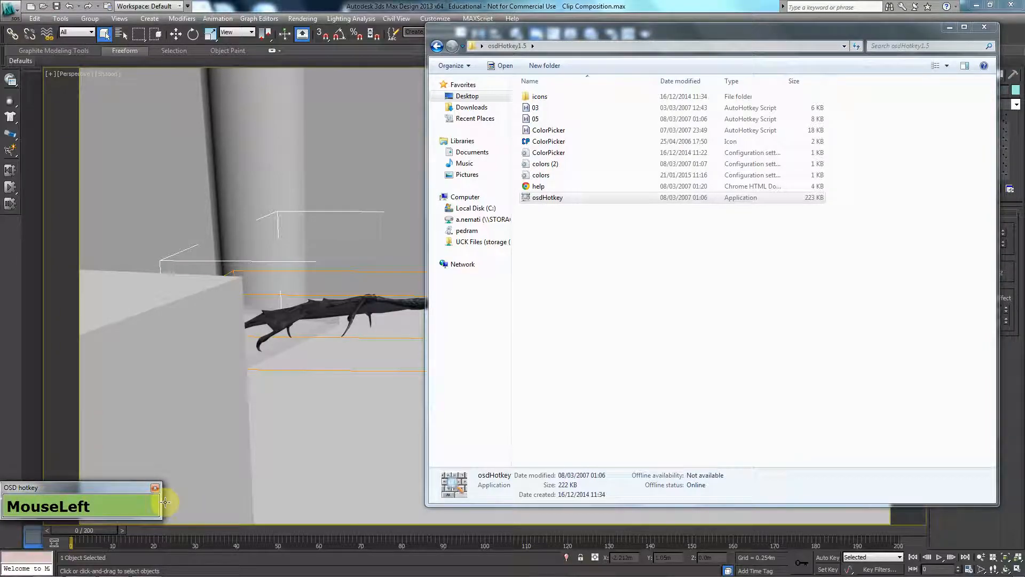
drag(161, 503, 262, 503)
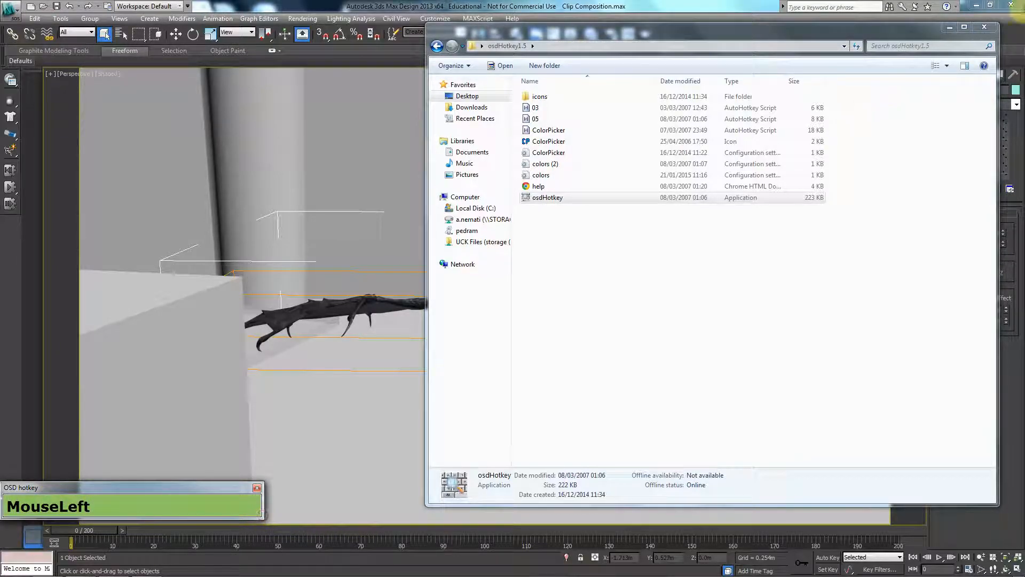
click(986, 28)
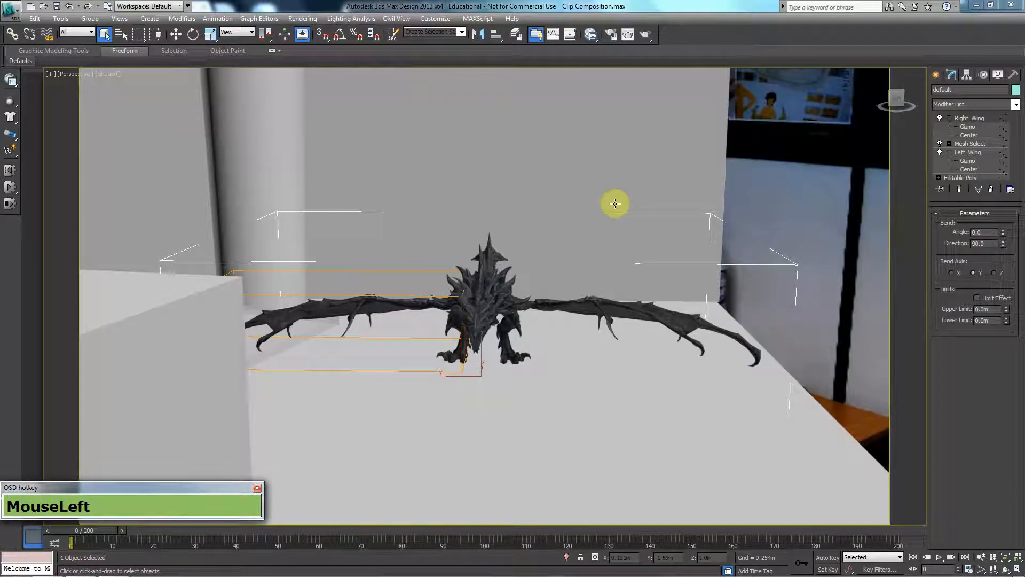
Add a Mesh Select modifier above the dragon's Right_Wing modifier.
drag(1016, 138, 954, 114)
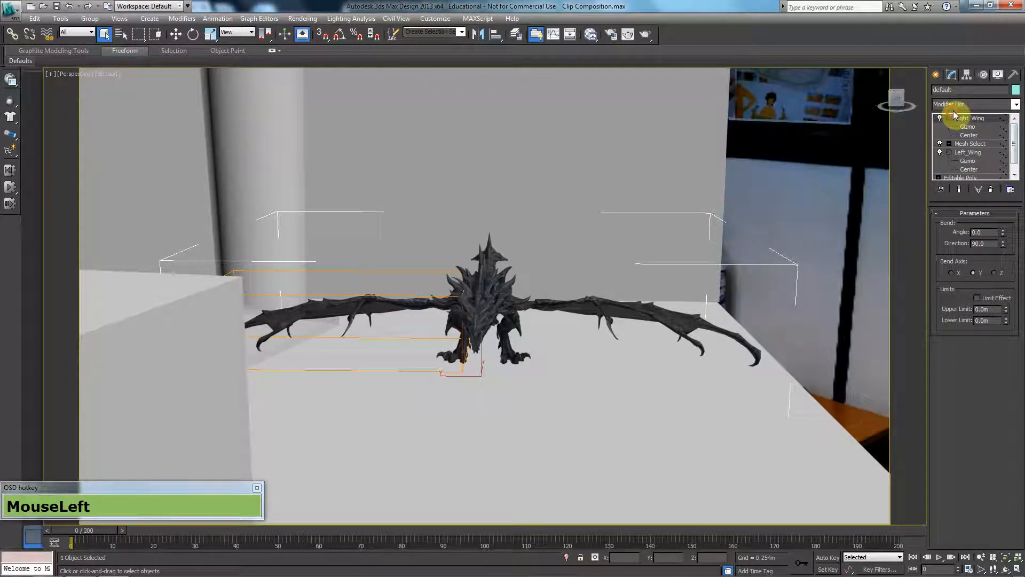
click(959, 104)
text(mesh)
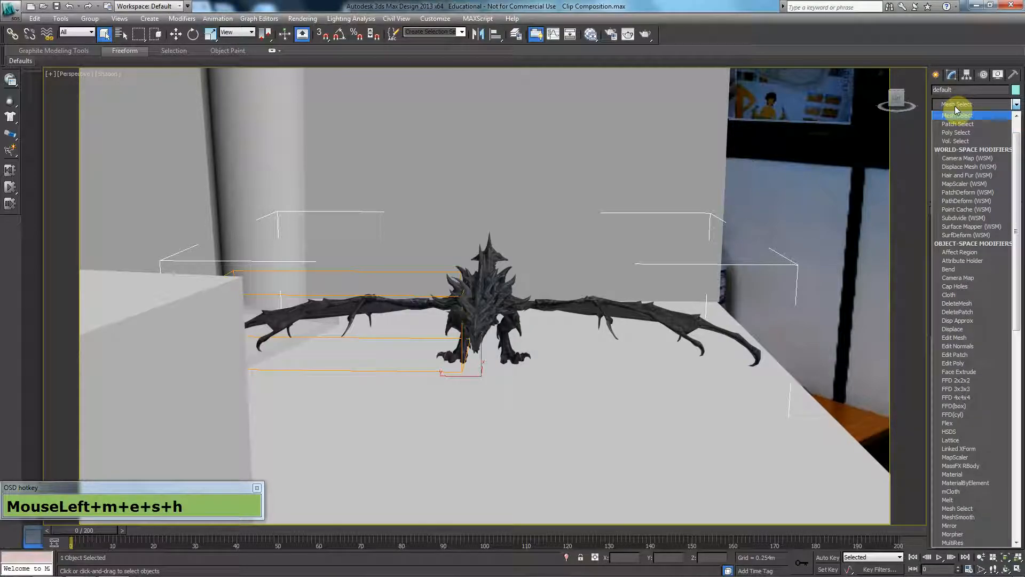
key(Return)
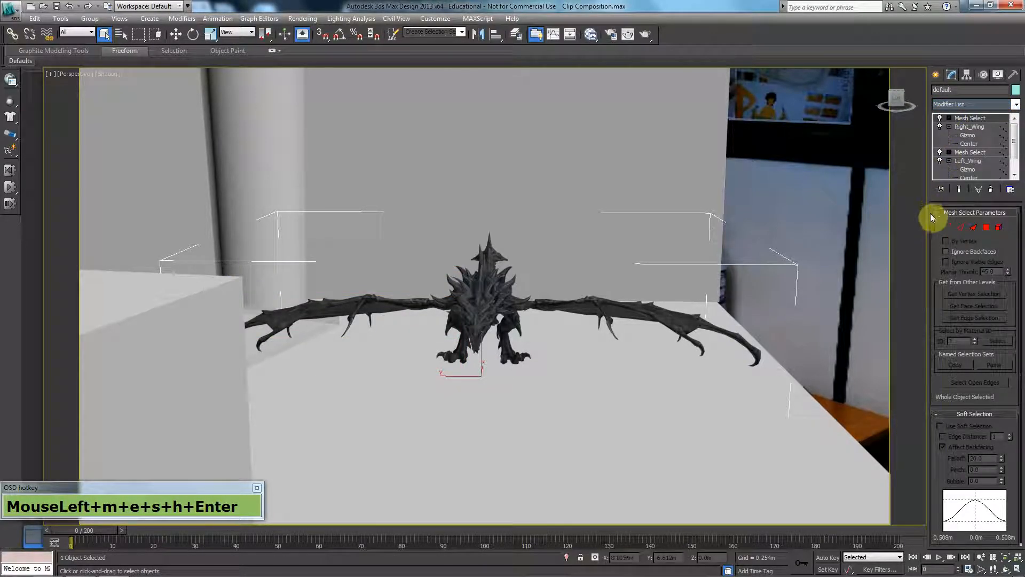
In the Top wireframe view, select the vertices of the dragon's head and the end of its tail in Mesh Select.
key(t)
scroll(634, 306, up, 3)
key(F3)
scroll(614, 343, up, 2)
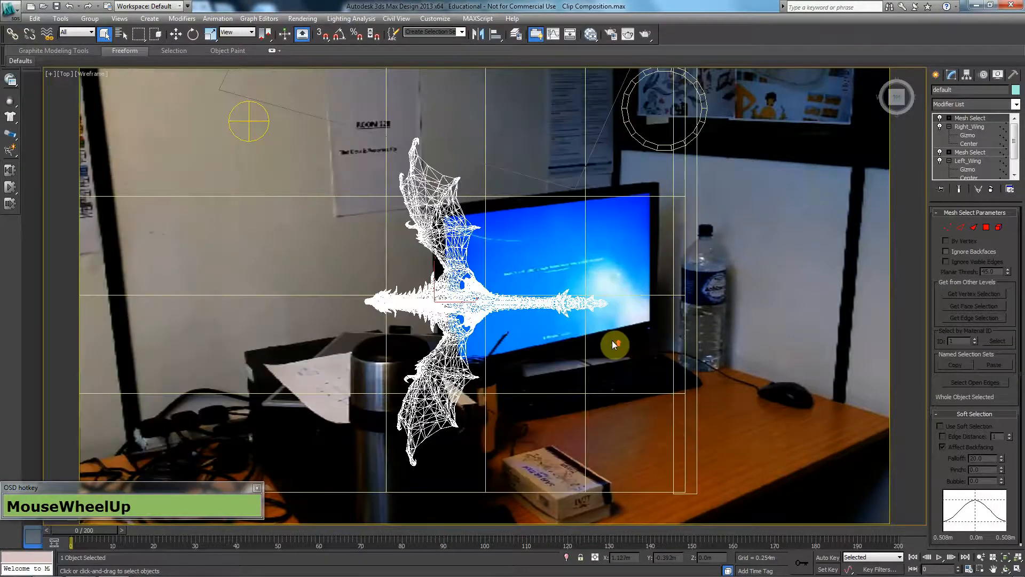
click(986, 228)
click(947, 227)
drag(716, 228, 565, 380)
ctrl+drag(260, 255, 381, 350)
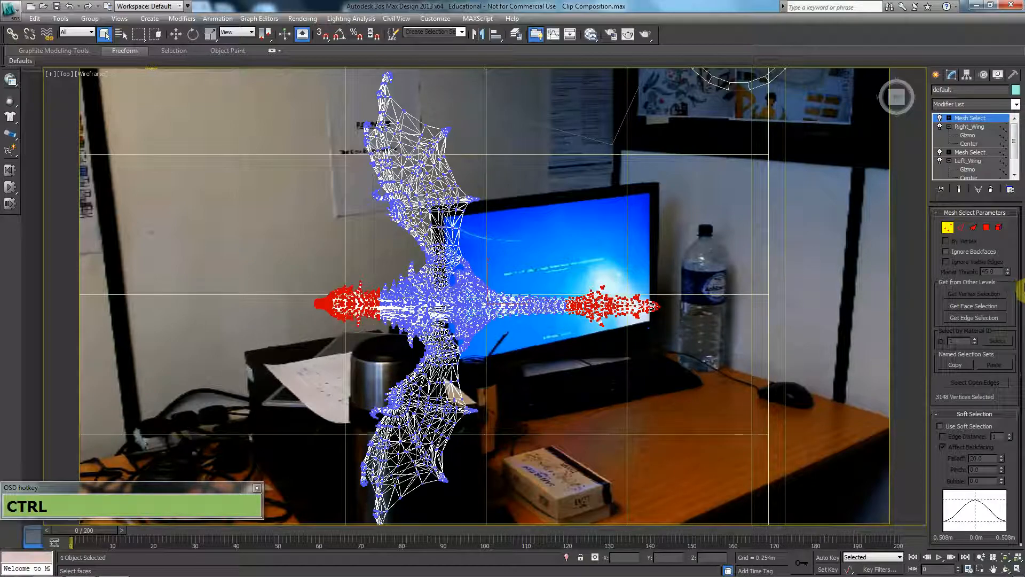
Enable soft selection with an edge distance of 19 and extend the tail vertex selection towards the body.
click(972, 427)
drag(1009, 437, 488, 419)
drag(1009, 439, 1010, 421)
ctrl+drag(725, 261, 522, 338)
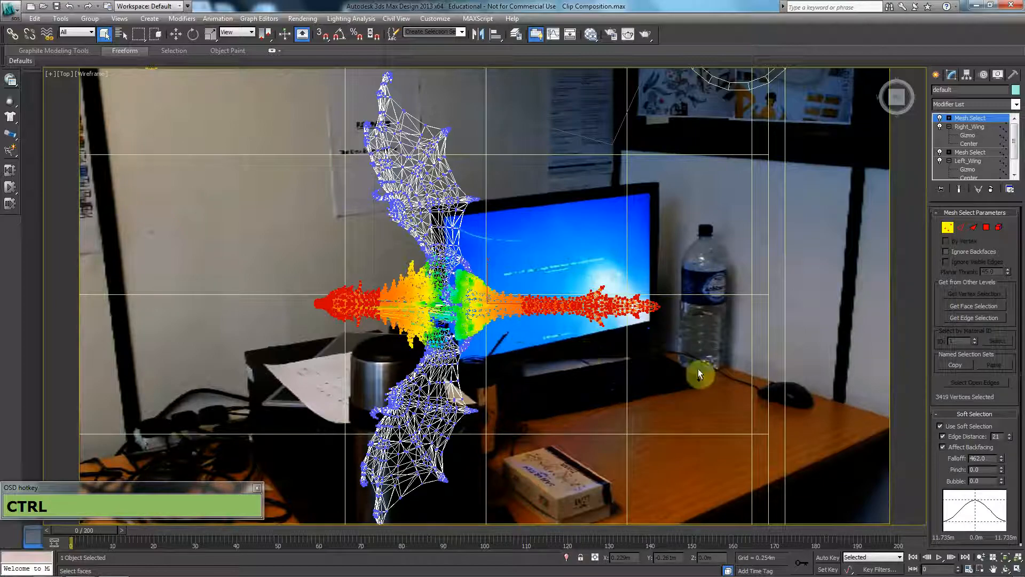
alt+drag(507, 284, 530, 341)
drag(1009, 436, 1010, 443)
Check the soft selection in a shaded perspective view and add a Bend modifier on top of it.
key(p)
alt+middle_drag(395, 382, 436, 349)
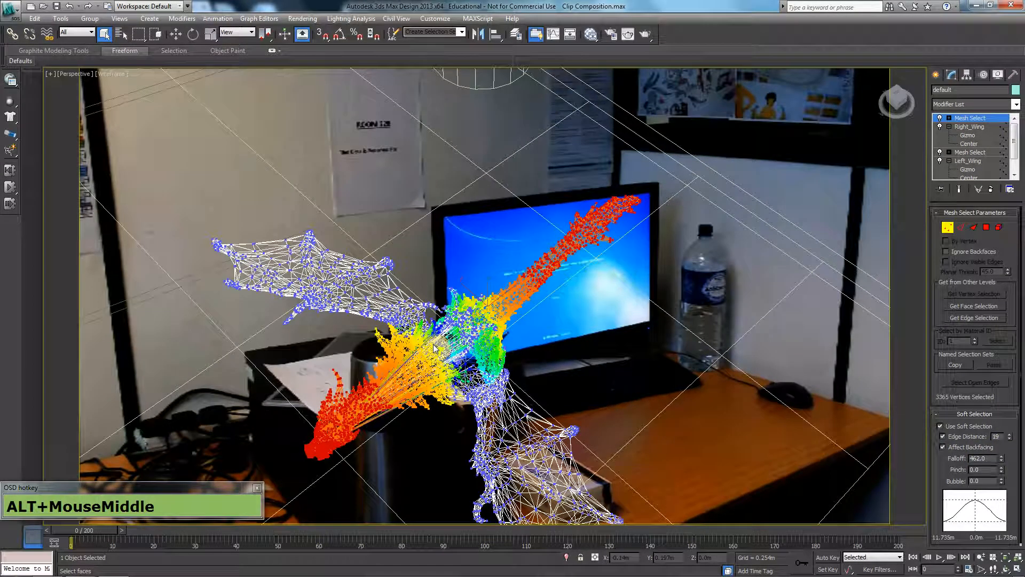
key(alt+F3)
mouse_move(521, 361)
alt+middle_down()
mouse_move(488, 376)
mouse_move(840, 192)
alt+middle_up()
click(973, 104)
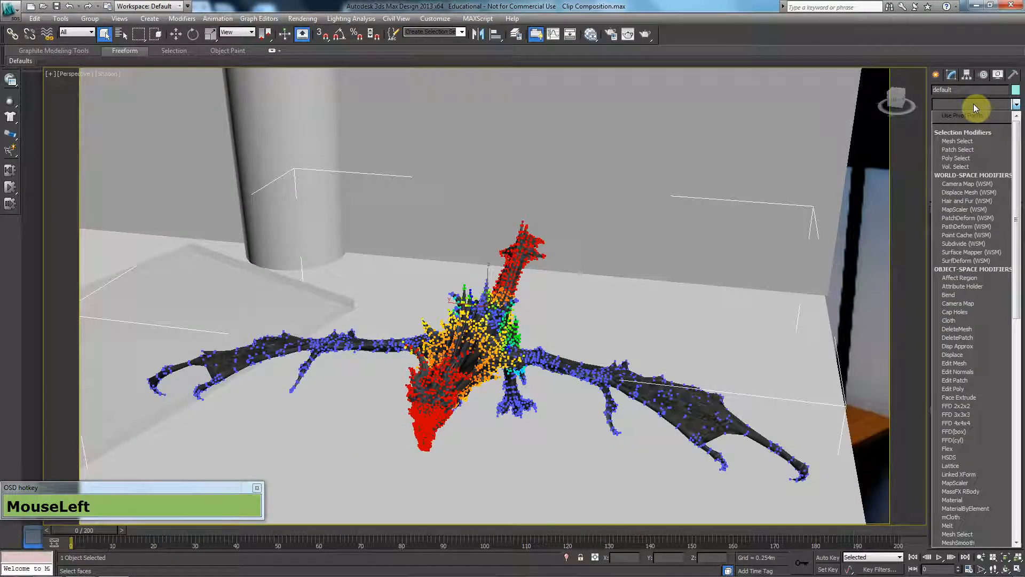
text(bend)
key(Return)
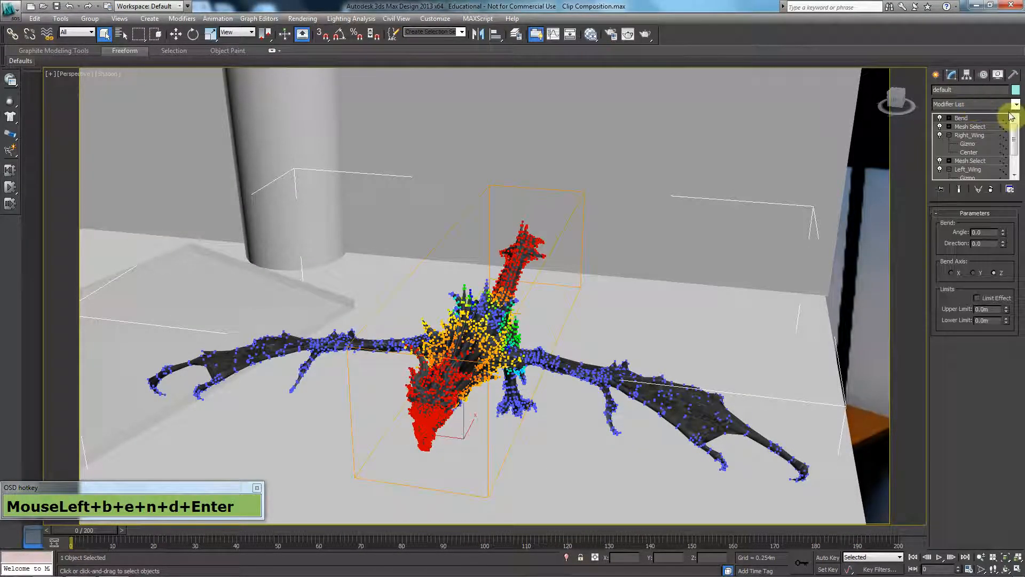
Test the bend angle on different axes, set the bend axis to X and reset the angle to 0.
mouse_move(1004, 233)
mouse_down()
mouse_move(998, 130)
mouse_move(1008, 124)
mouse_move(998, 348)
mouse_move(1003, 126)
mouse_move(1002, 251)
mouse_move(1002, 183)
mouse_move(1003, 235)
mouse_up()
right_click(999, 232)
click(973, 272)
click(951, 272)
right_click(1002, 233)
right_click(1003, 235)
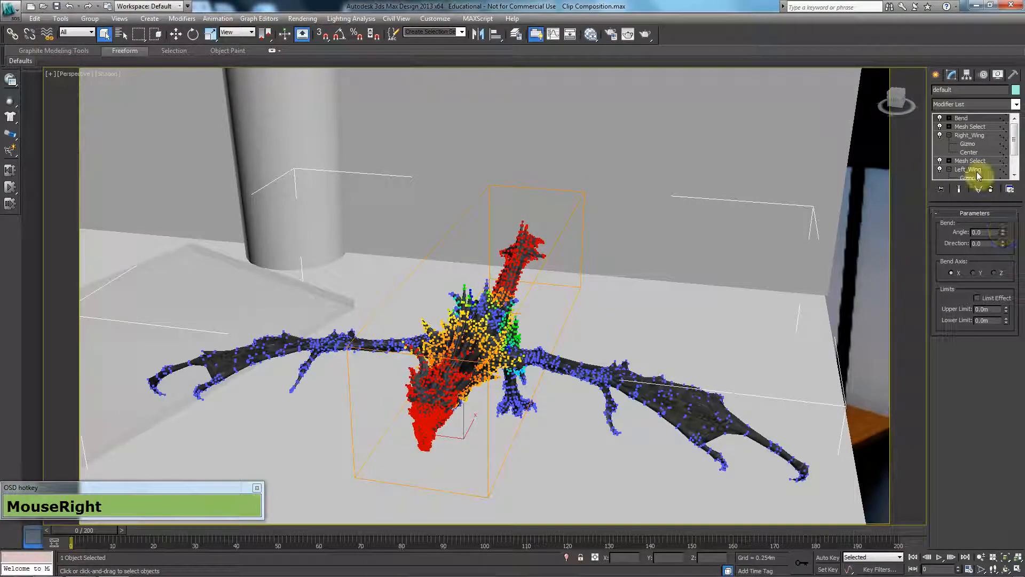
Rename the new Bend modifier as Body.
right_click(962, 117)
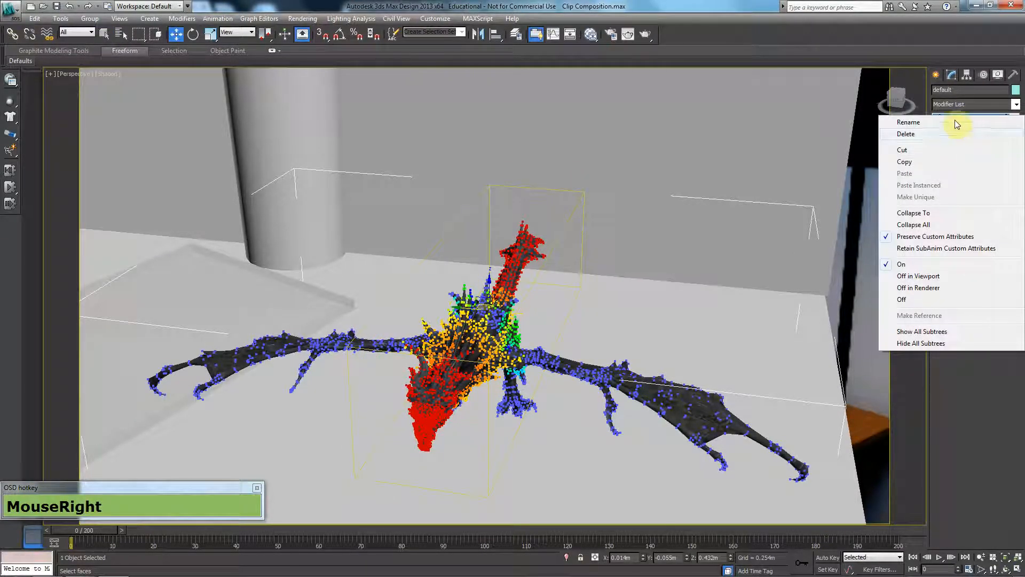
click(956, 123)
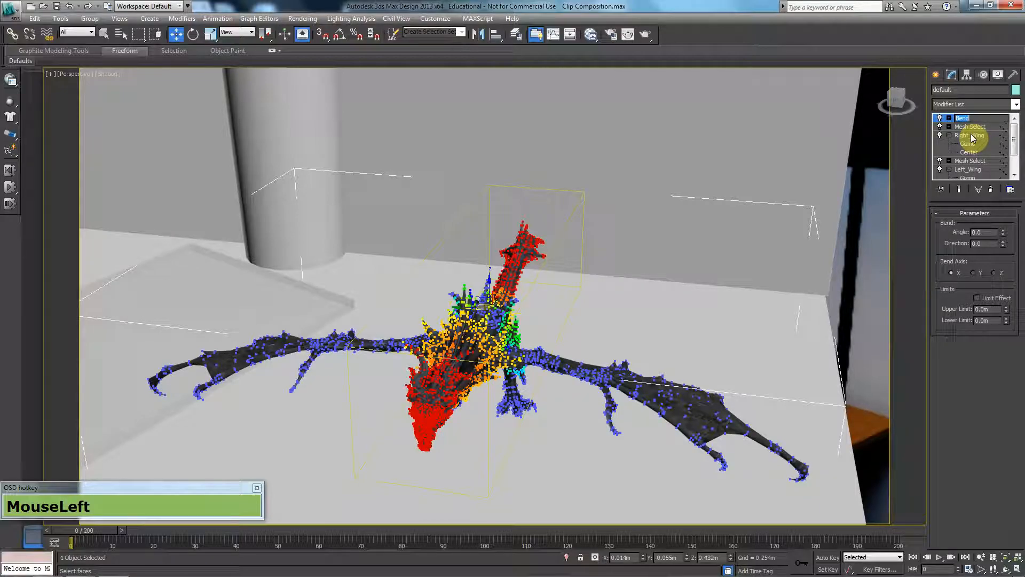
text(Body)
key(Return)
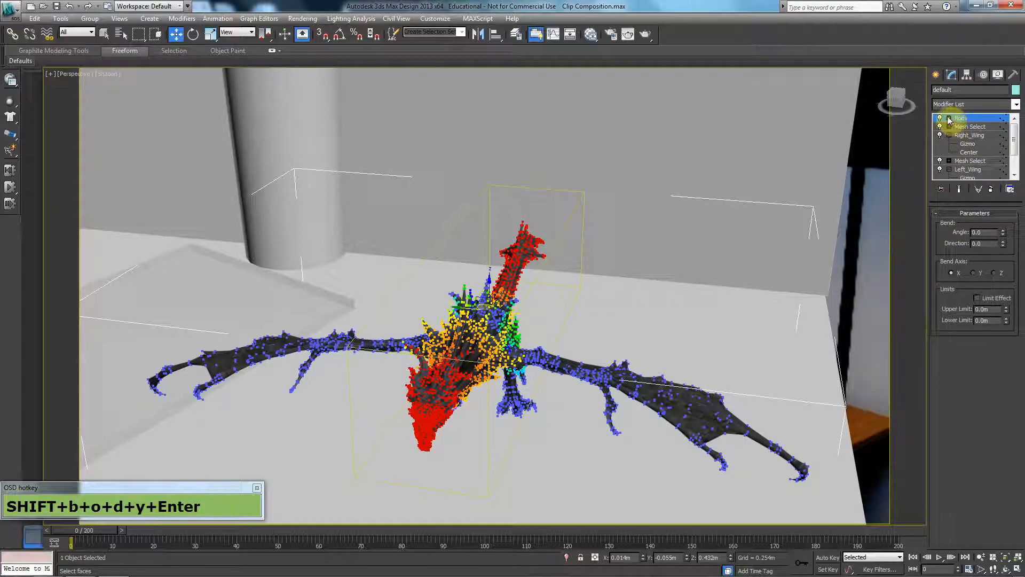
Return to the camera view, turn on Auto Key and go to frame 20.
alt+middle_drag(655, 358, 588, 367)
key(alt+c)
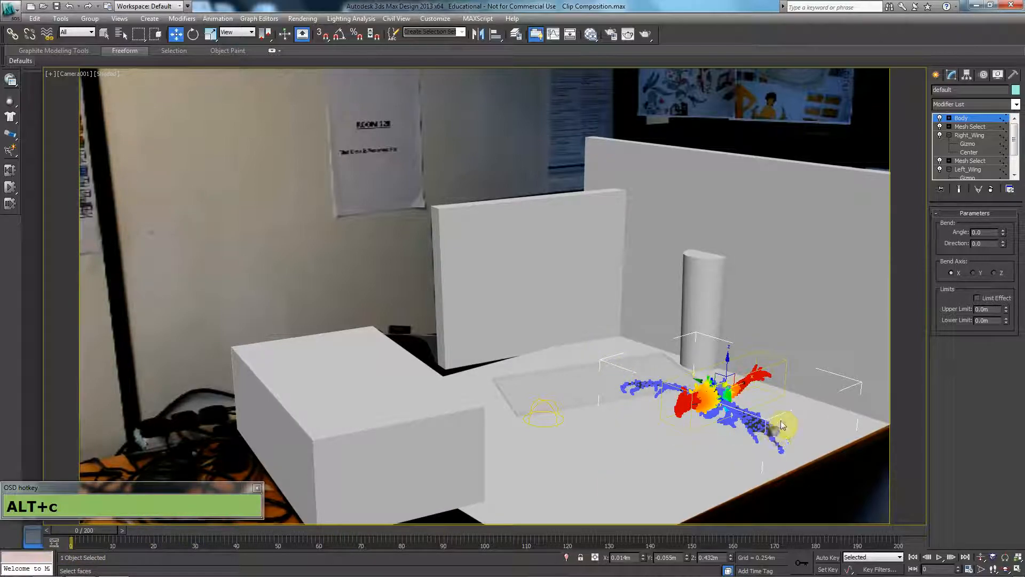
key(n)
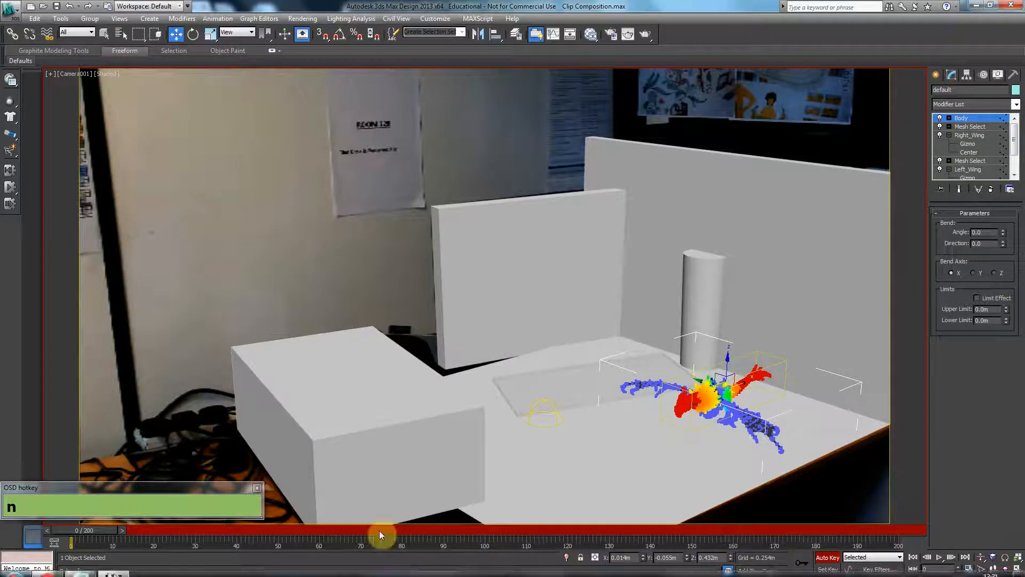
drag(94, 529, 168, 528)
click(467, 530)
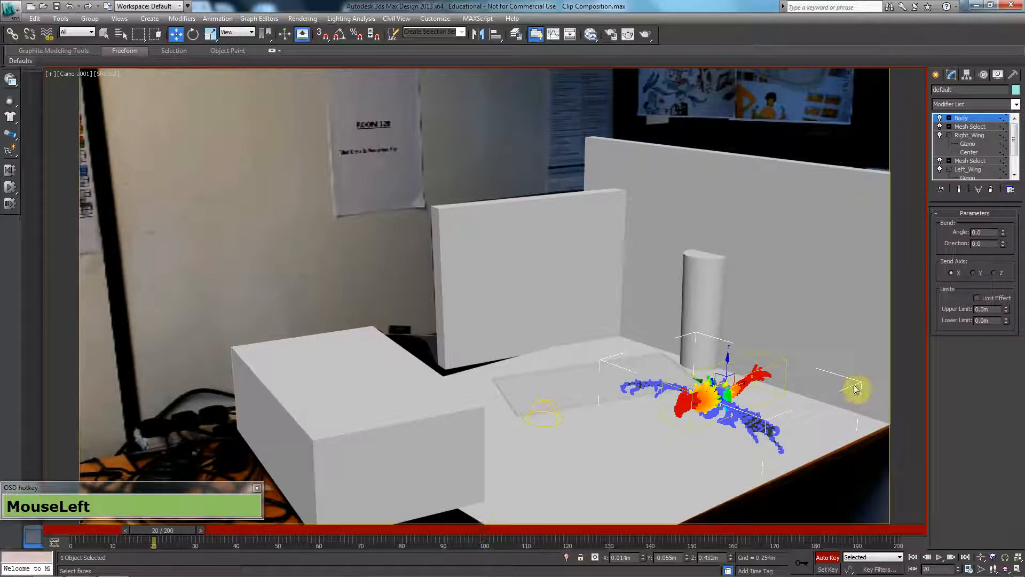
Set the Body modifier's bend angle to 20 at frame 20.
click(983, 118)
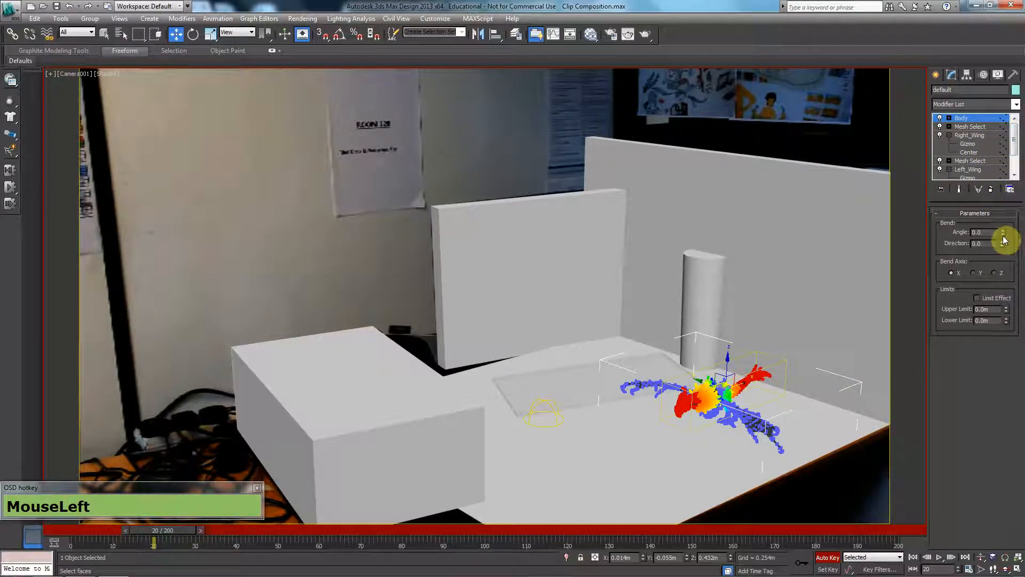
drag(1004, 239, 716, 236)
text(20)
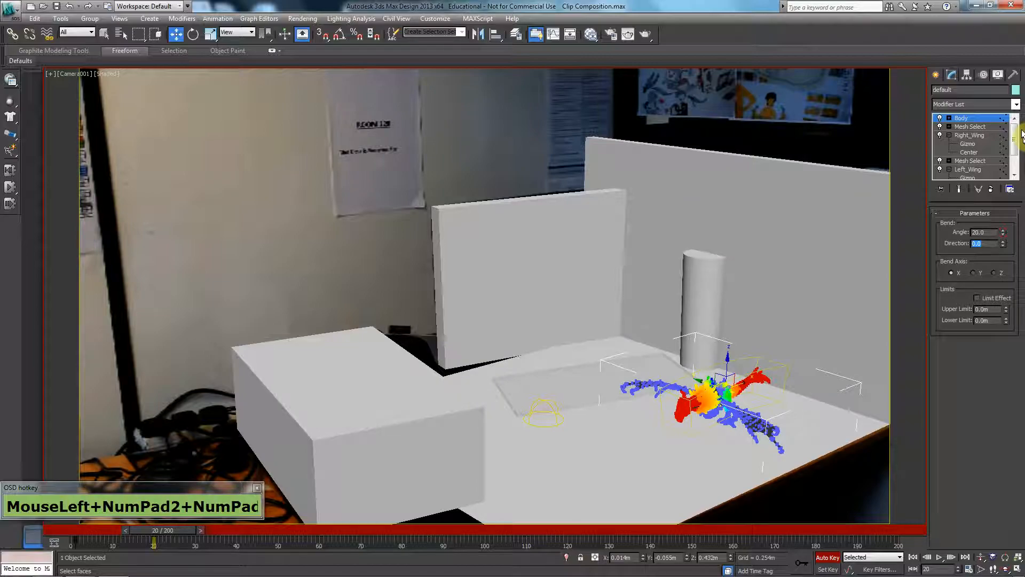
Set the bend angle of the Right_Wing and Left_Wing modifiers to 20 at frame 20.
click(988, 137)
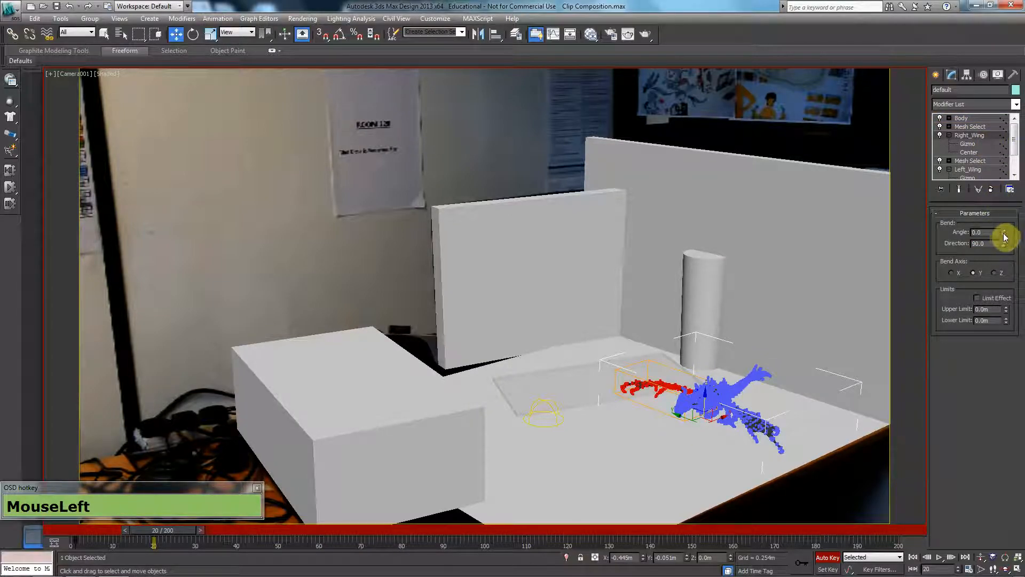
drag(1004, 237, 732, 236)
text(20)
key(Tab)
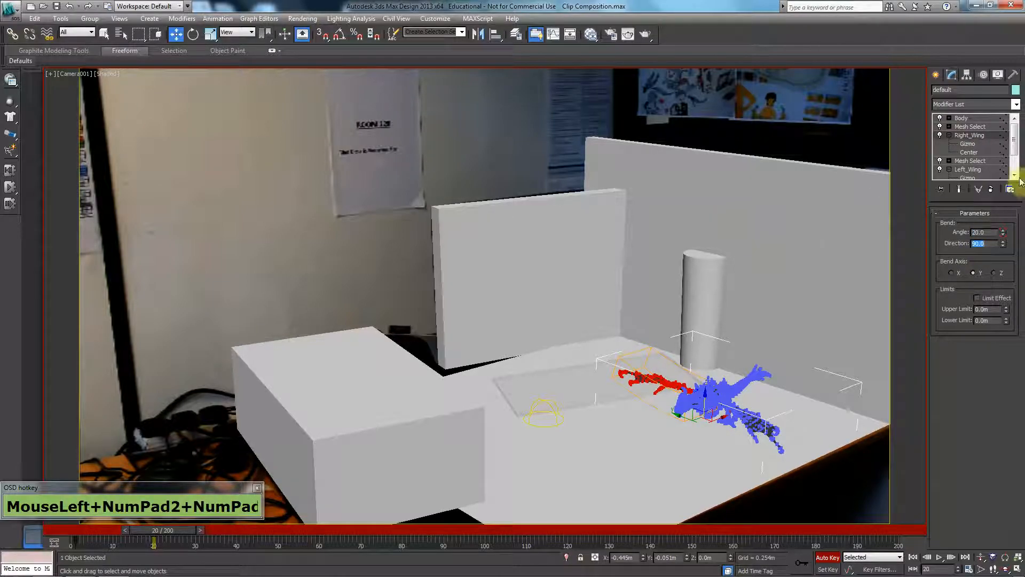
click(1014, 144)
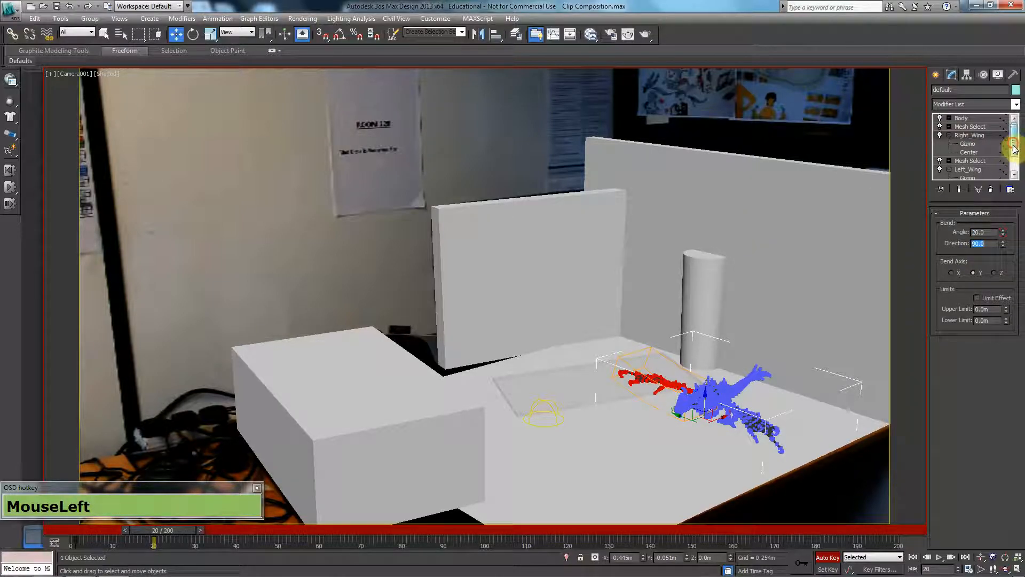
click(979, 170)
text(20)
key(Tab)
Scrub the timeline through frames 0, 20 and 40 to examine the Body modifier's bend angle and the dragon's pose.
drag(172, 530, 146, 530)
click(970, 135)
key(w)
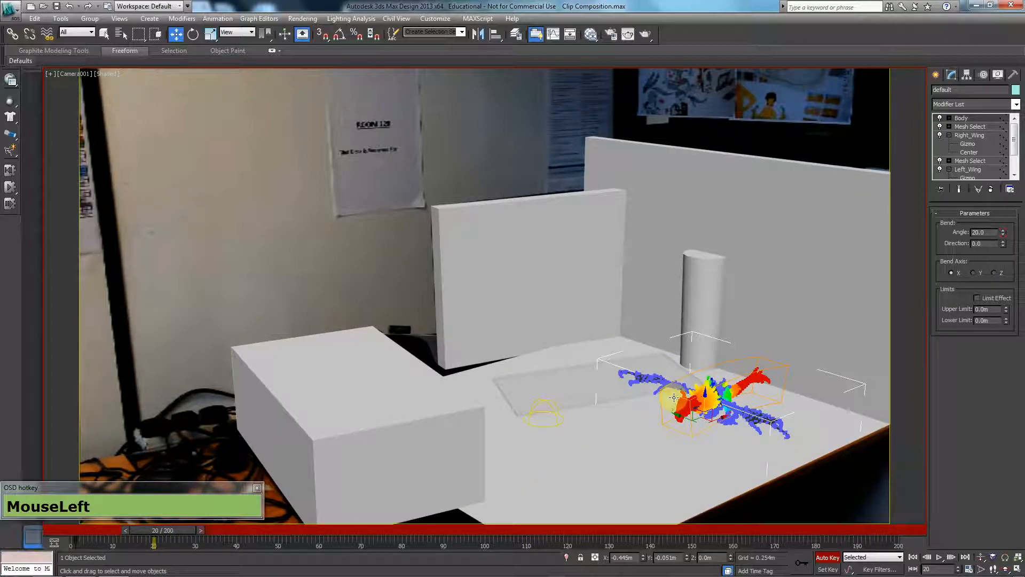
drag(137, 540, 60, 543)
key(w)
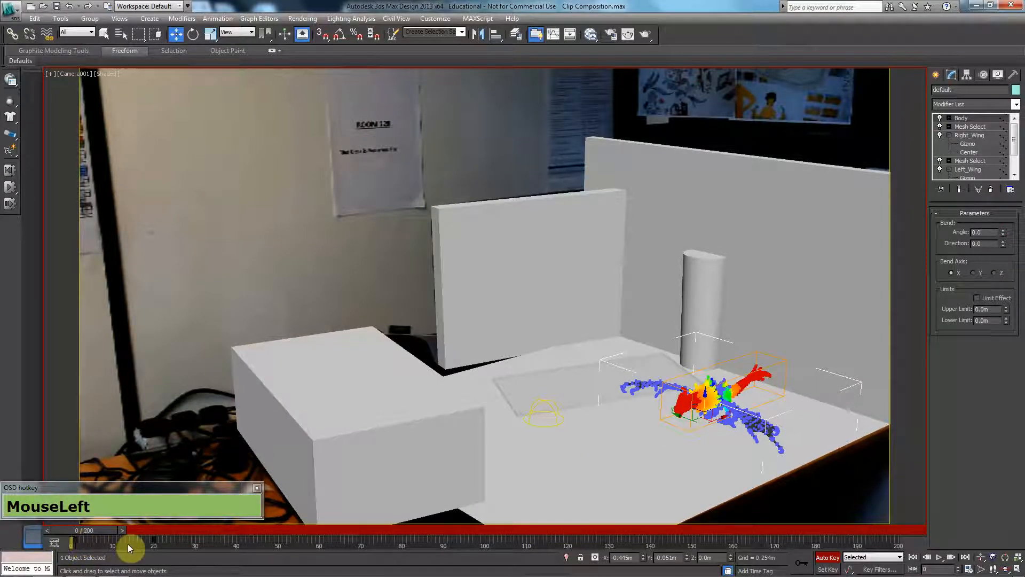
drag(87, 531, 149, 527)
drag(152, 528, 155, 528)
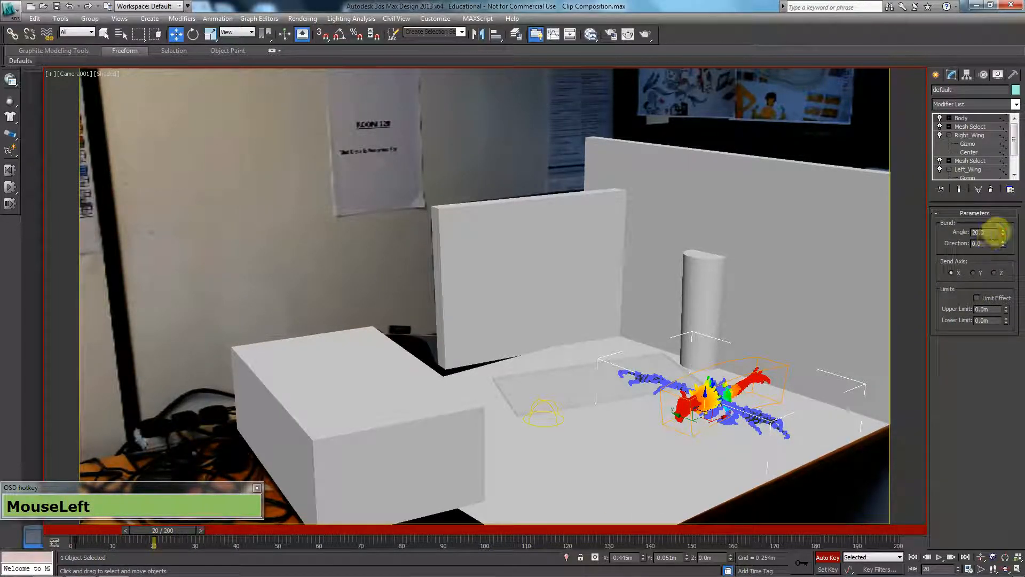
drag(990, 233, 964, 236)
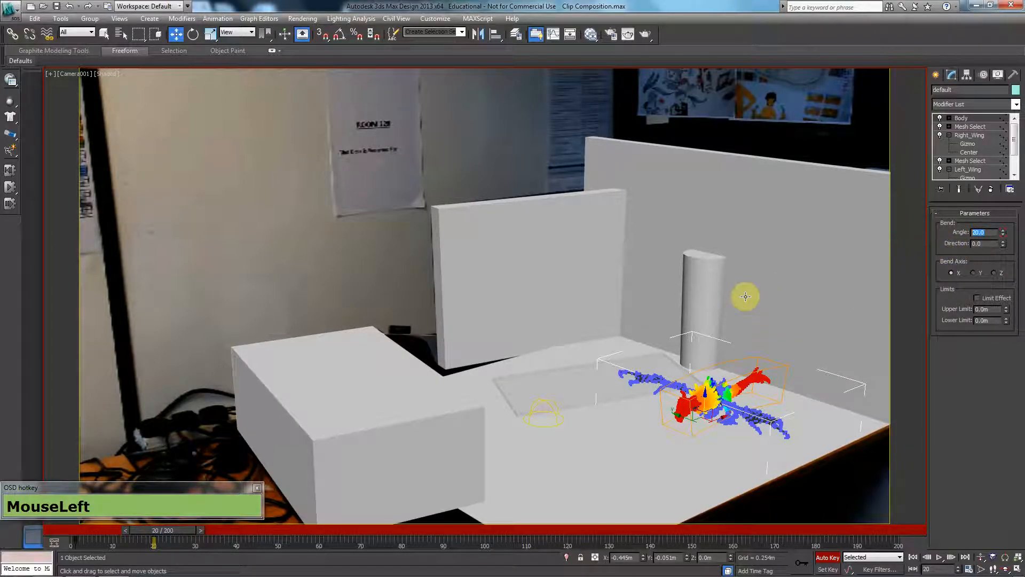
drag(168, 530, 248, 532)
click(992, 239)
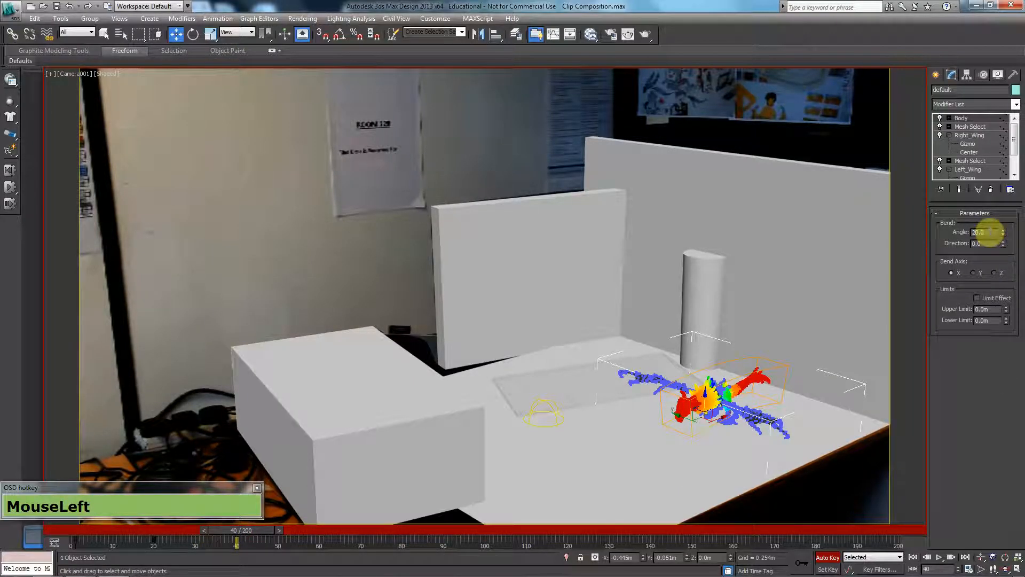
drag(990, 232, 962, 232)
drag(992, 233, 940, 228)
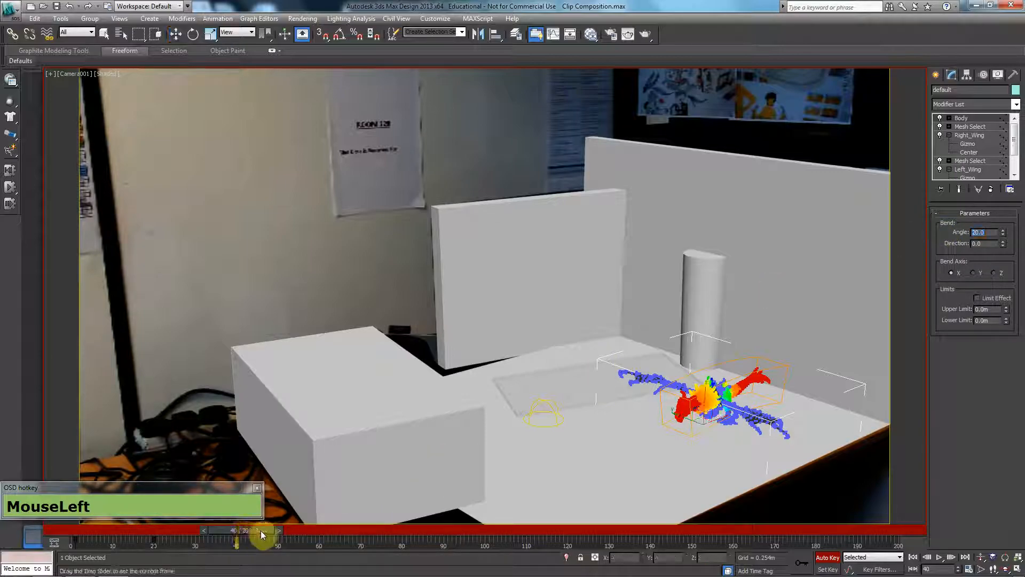
Go to frame 60 and set the Body modifier's bend angle to -20.
drag(313, 529, 327, 530)
key(w)
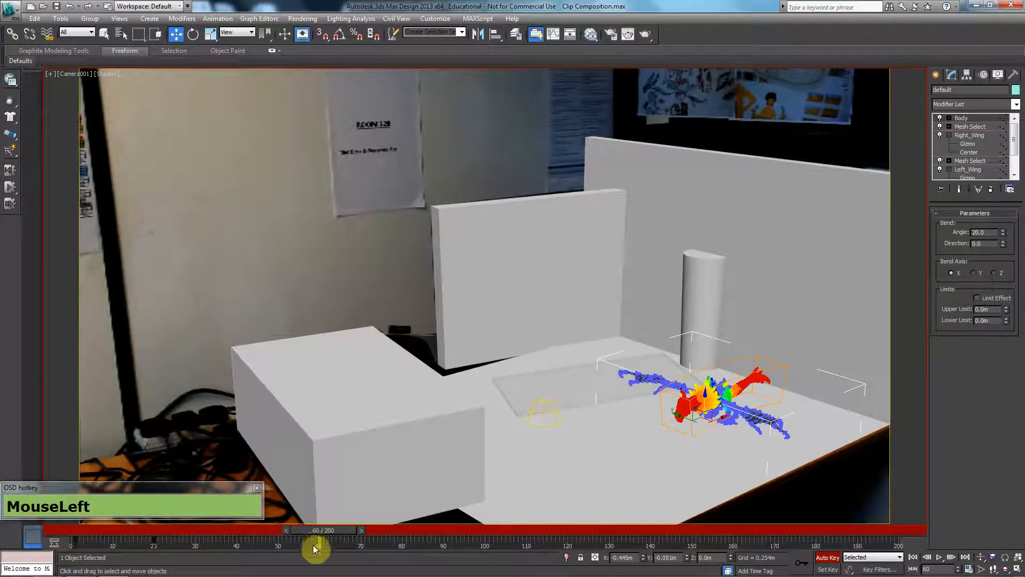
click(160, 543)
click(988, 231)
text(-20)
key(Return)
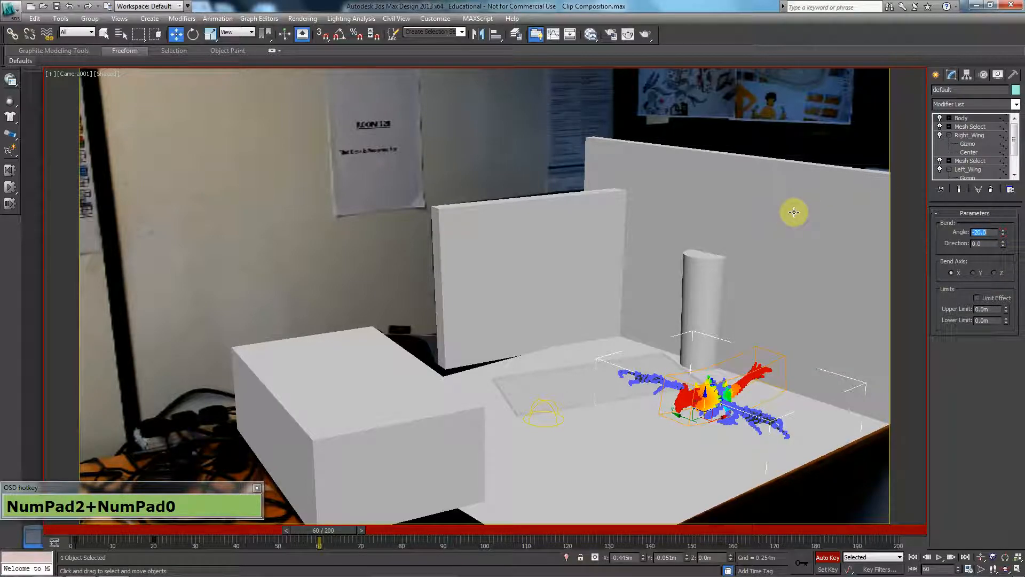
Set the bend angle of the Right_Wing and Left_Wing modifiers to -20 at frame 60.
click(985, 135)
text(-20)
key(Return)
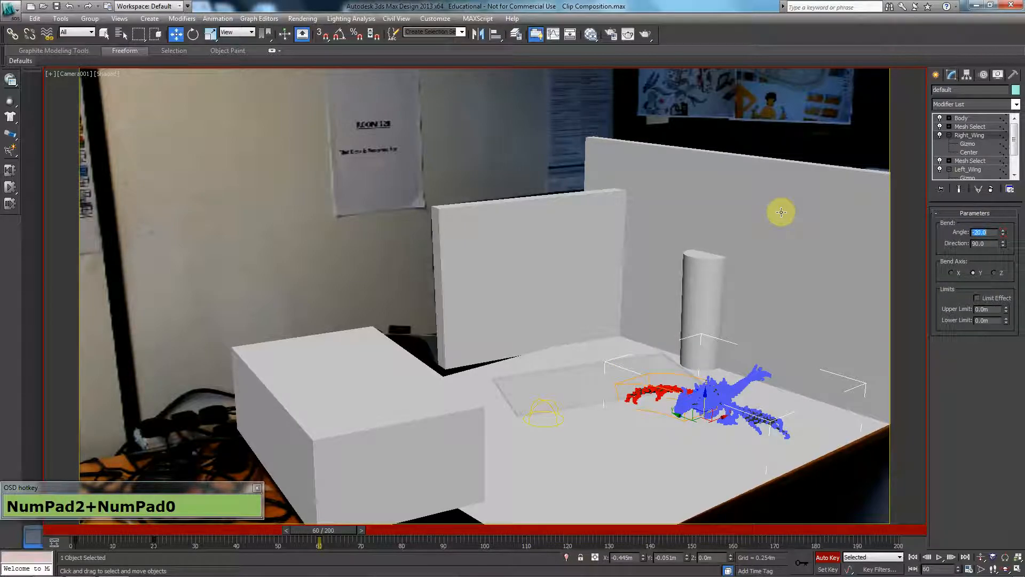
click(969, 169)
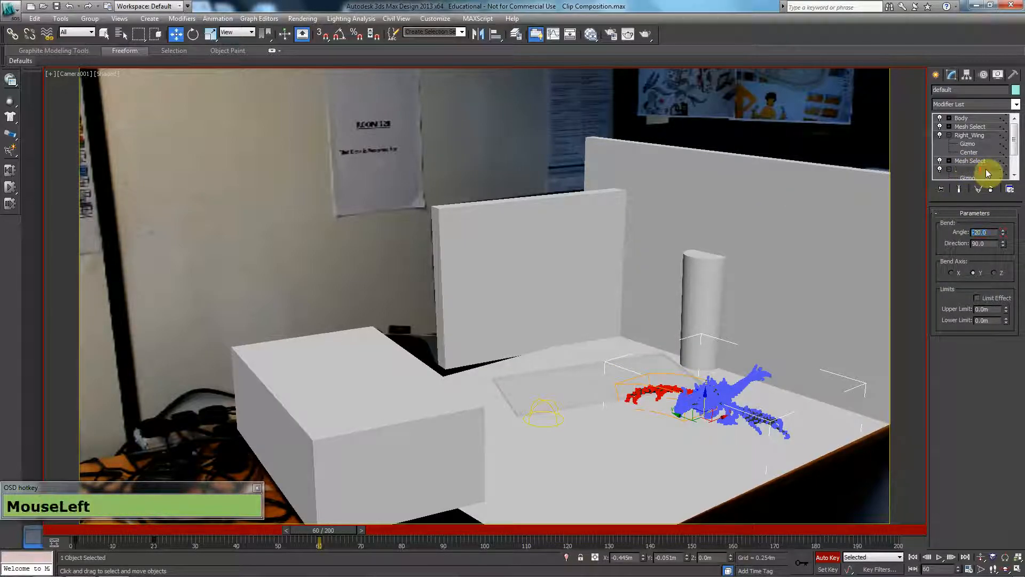
double_click(980, 233)
text(-20)
key(Return)
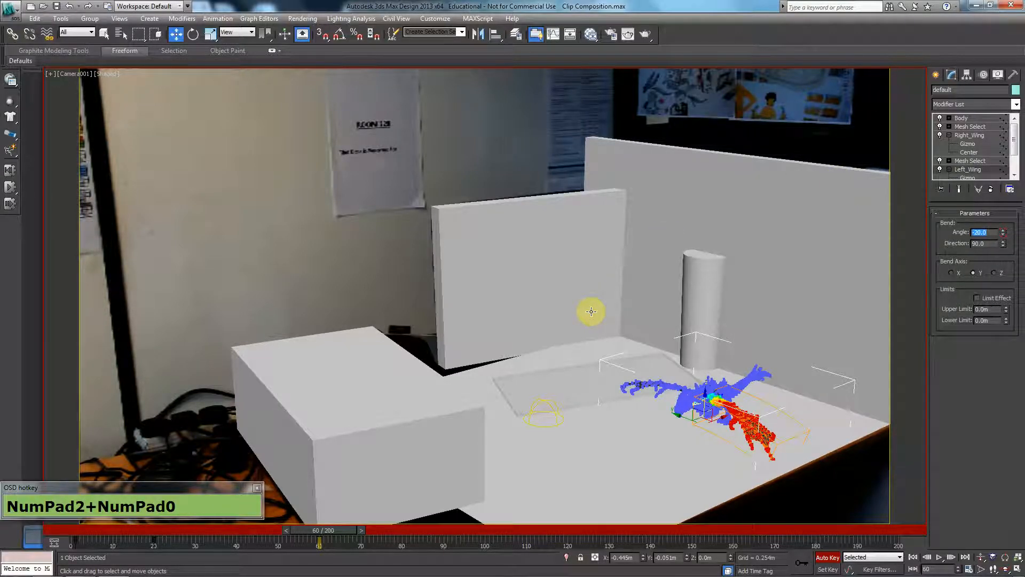
Turn off Auto Key, display the dragon in a wireframe front view and return to its modifier settings.
click(935, 75)
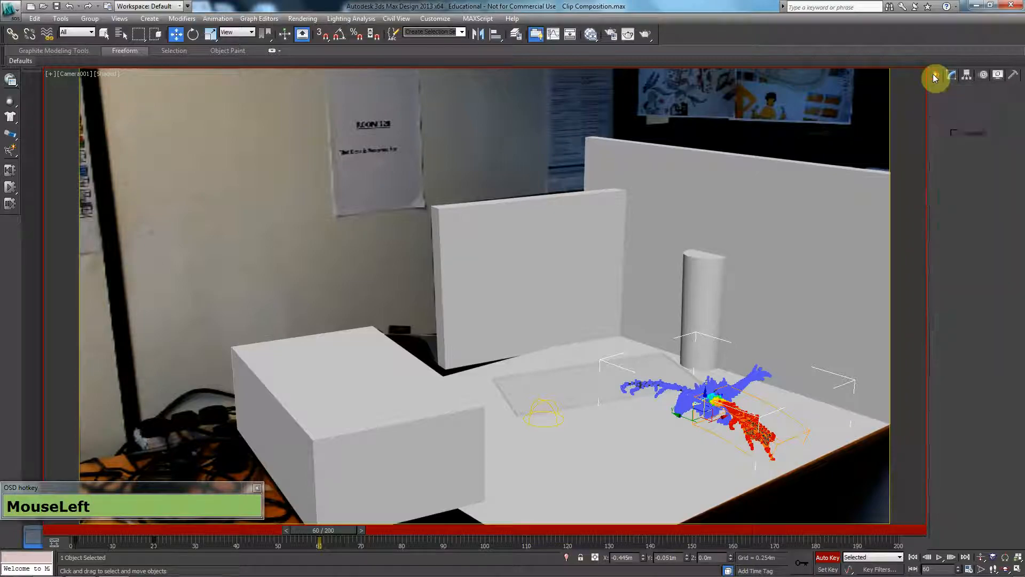
key(n)
key(f)
key(z)
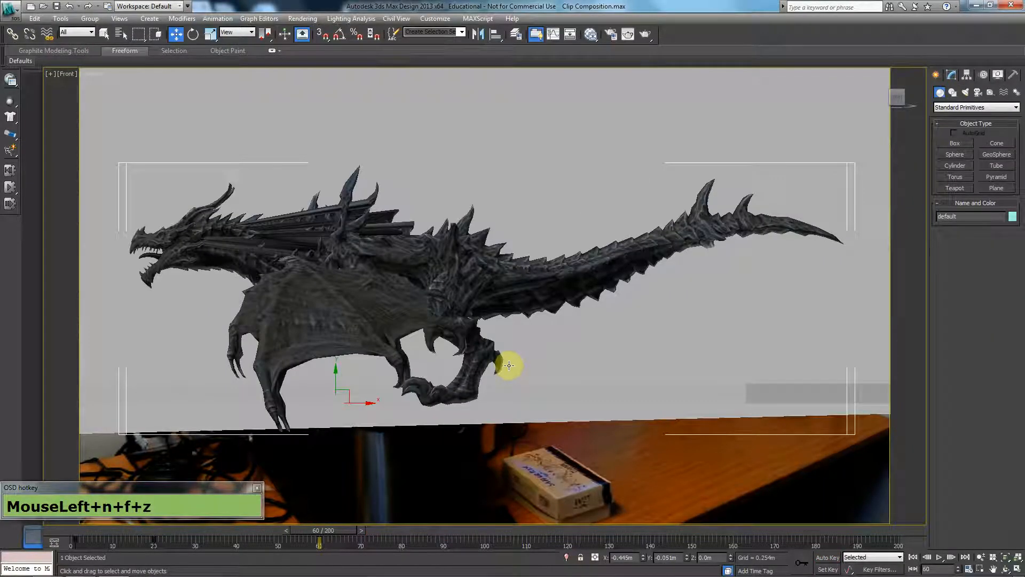
key(F3)
scroll(443, 427, down, 3)
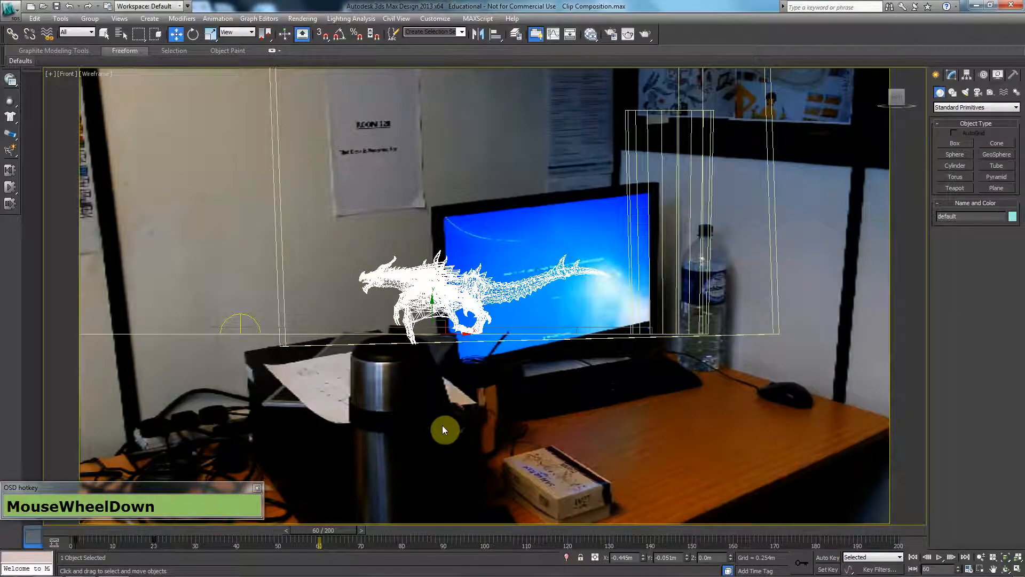
scroll(442, 425, down, 2)
scroll(407, 400, up, 4)
scroll(407, 399, up, 2)
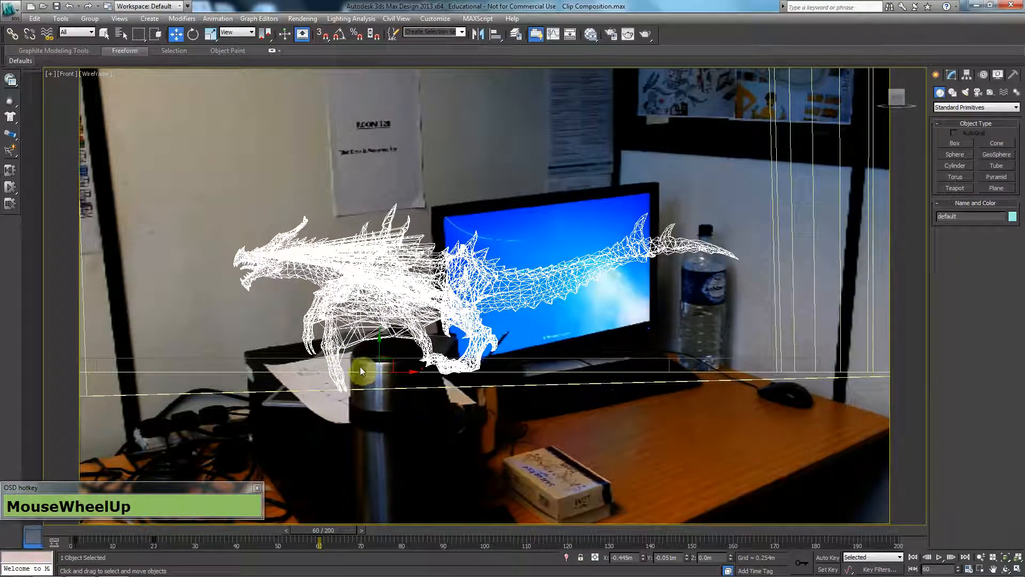
click(953, 77)
middle_drag(535, 259, 547, 213)
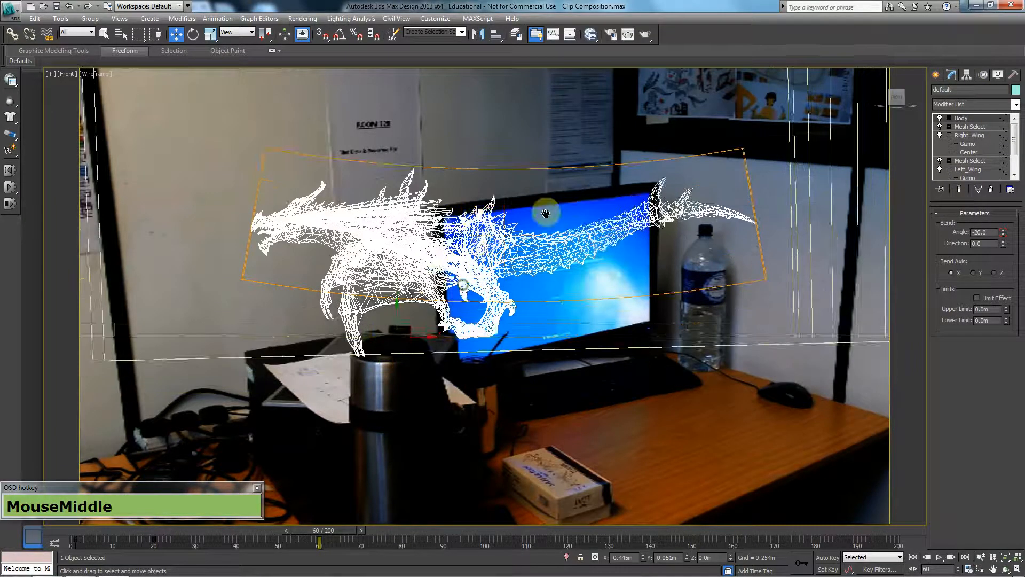
scroll(469, 311, up, 4)
scroll(409, 328, down, 5)
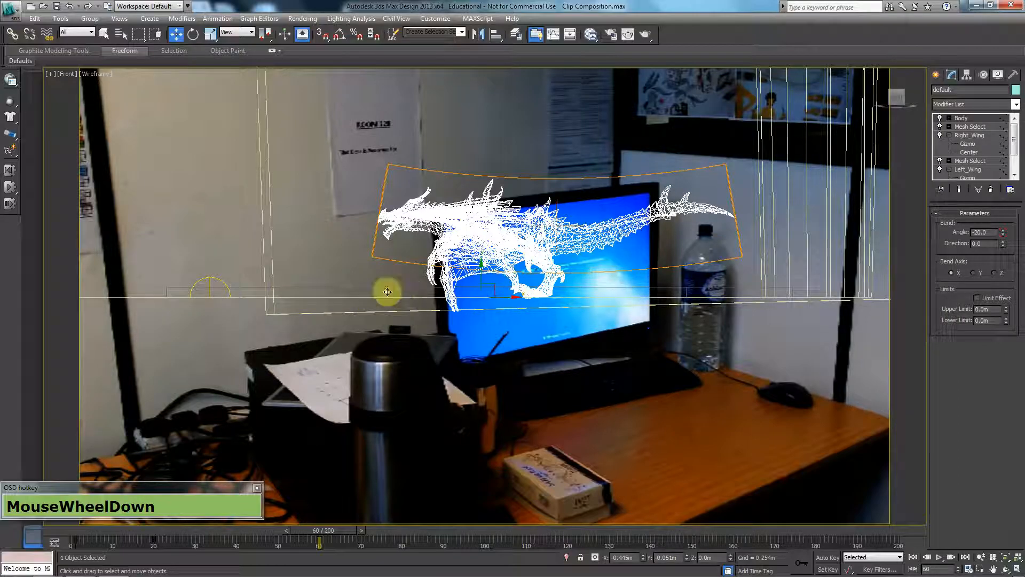
scroll(401, 299, up, 3)
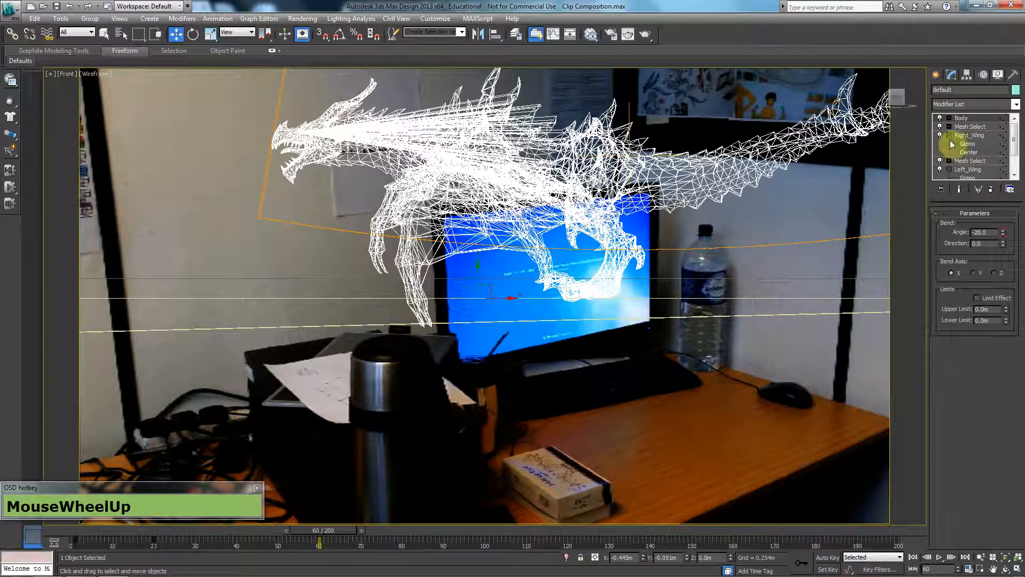
Turn on Auto Key and set the Right_Wing modifier's bend angle to -10 at frame 60.
click(987, 135)
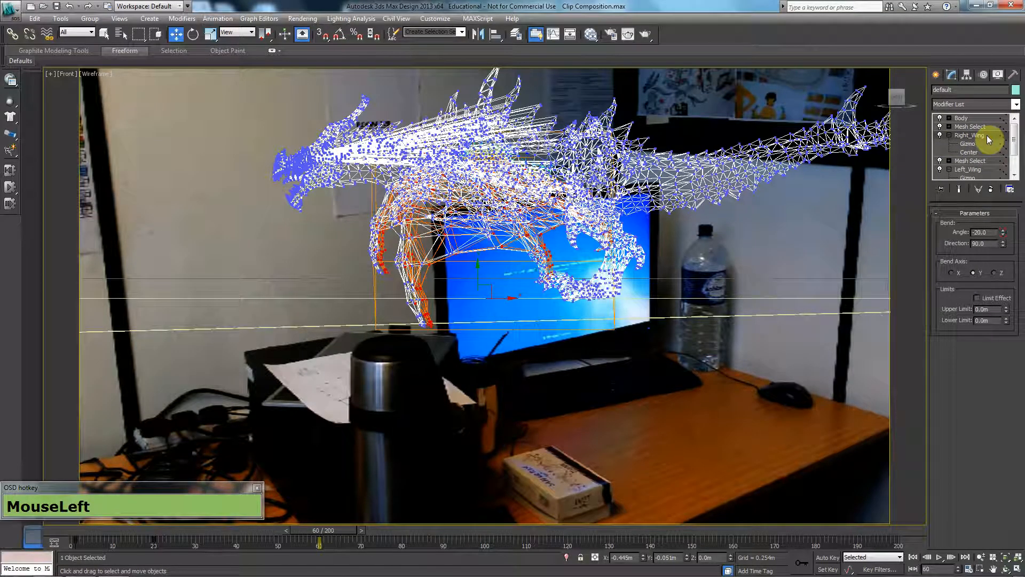
key(n)
drag(1004, 239, 1003, 233)
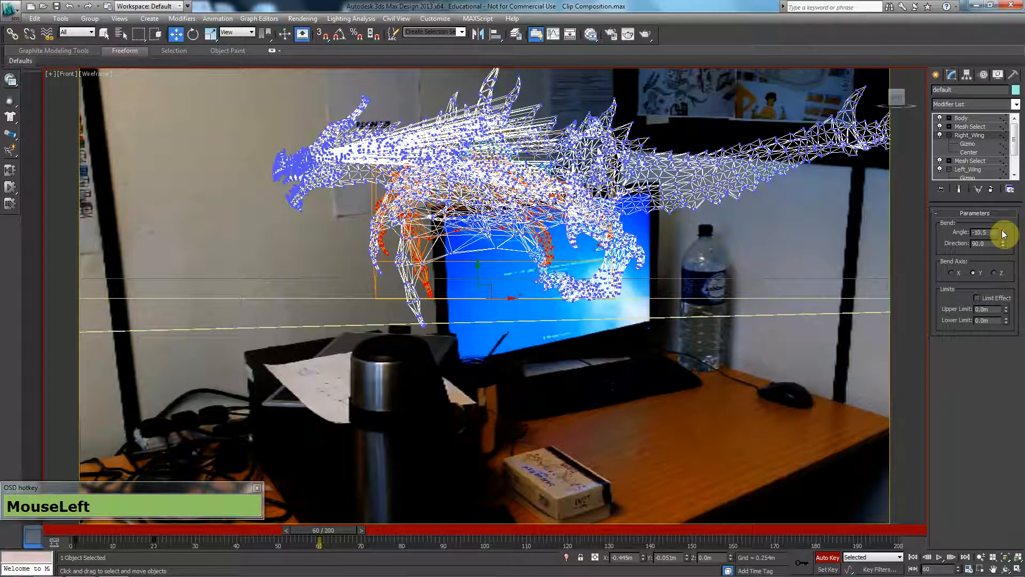
drag(1003, 233, 994, 229)
text(-10)
key(Return)
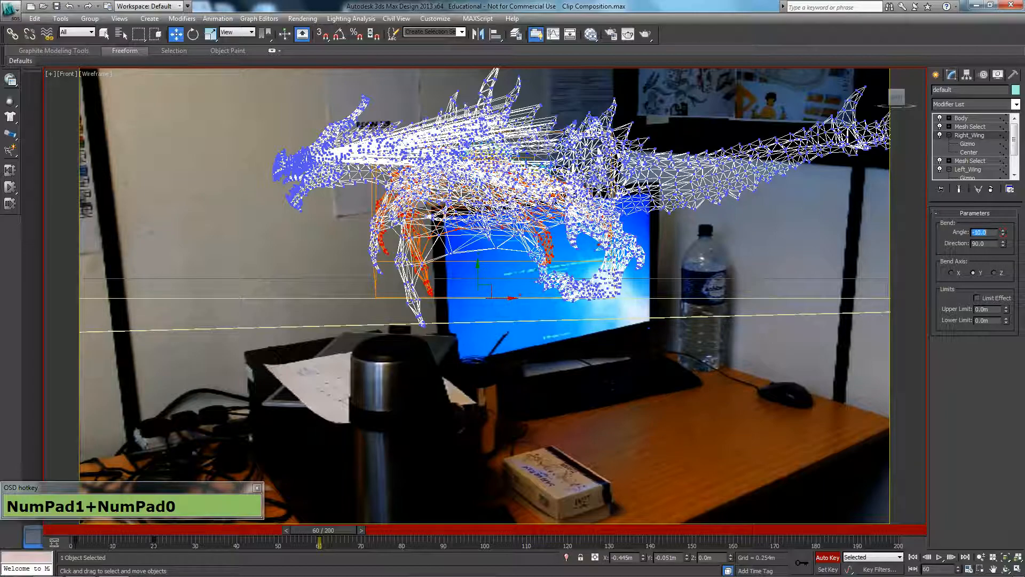
Set the Left_Wing modifier's bend angle to -10 at frame 60.
click(981, 170)
drag(991, 233, 711, 189)
text(-10)
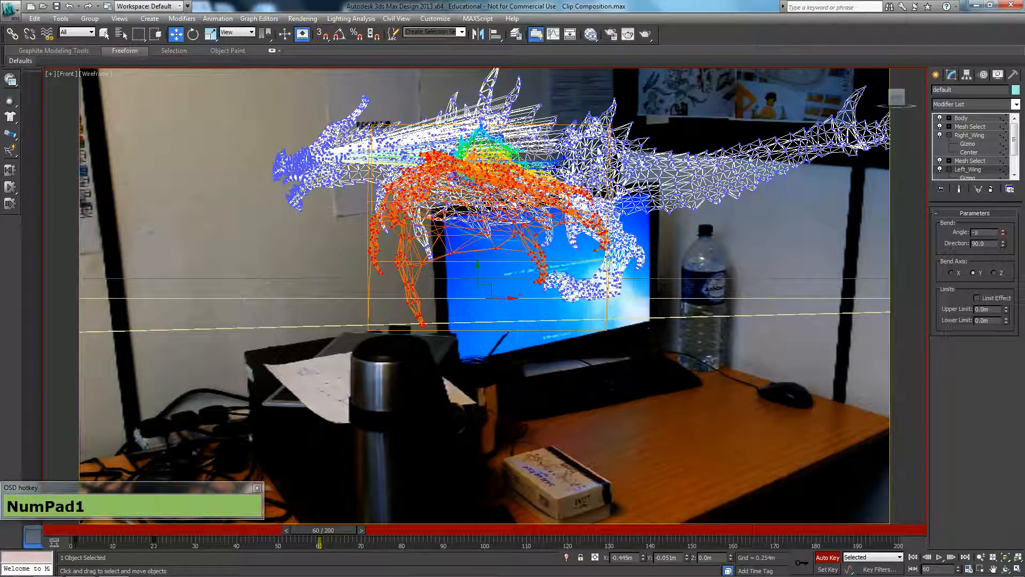
key(Return)
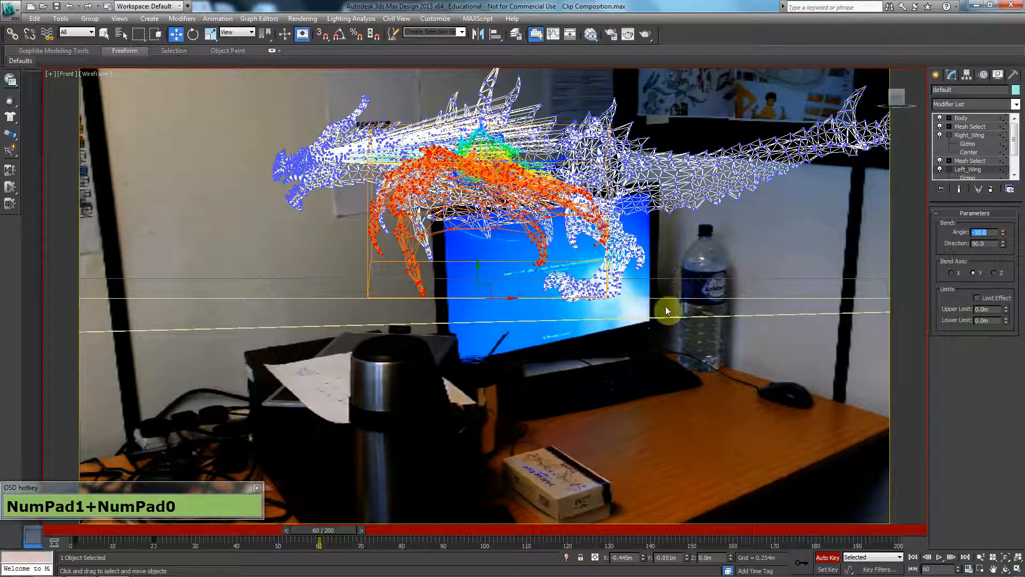
Go to frame 20 and set the bend angle of the Left_Wing and Right_Wing modifiers to 10.
drag(344, 529, 187, 527)
drag(988, 231, 986, 231)
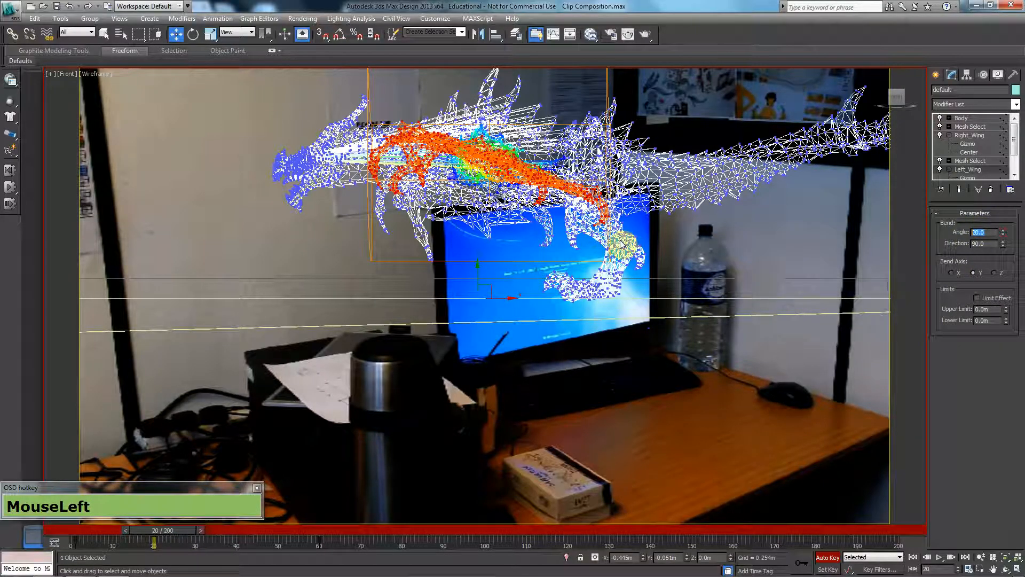
text(10)
key(Return)
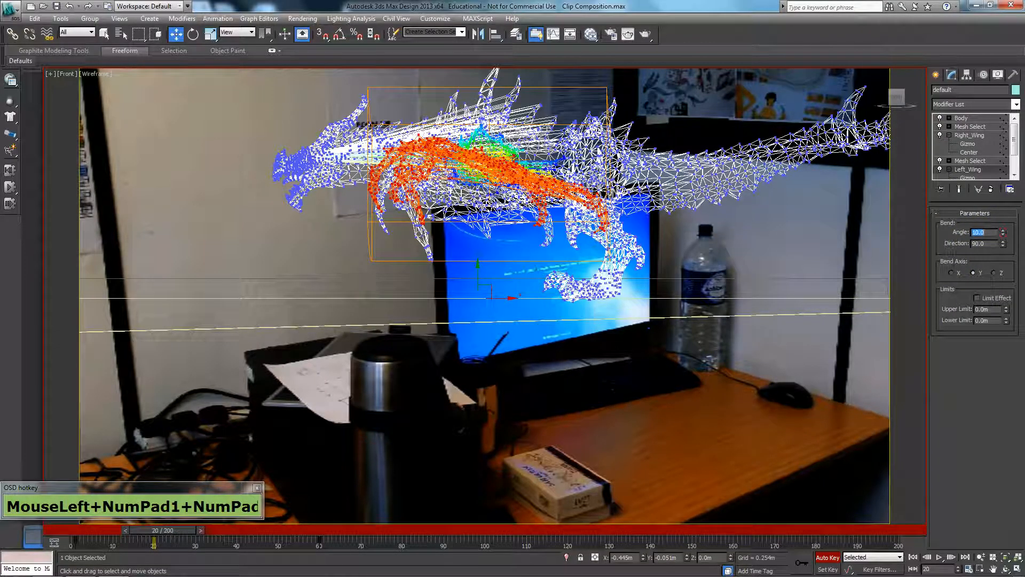
click(975, 170)
drag(988, 232, 831, 226)
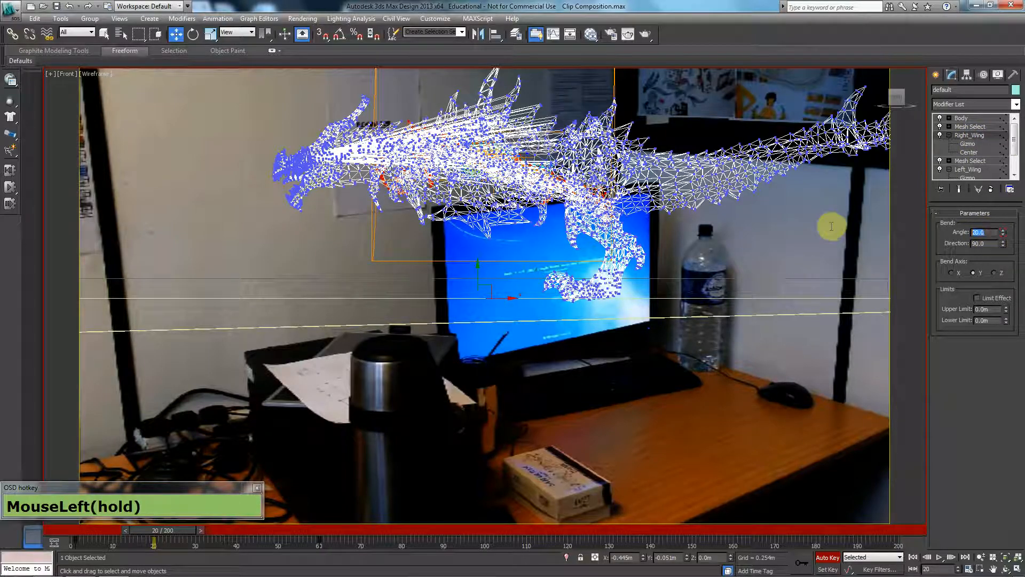
text(10)
key(Return)
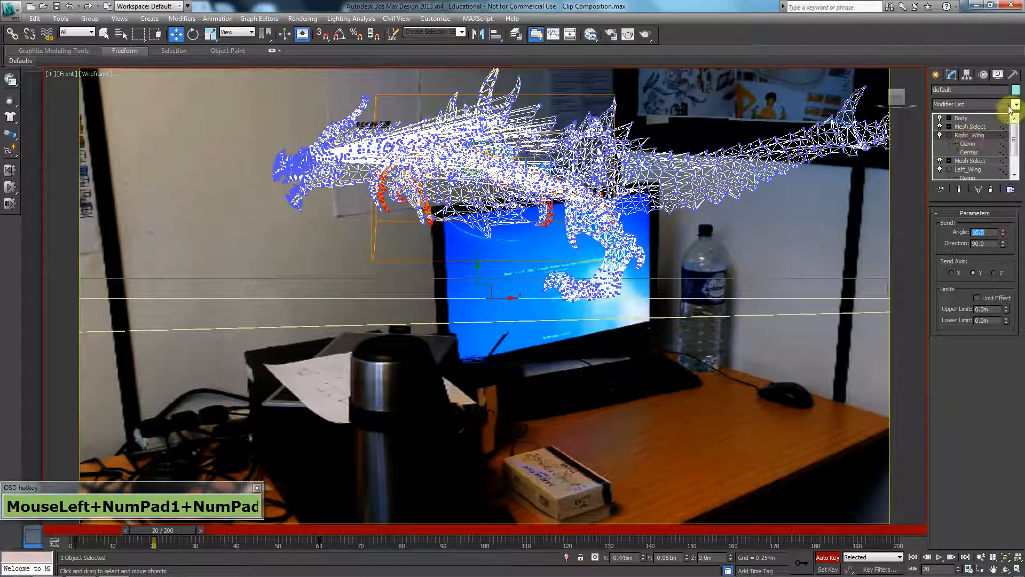
Set the Body modifier's bend angle to 10 at frame 20 and to -10 at frame 60.
click(981, 118)
drag(985, 232, 748, 217)
text(10)
key(Return)
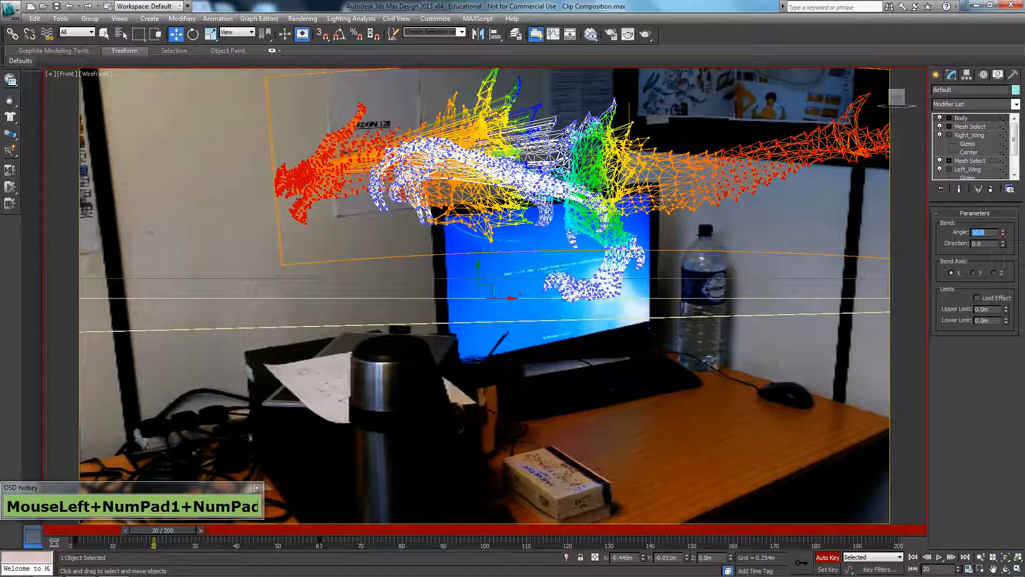
drag(201, 530, 339, 524)
click(987, 233)
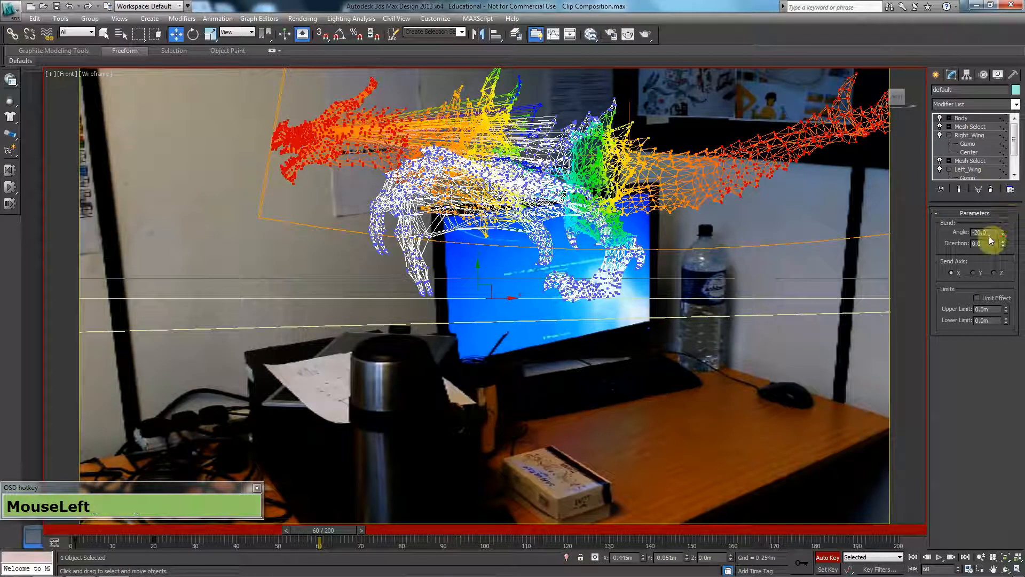
text(-10)
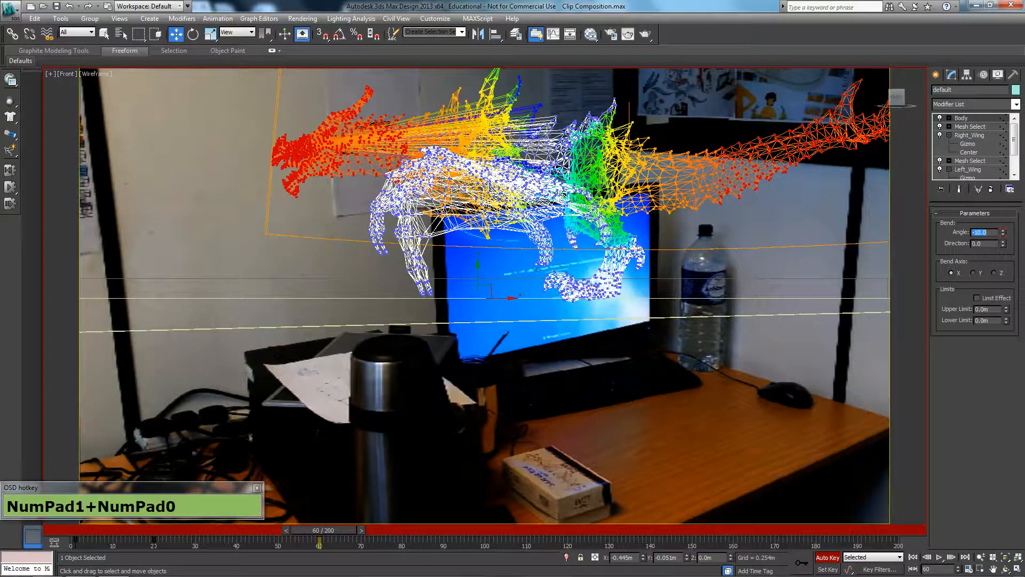
Return to the camera view with shaded display and switch from modifier editing to object creation.
middle_click(662, 251)
key(c)
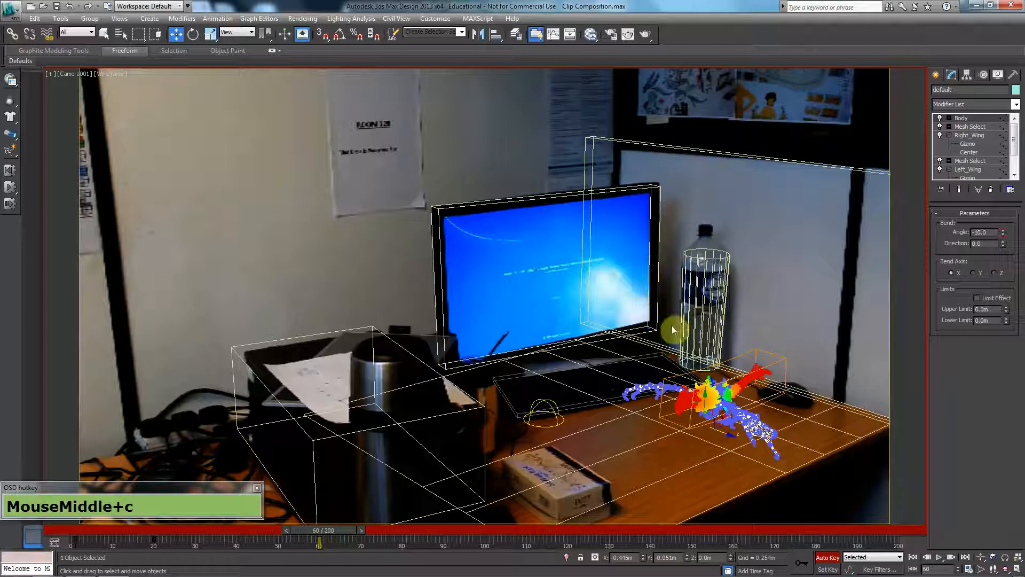
key(F3)
click(932, 76)
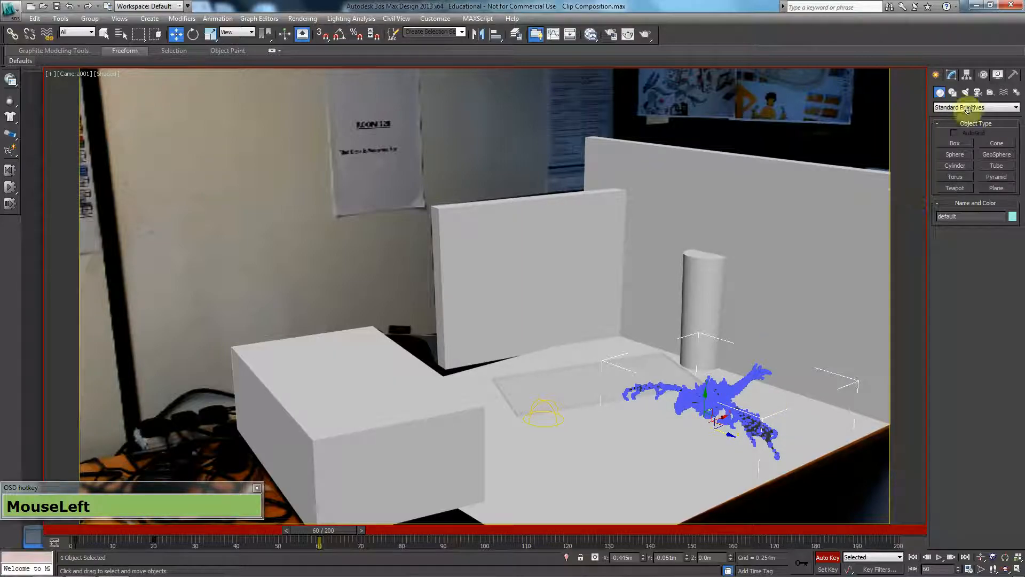
Deselect the dragon, play the animation from frame 0 in the shaded camera view, and decline resaving the autobackup file.
click(951, 76)
click(937, 75)
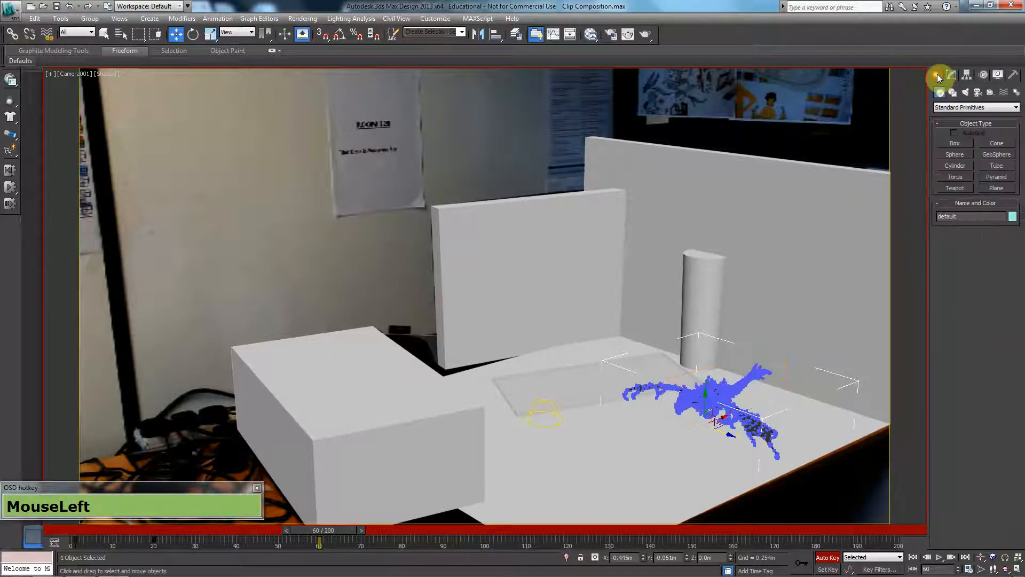
key(F2)
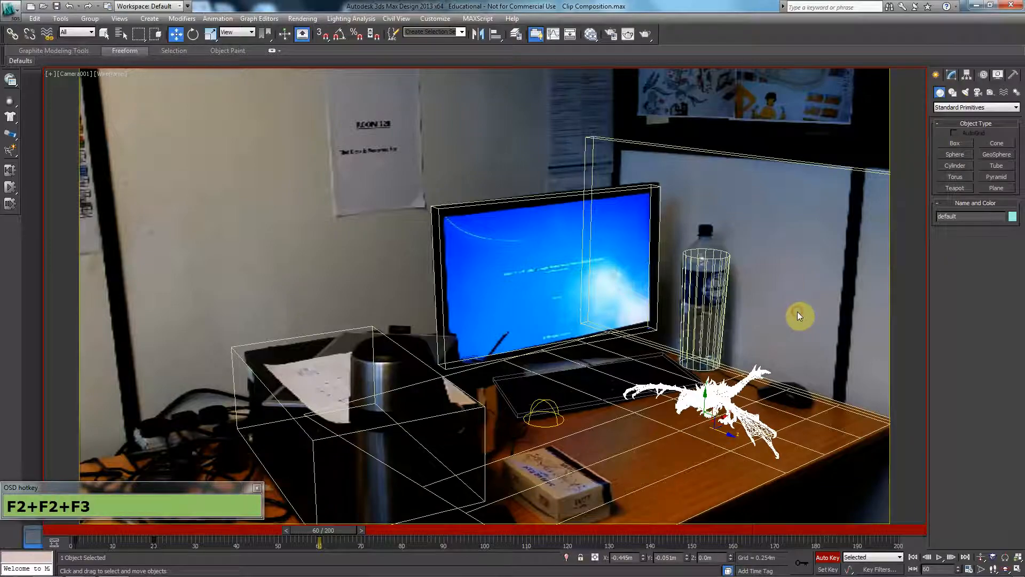
click(797, 312)
key(F3)
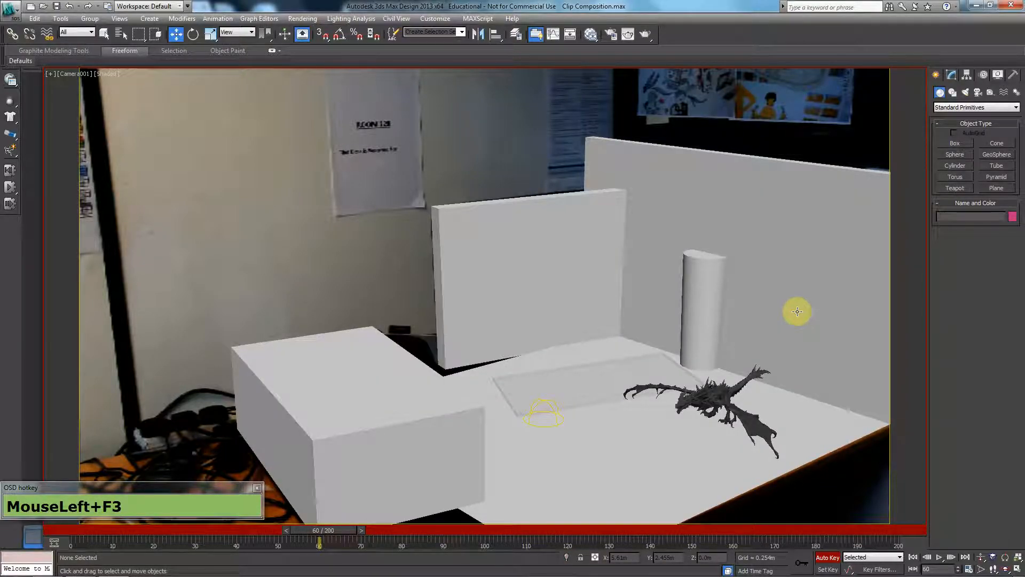
drag(334, 531, 2, 559)
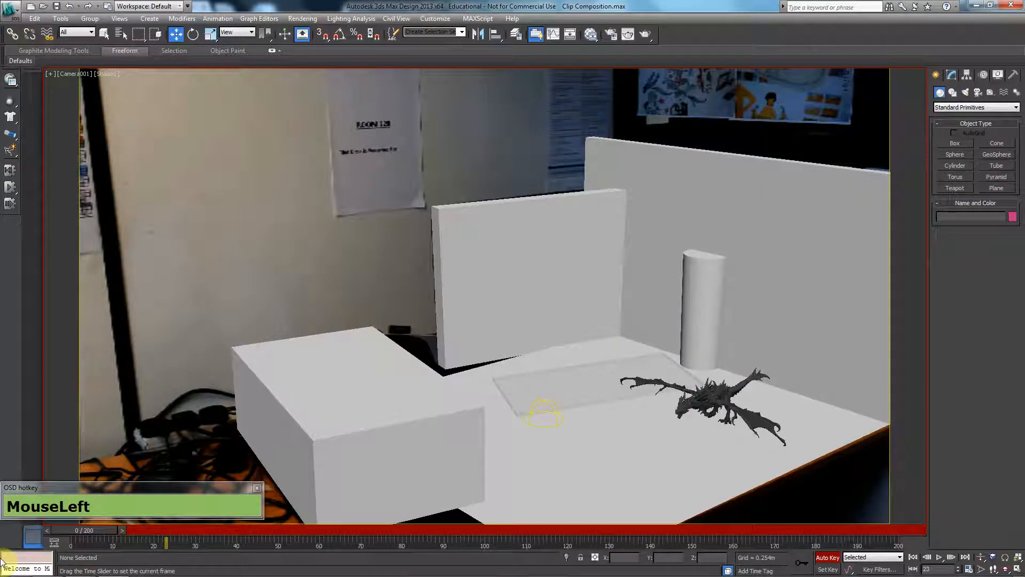
key(/)
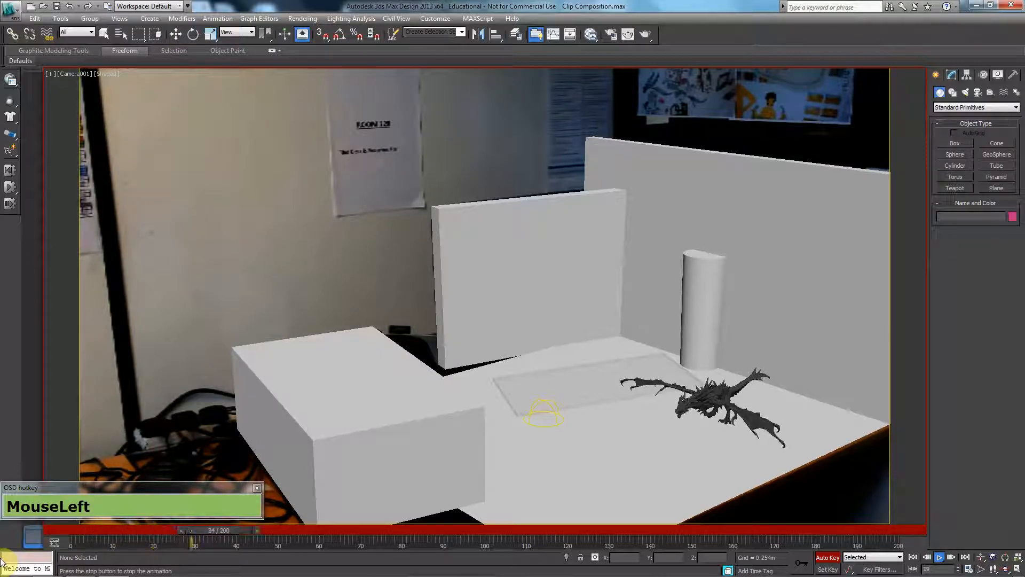
key(/)
key(w)
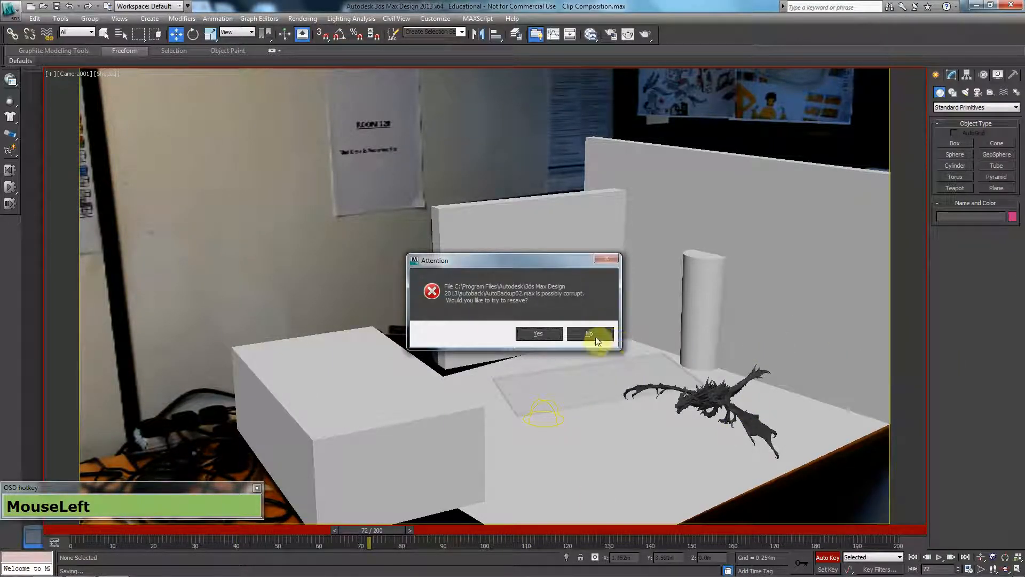
click(590, 334)
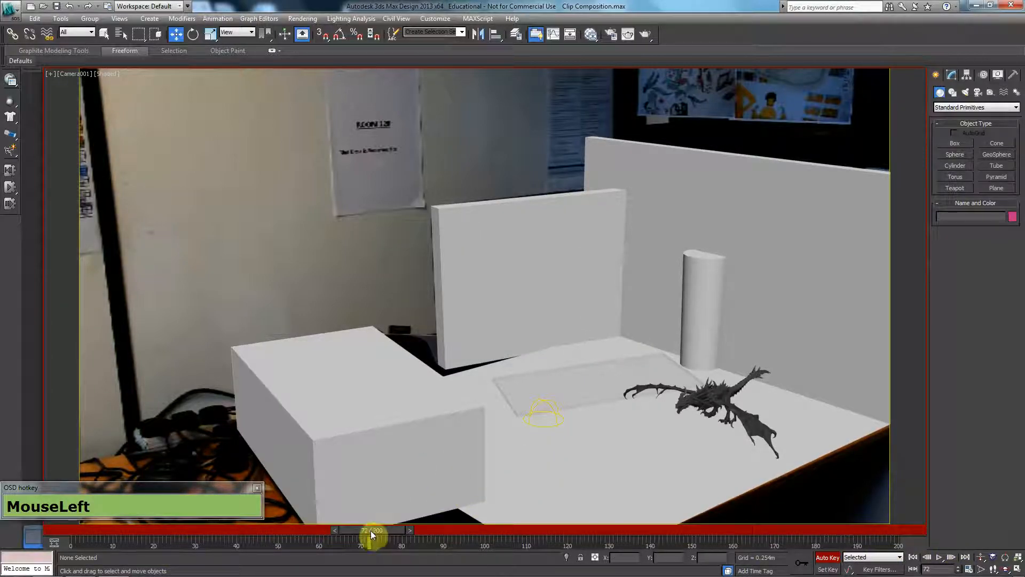
Set the animation's end time to 317 in the time configuration.
drag(395, 531, 851, 530)
click(969, 568)
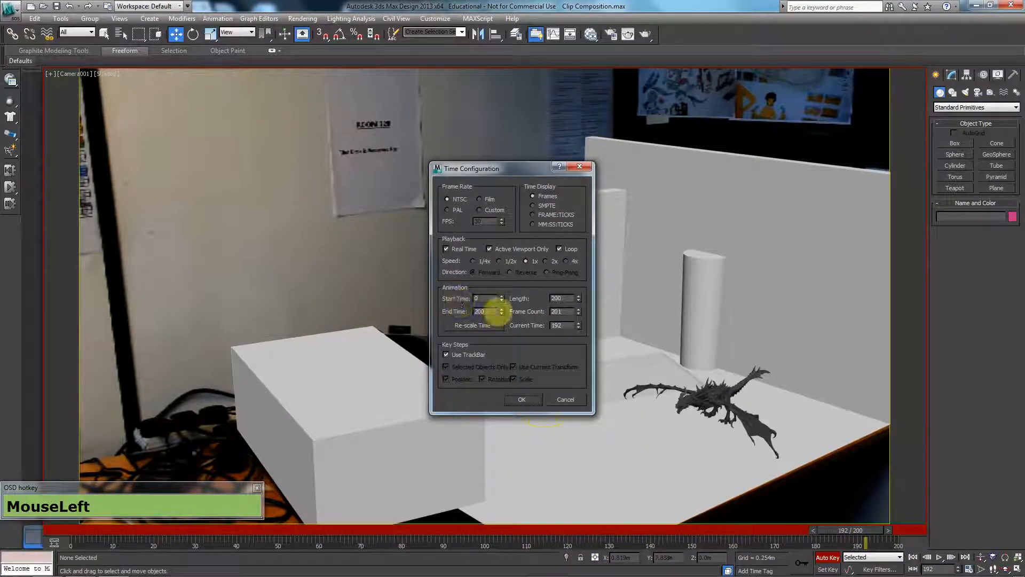
double_click(479, 312)
text(3)
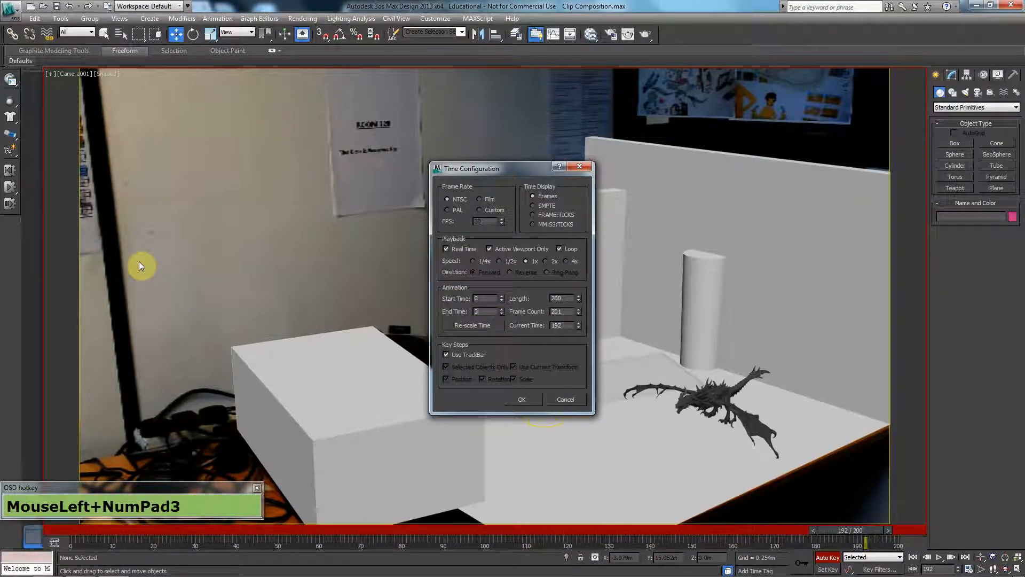
text(17)
key(Return)
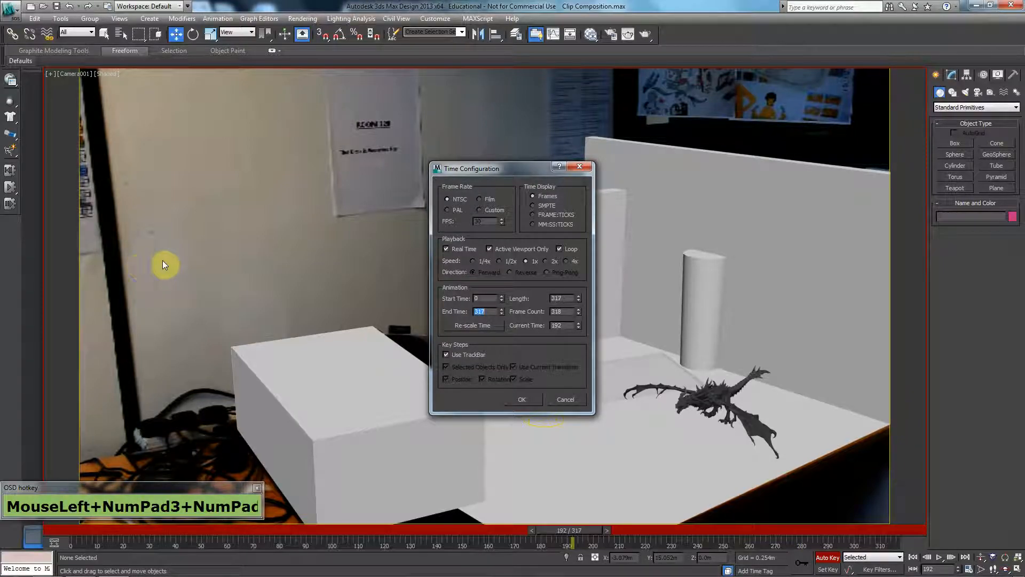
click(512, 399)
Check the background clip at the end of the timeline and set the animation's end time to 316.
drag(610, 529, 932, 530)
click(927, 557)
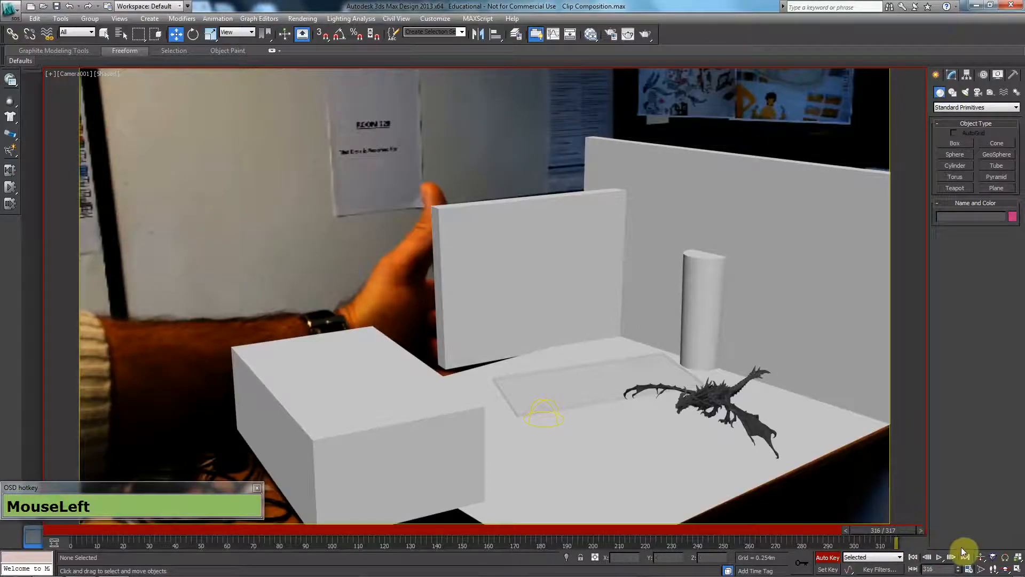
click(968, 570)
drag(502, 312, 515, 356)
click(523, 399)
Select the dragon and copy its keys at frames 20 and 60 to frames 100 and 140.
drag(874, 532, 384, 540)
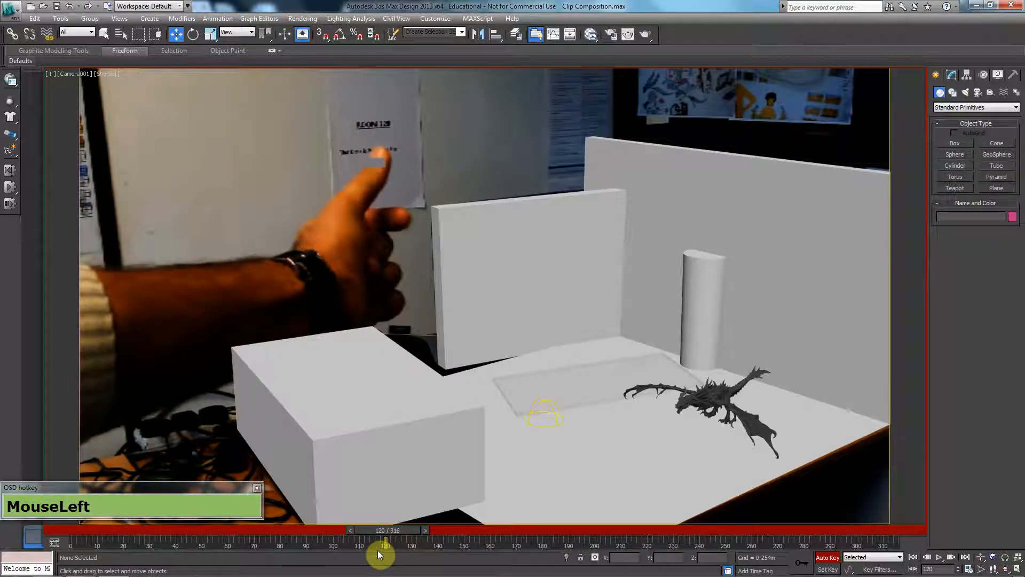
drag(404, 531, 246, 529)
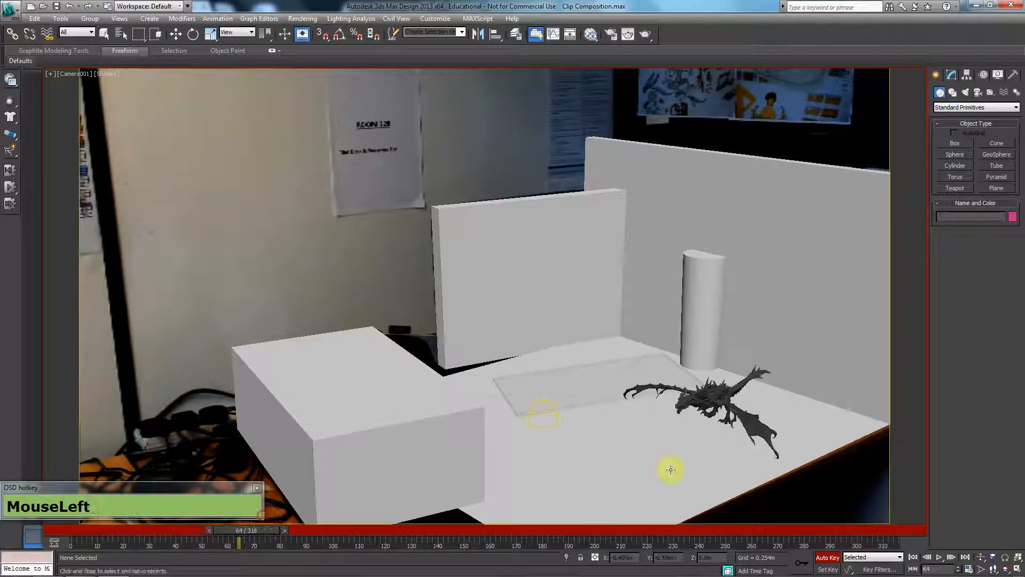
click(705, 403)
key(w)
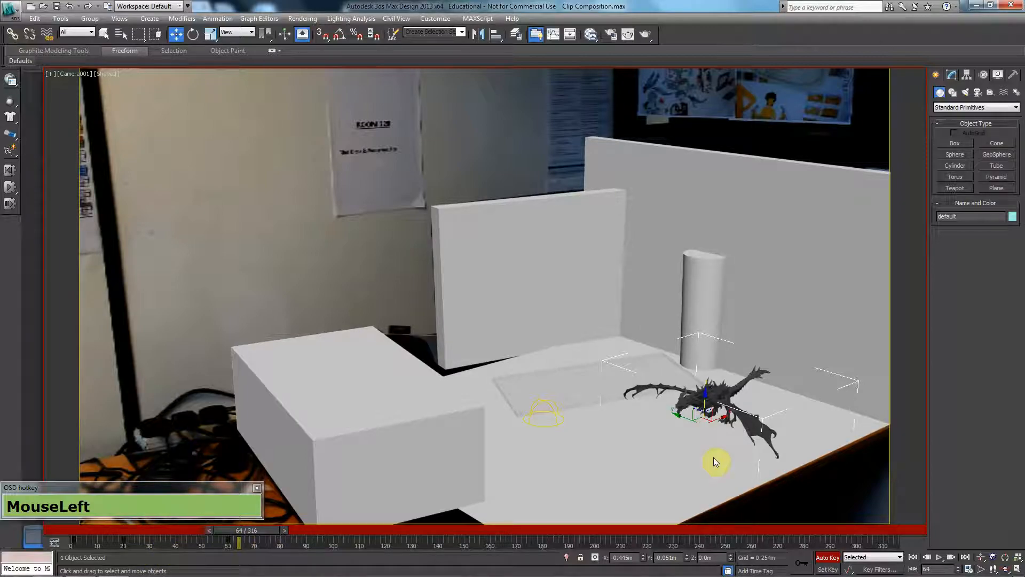
click(952, 75)
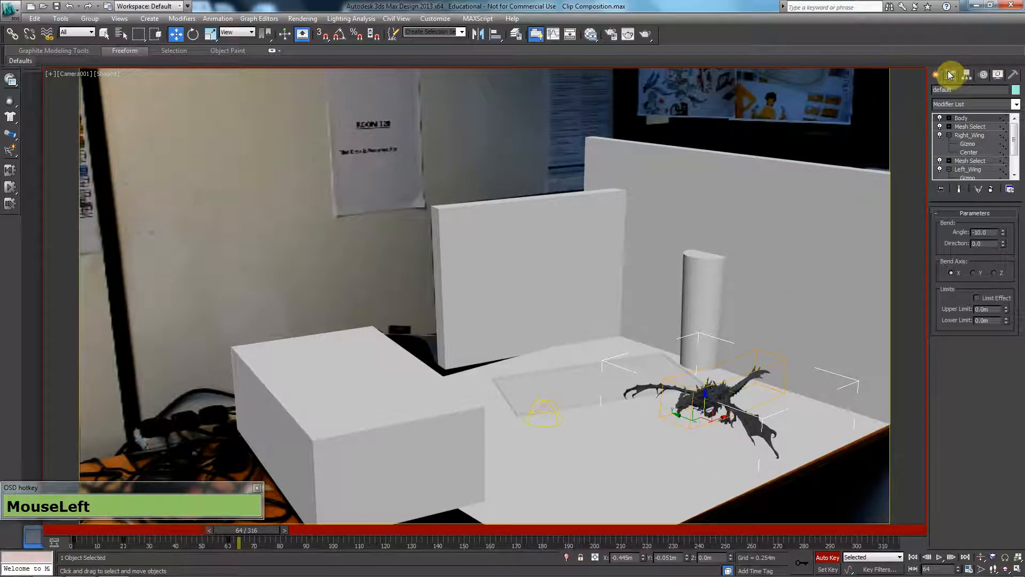
drag(248, 541, 330, 545)
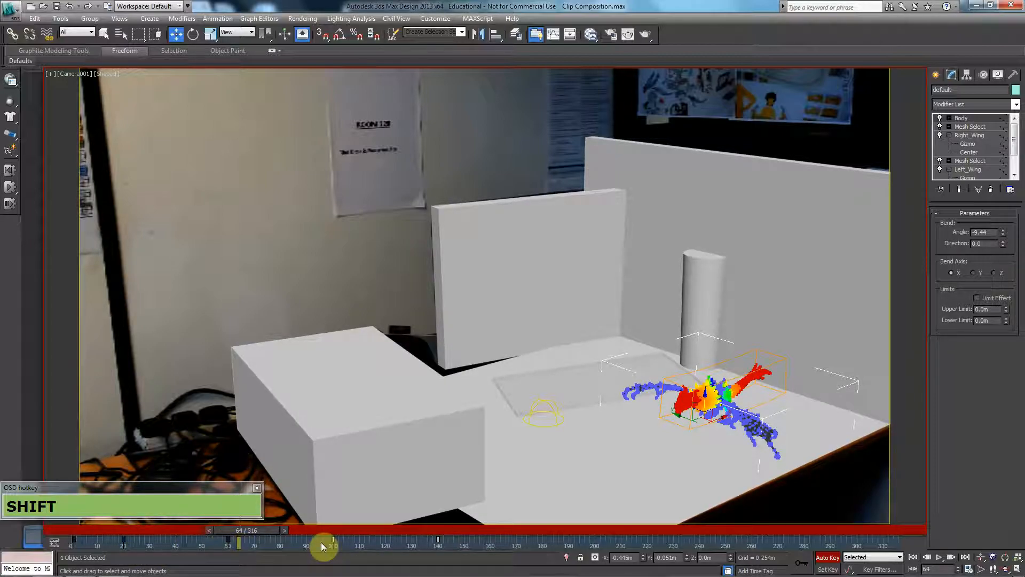
Go to frame 140 and delete the dragon's copied key there.
drag(244, 528, 441, 528)
key(w)
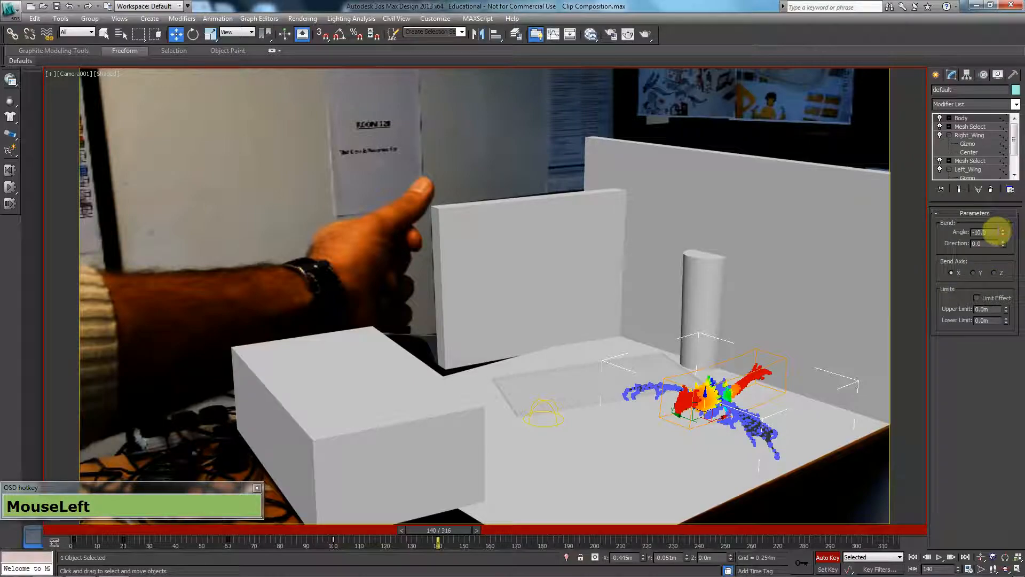
drag(475, 538, 411, 551)
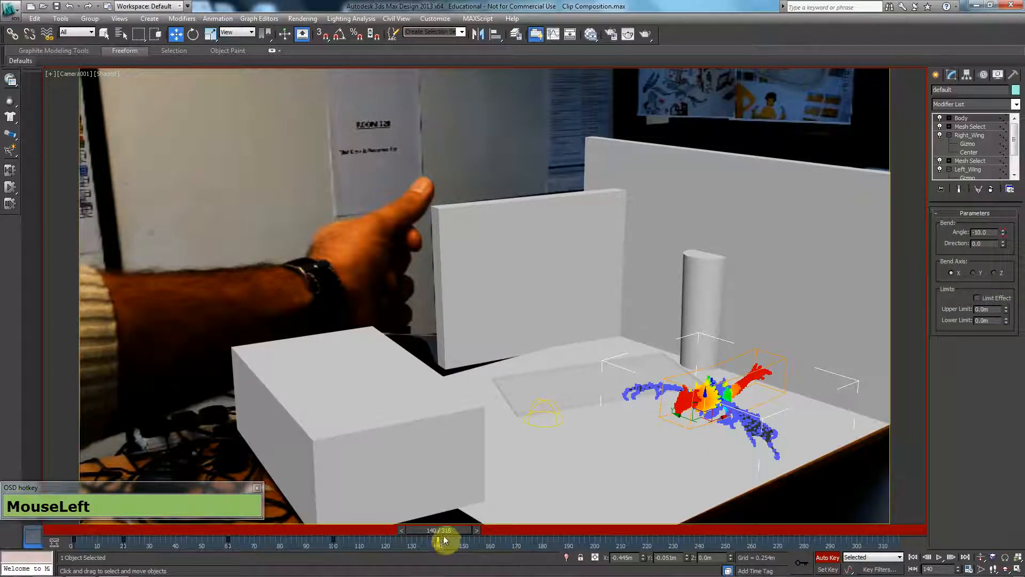
key(Delete)
At frame 120, reset the bend angles of the Body, Right_Wing and Left_Wing modifiers to 0.
drag(444, 531, 393, 528)
key(w)
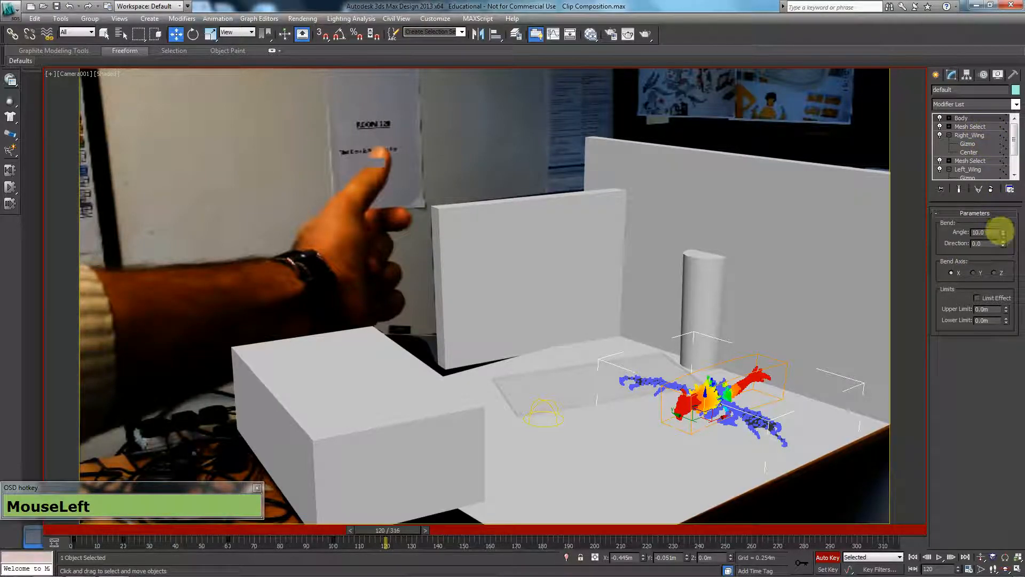
right_click(1002, 232)
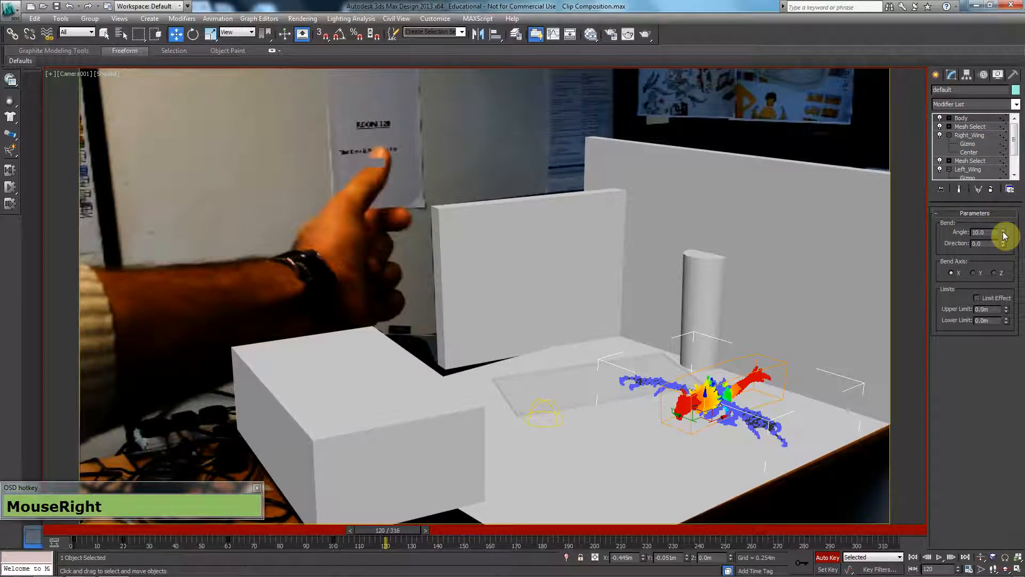
click(986, 170)
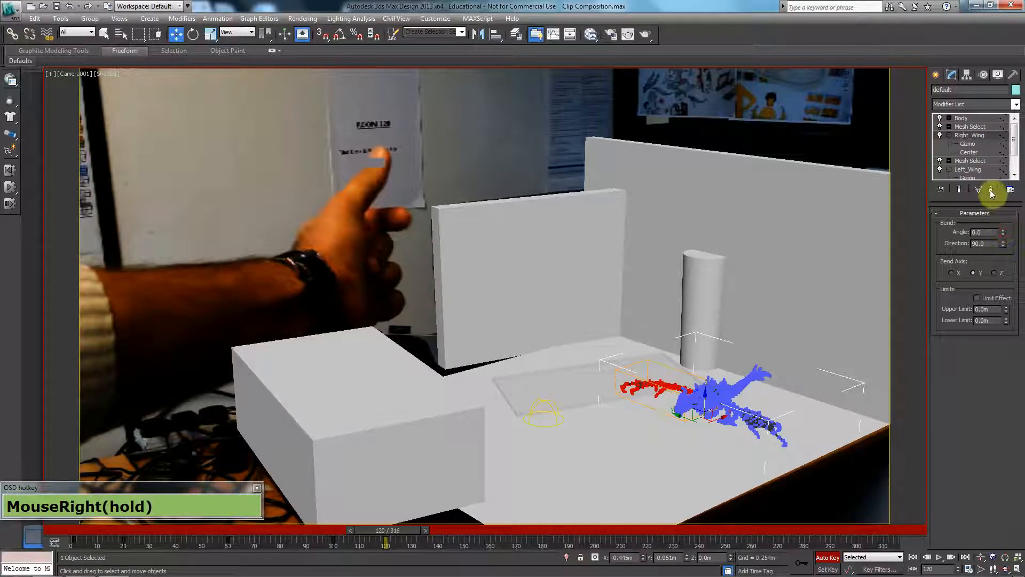
click(985, 170)
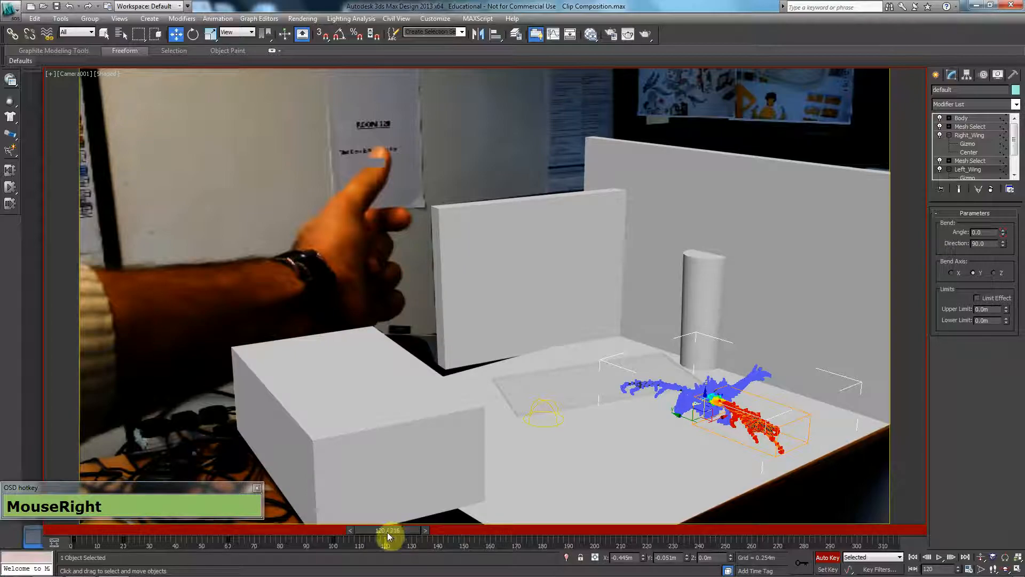
At frame 140, set the Body modifier's bend angle to 40, judging the pose in the front view with edged faces.
drag(390, 531, 439, 532)
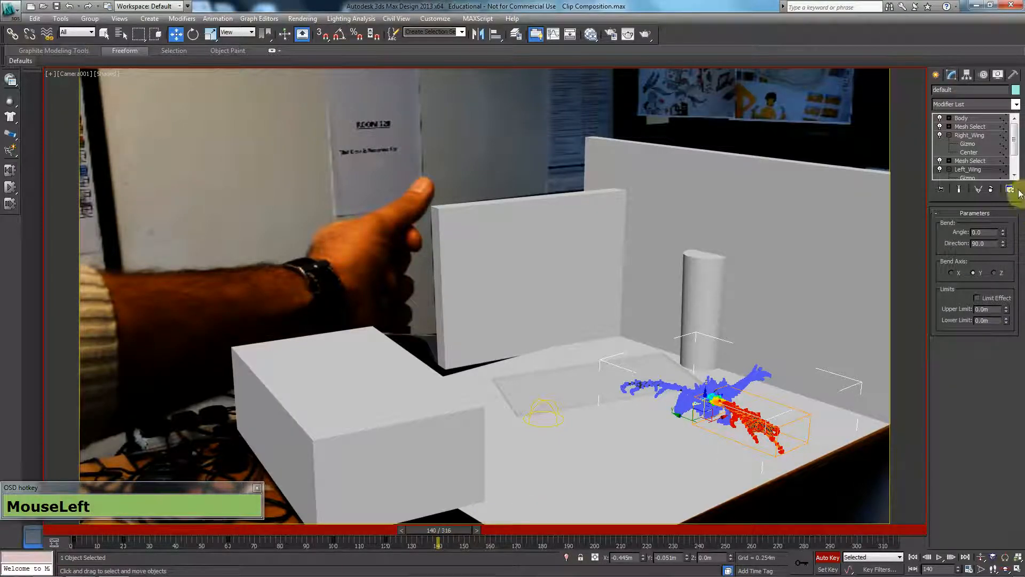
click(963, 118)
drag(1003, 234, 1007, 194)
key(f)
key(z)
middle_drag(591, 316, 679, 324)
key(F4)
key(F4)
key(F4)
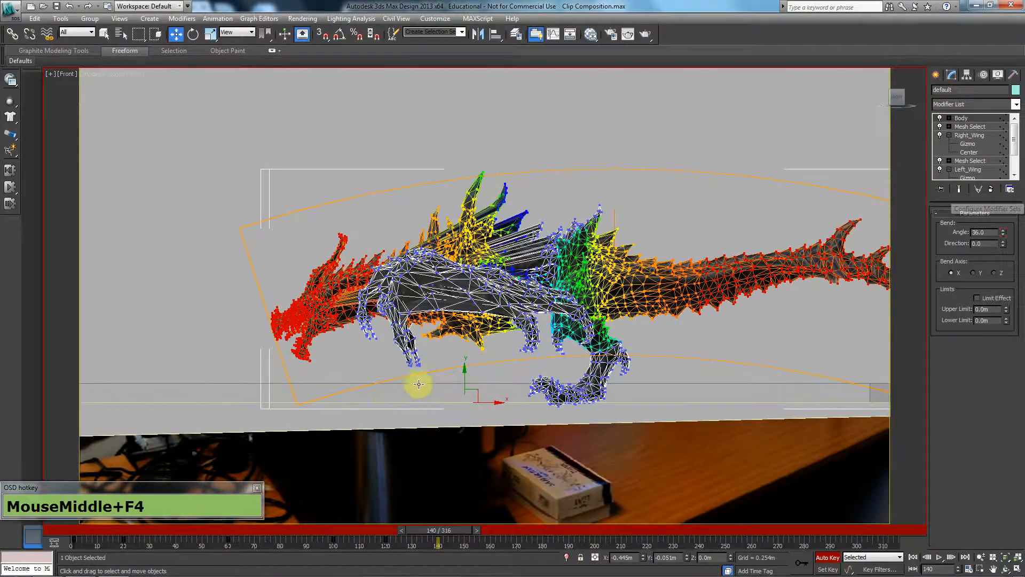
middle_drag(983, 314, 1021, 301)
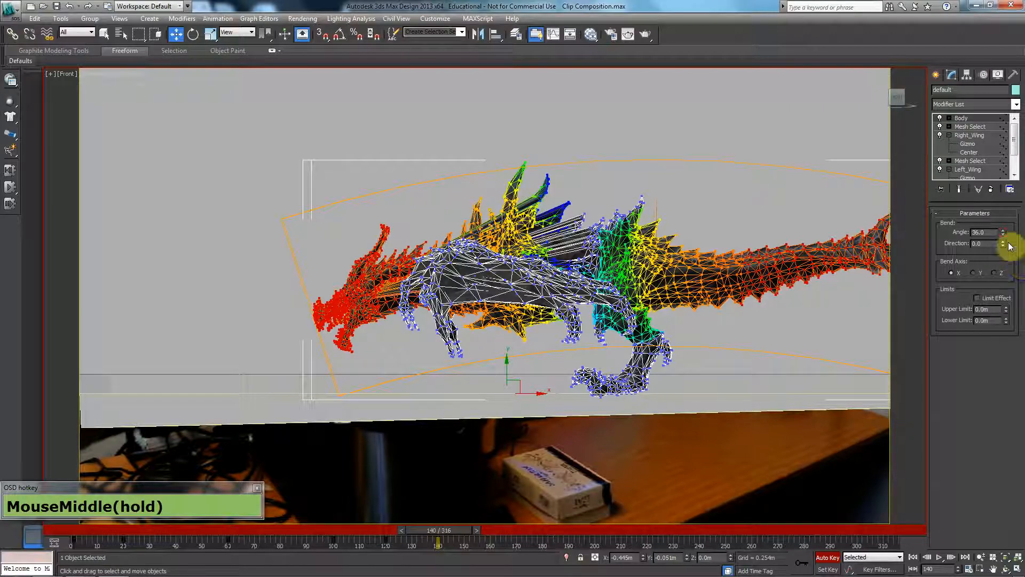
drag(1003, 232, 948, 234)
text(40)
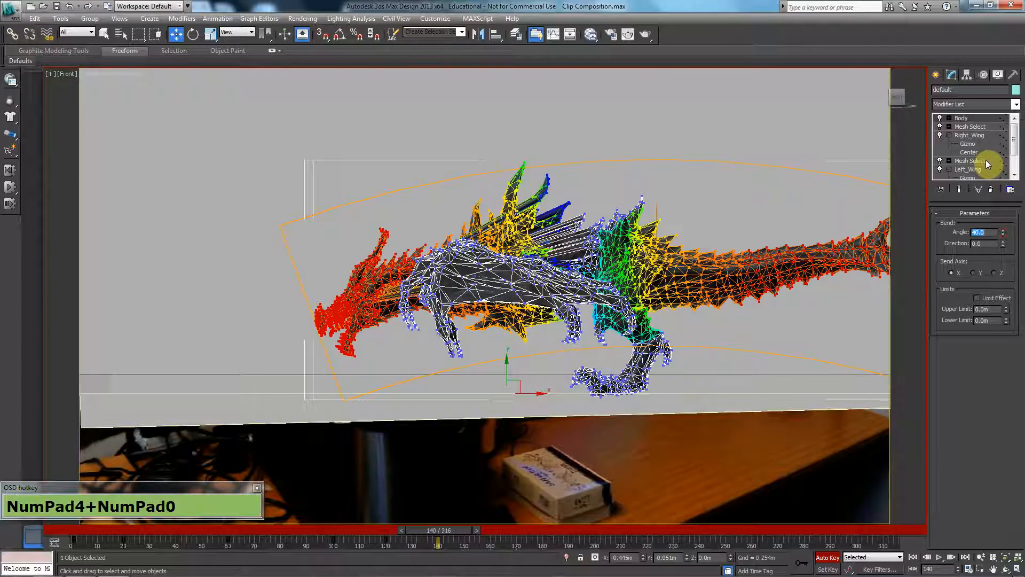
In a perspective view at frame 140, set the bend angles of the Right_Wing and Left_Wing modifiers to 80.
click(969, 137)
key(p)
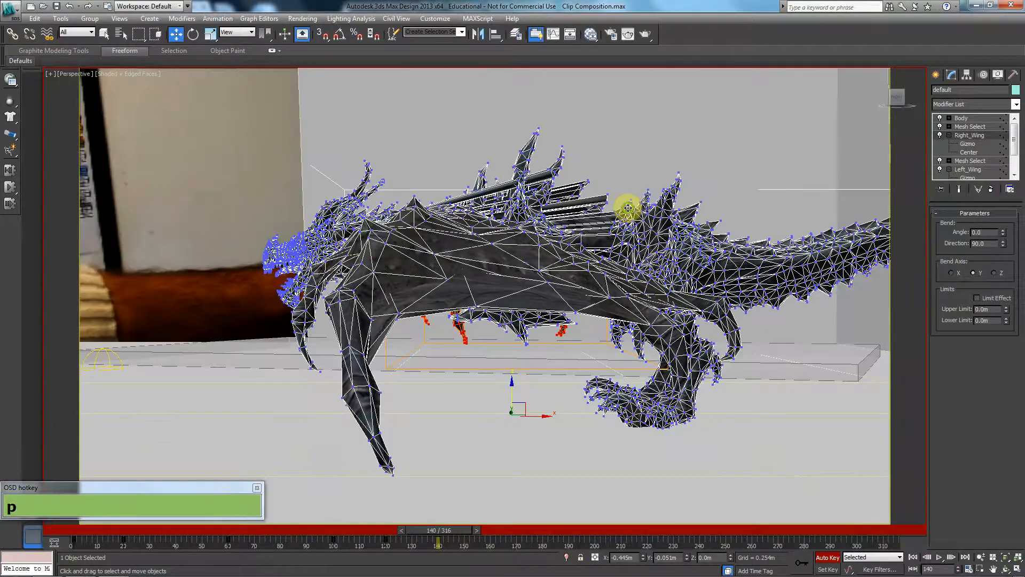
scroll(628, 208, down, 4)
alt+middle_drag(479, 350, 771, 338)
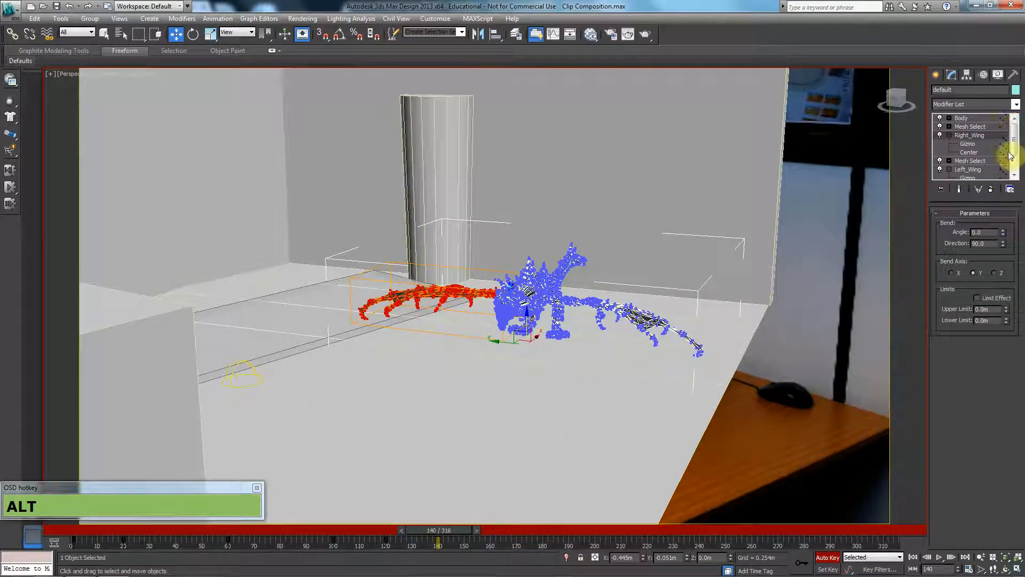
drag(1004, 235, 541, 272)
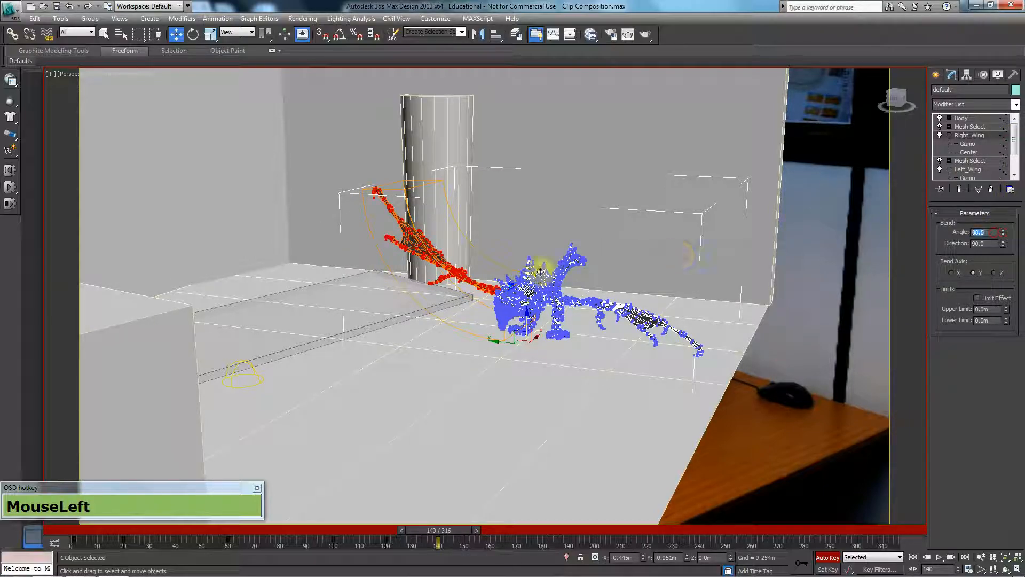
text(80)
key(Return)
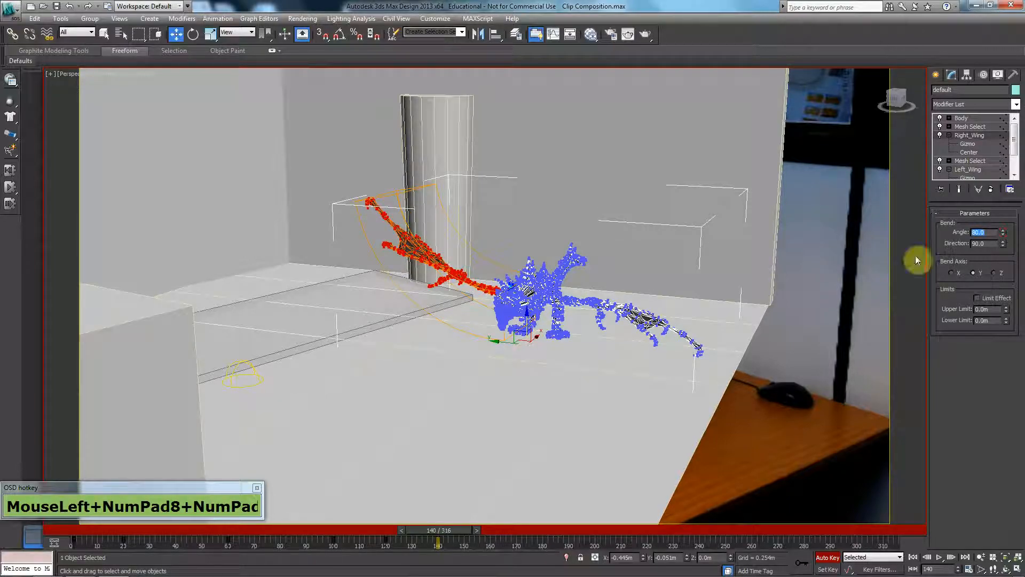
click(984, 175)
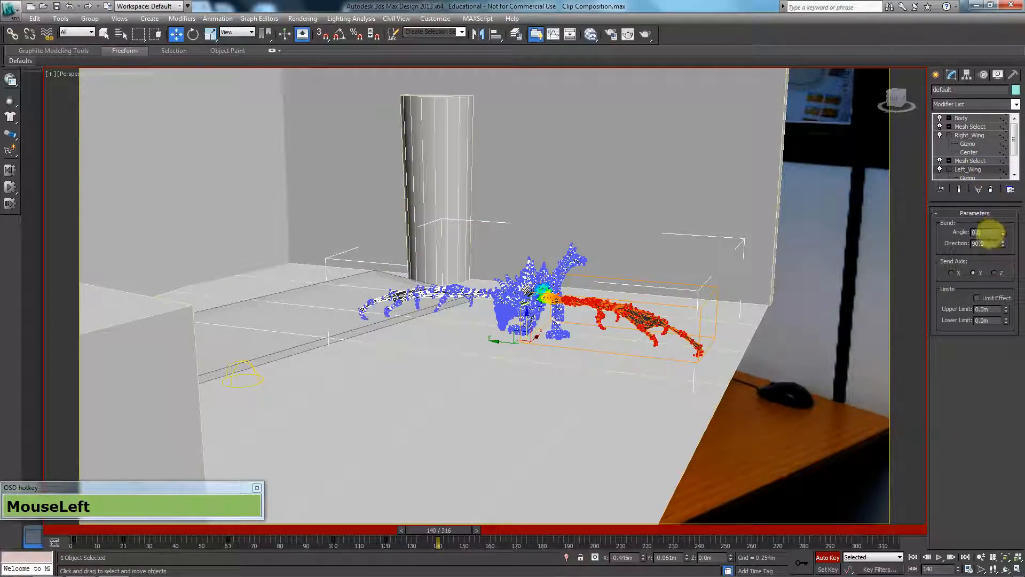
text(80)
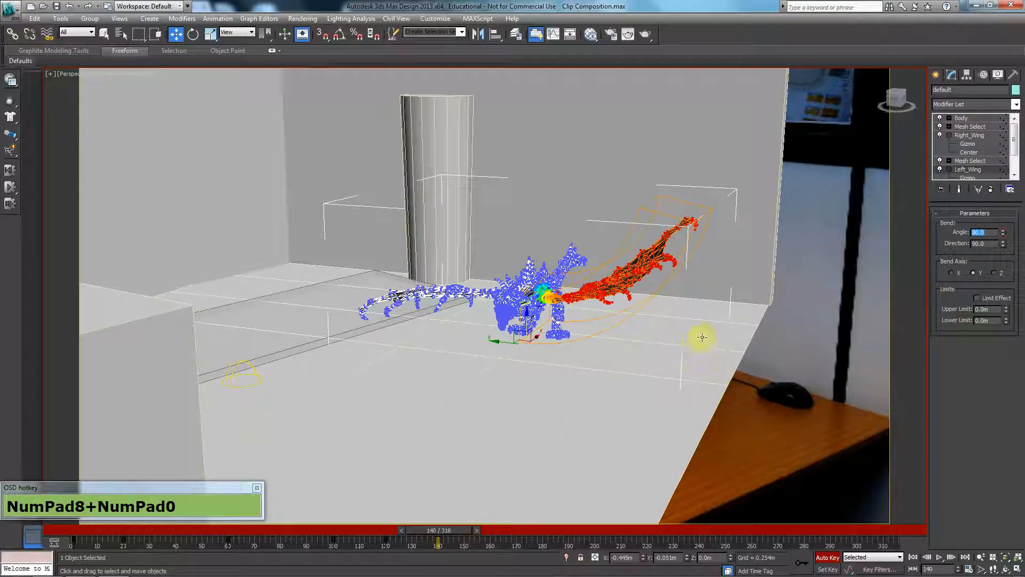
Go to frame 180 and set the Body modifier's bend angle to -40.
mouse_move(456, 529)
mouse_down()
mouse_move(364, 533)
mouse_move(450, 524)
mouse_up()
click(978, 117)
key(w)
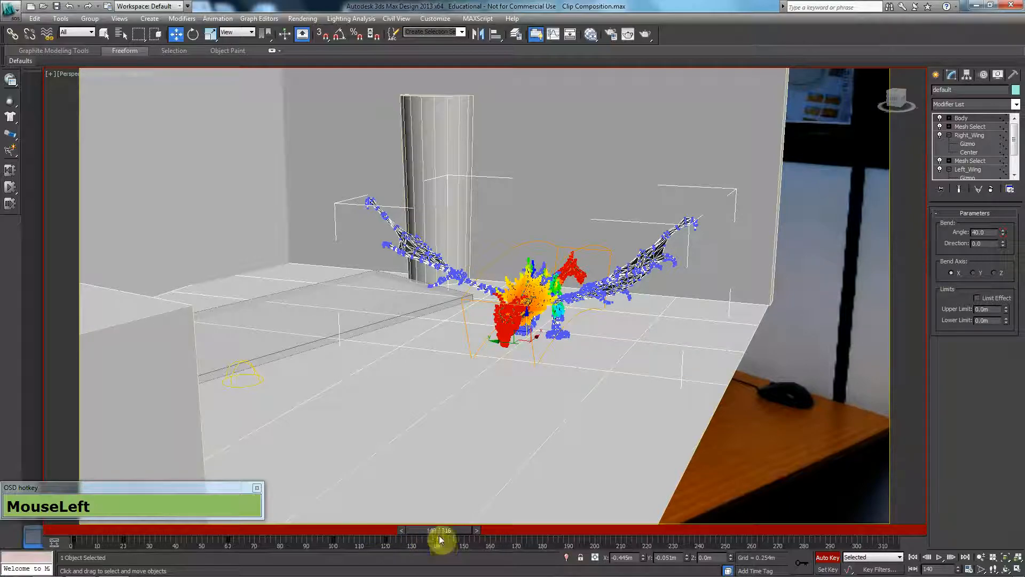
drag(435, 528, 541, 528)
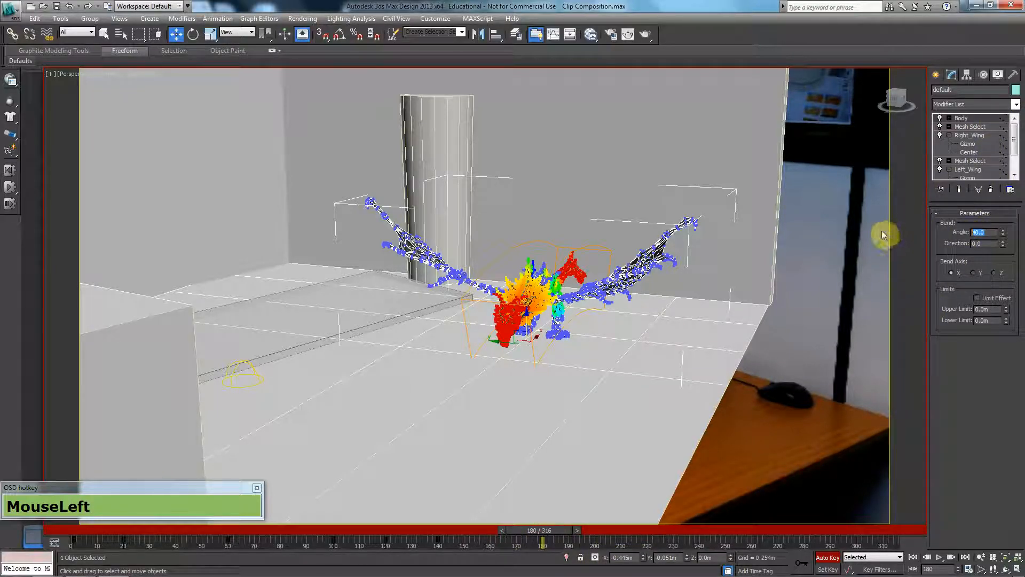
text(-40)
key(Return)
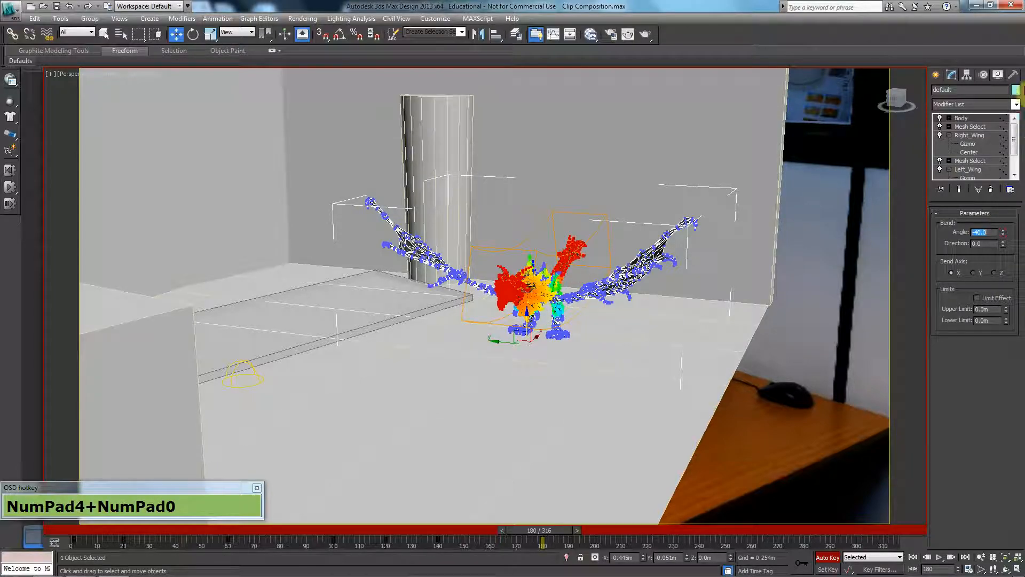
At frame 180, set the bend angles of the Right_Wing and Left_Wing modifiers to -80.
click(979, 176)
drag(994, 233, 759, 234)
text(-80)
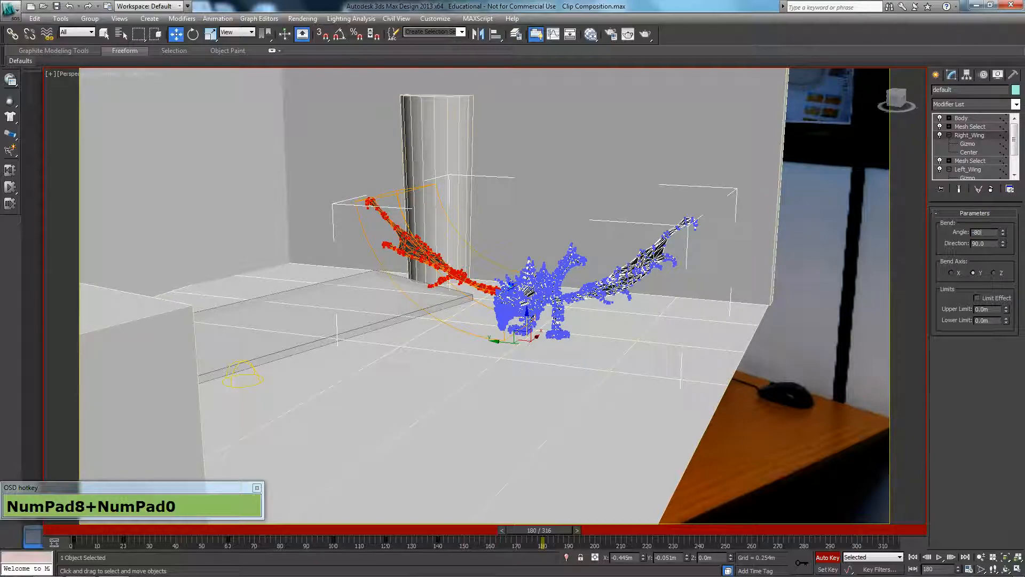
key(Return)
click(977, 175)
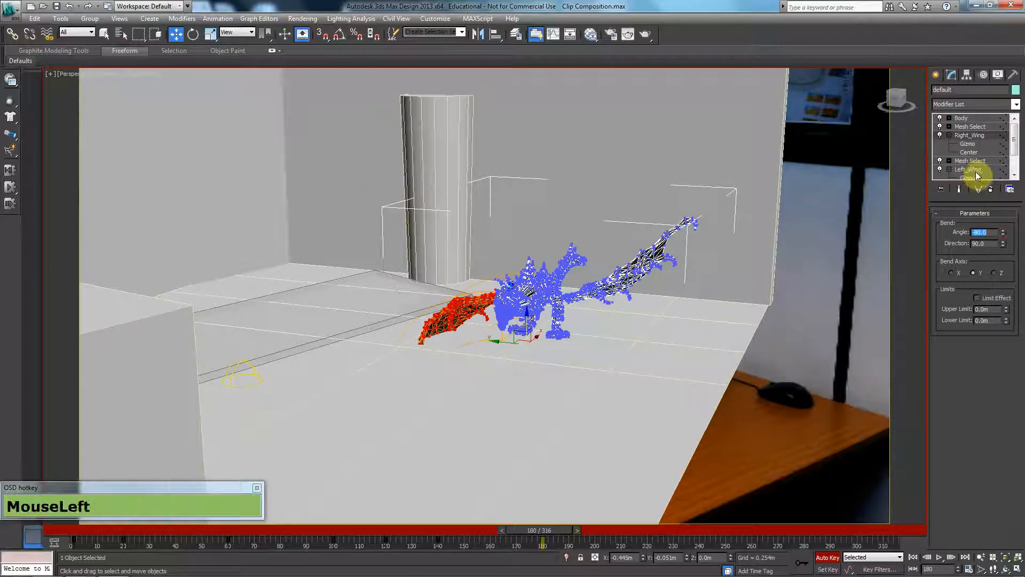
drag(985, 230, 672, 185)
text(-80)
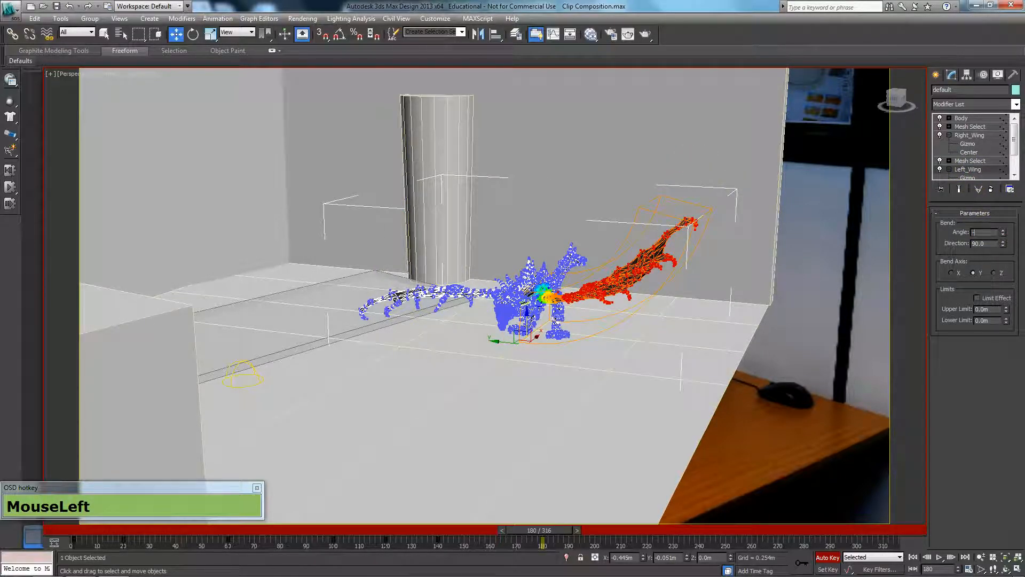
key(Return)
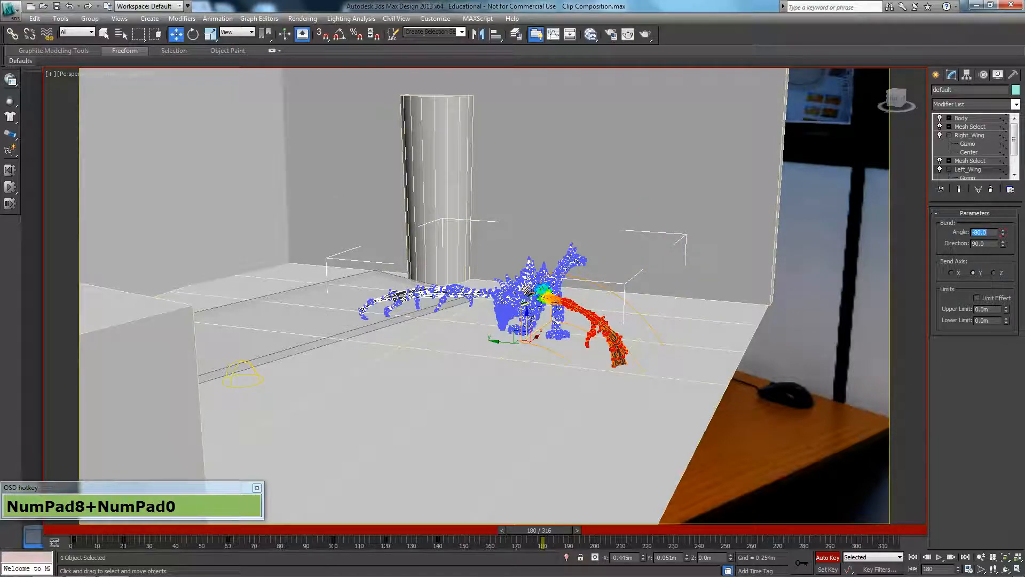
Copy the dragon's bend keys at frames 140 and 180 repeatedly along the timeline up to frame 300.
click(969, 121)
drag(539, 544, 428, 542)
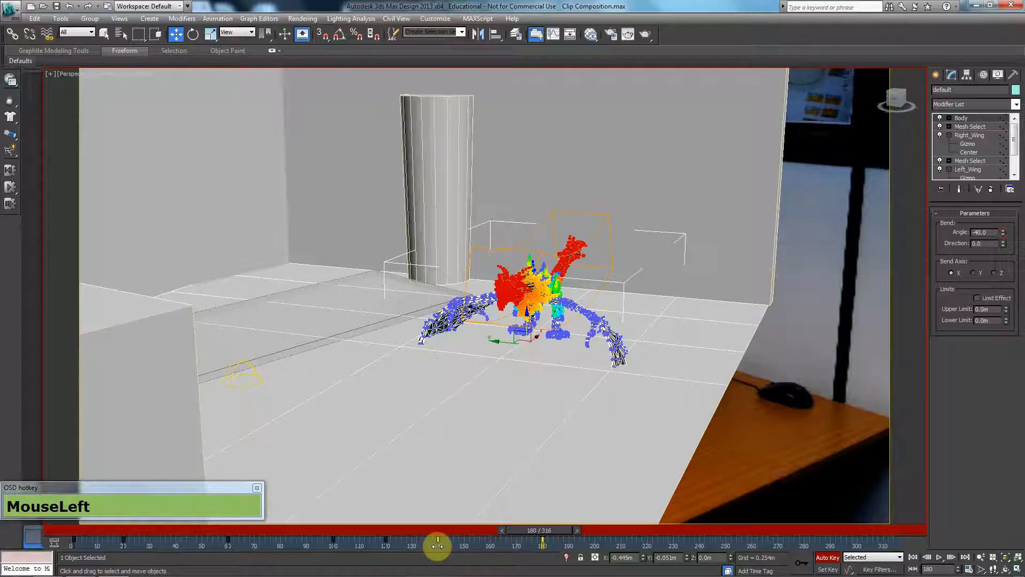
key(shift)
shift+drag(438, 546, 543, 546)
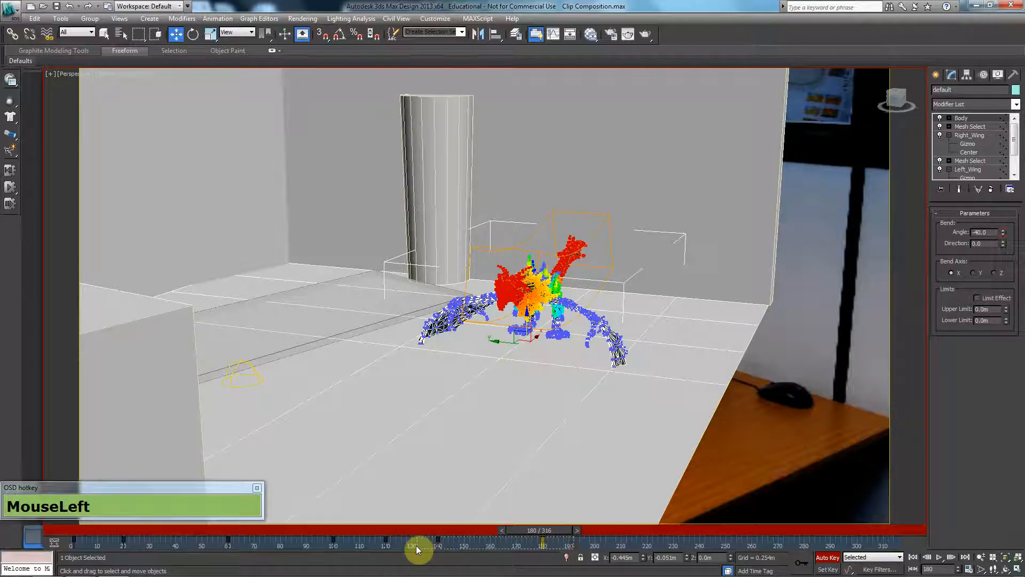
shift+drag(438, 545, 857, 545)
Play the animation from frame 0 through Camera001 in shaded mode without edged faces to review the wing flapping.
drag(543, 532, 9, 520)
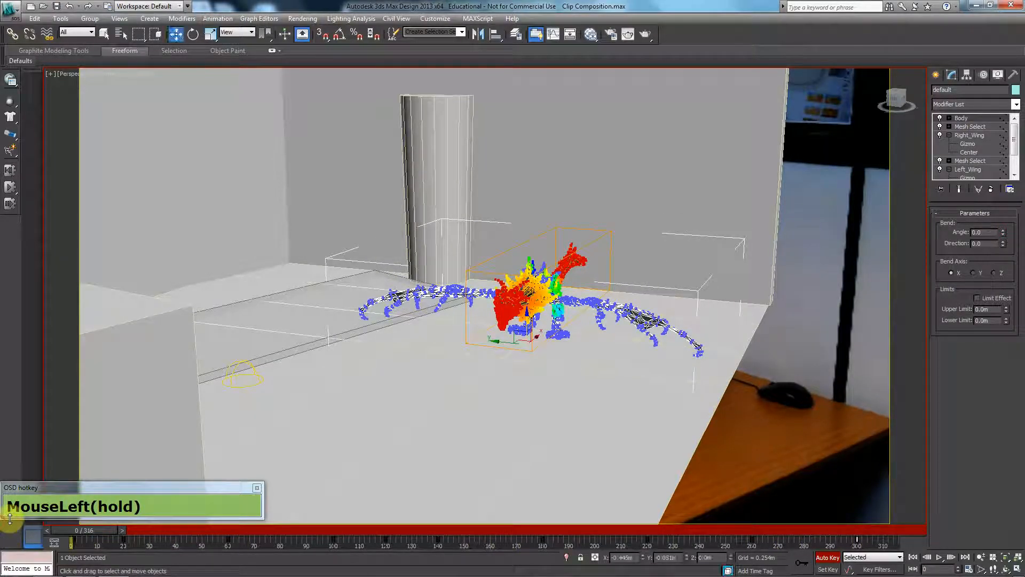
key(c)
key(F3)
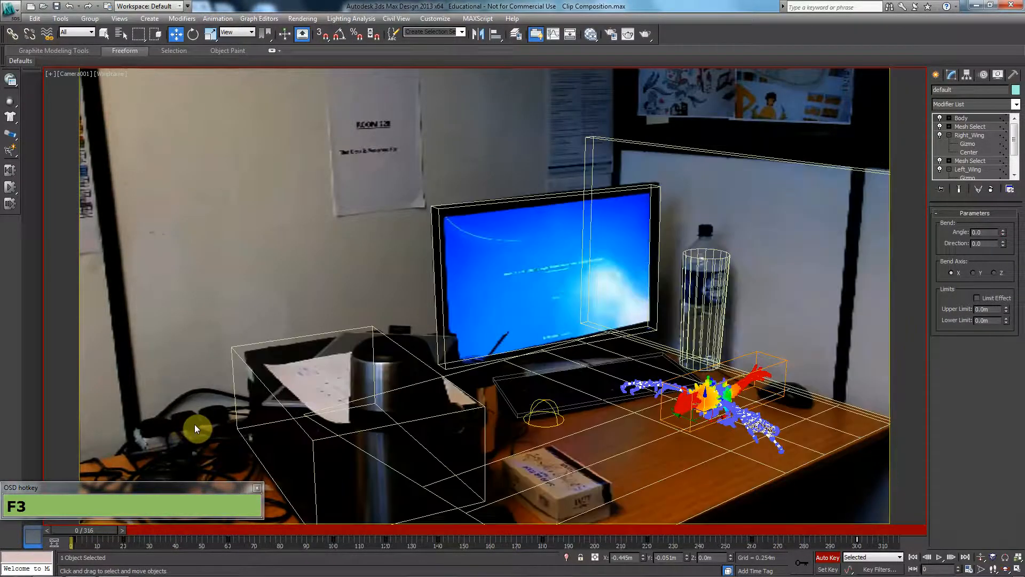
key(F3)
click(938, 76)
key(F3)
key(F3)
click(786, 243)
key(F4)
key(F4)
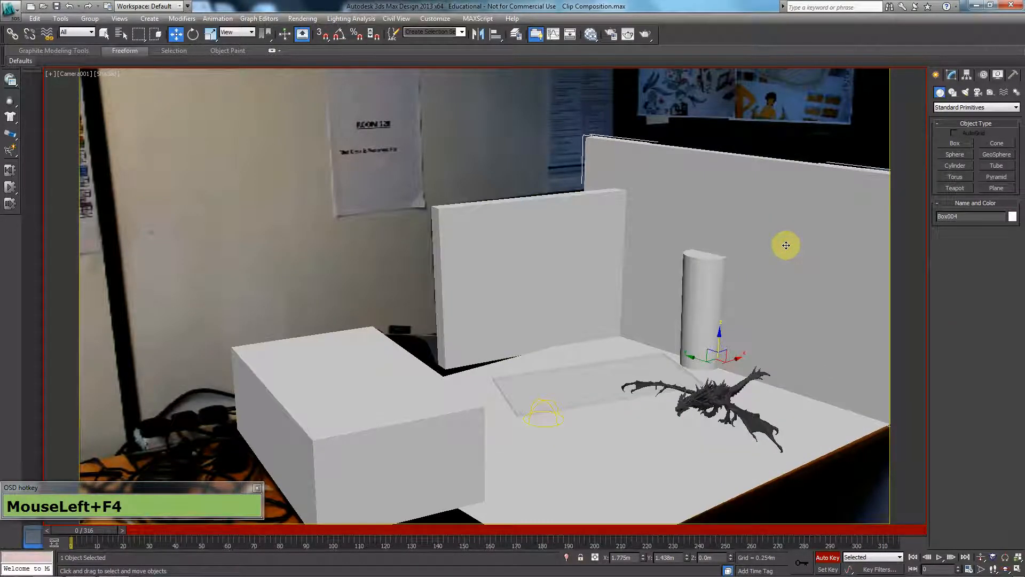
key(slash)
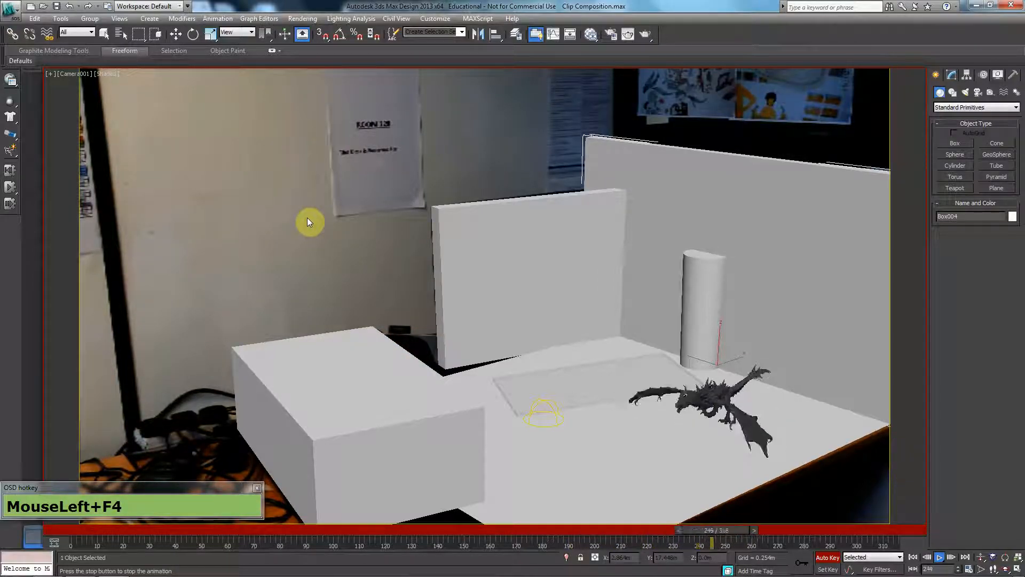
key(/)
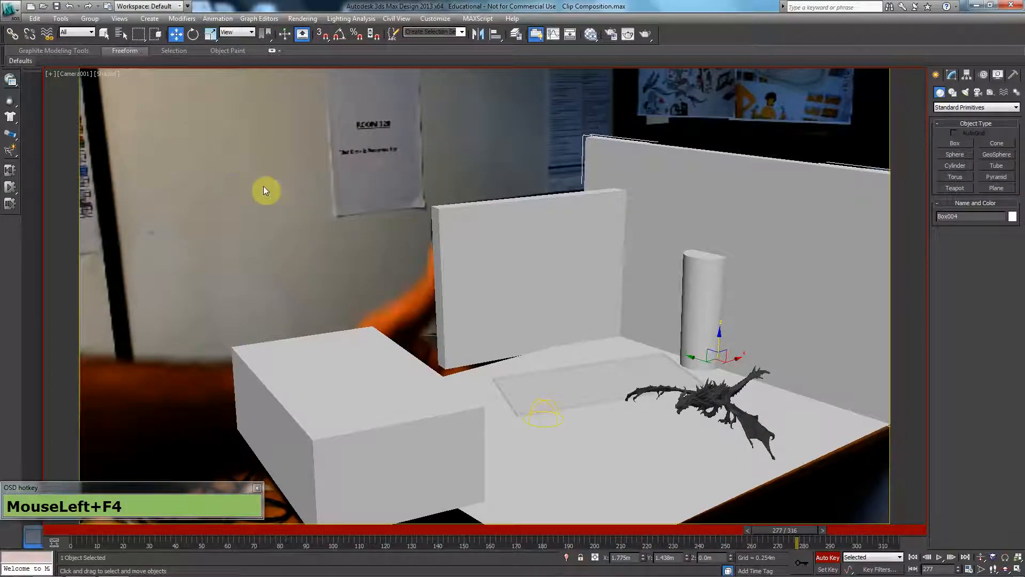
Key the dragon's resting position at frame 140, and at frame 180 raise it to a Z of about 0.51 m.
drag(799, 530, 438, 525)
click(711, 400)
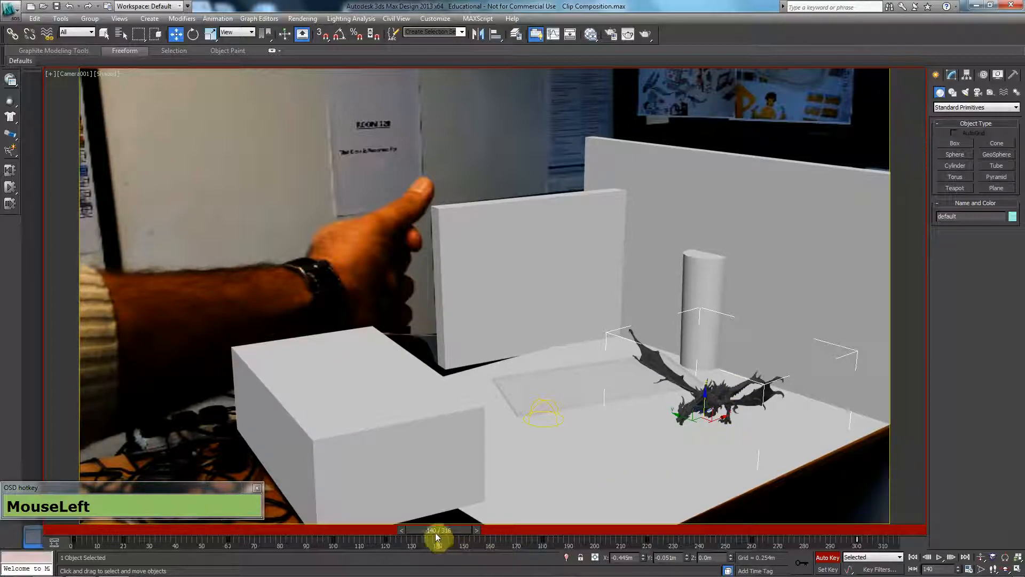
drag(443, 531, 546, 527)
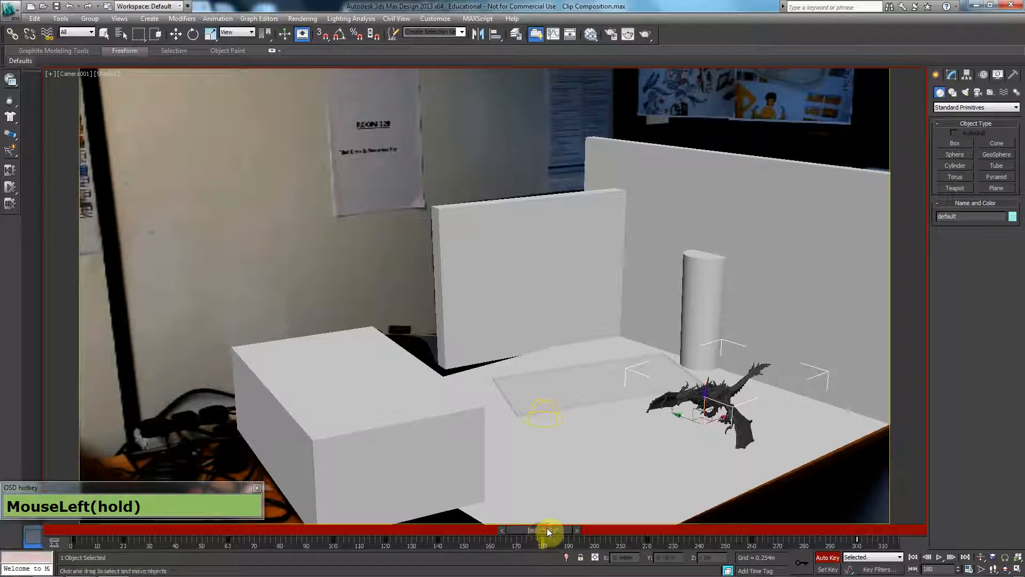
key(w)
drag(706, 400, 706, 393)
key(f)
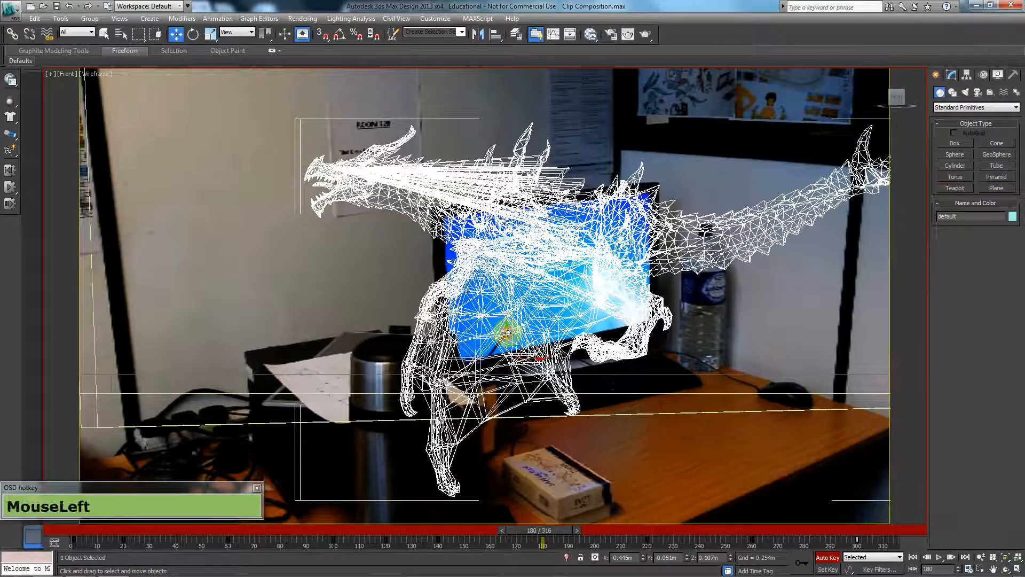
mouse_move(507, 332)
mouse_down()
mouse_move(512, 231)
mouse_move(491, 214)
mouse_up()
key(p)
alt+middle_drag(510, 323, 526, 325)
key(F3)
scroll(525, 329, down, 2)
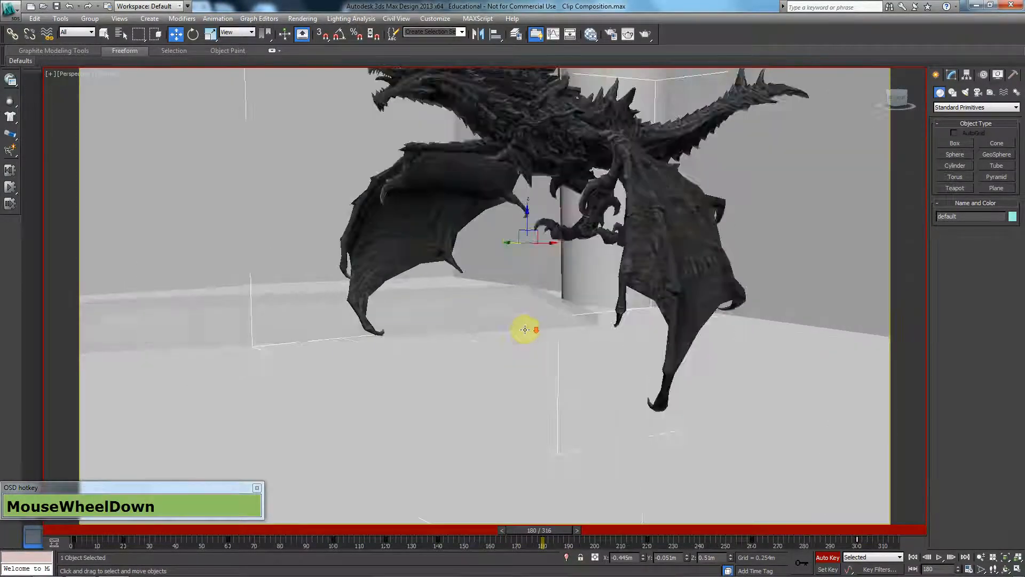
key(c)
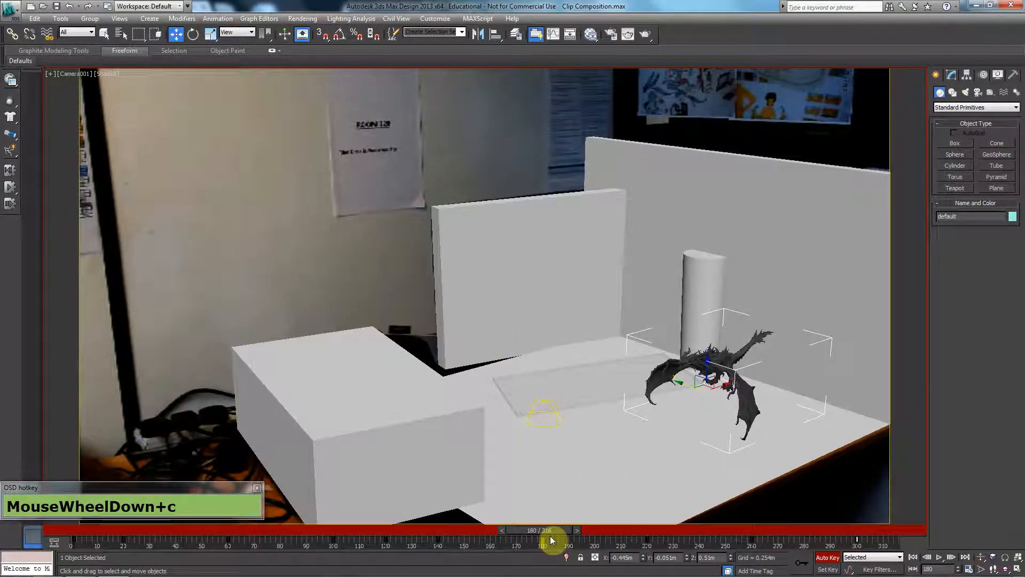
Play back the dragon's takeoff through the camera and return to frame 140.
drag(550, 529, 301, 529)
key(/)
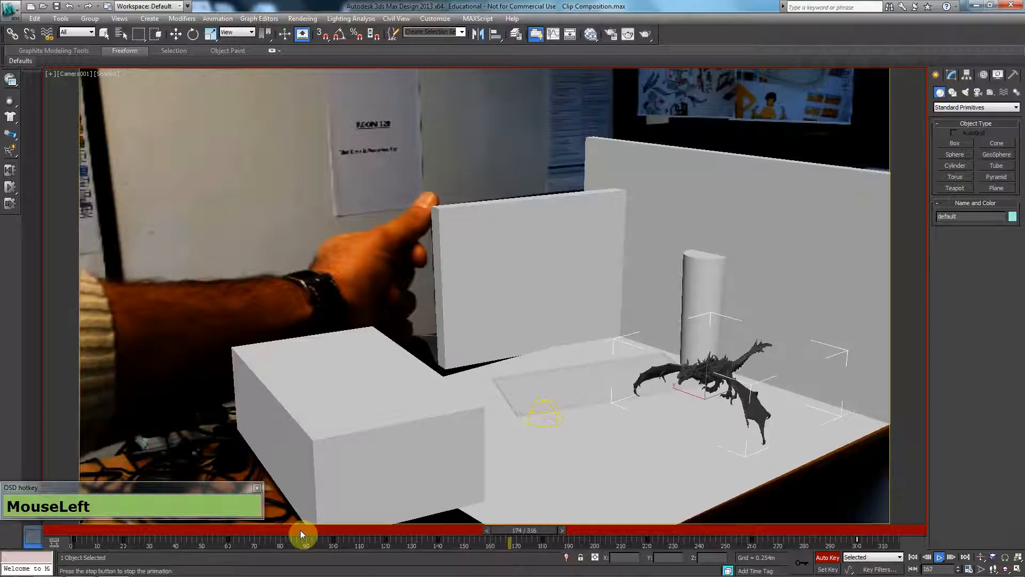
click(565, 541)
drag(558, 530, 369, 537)
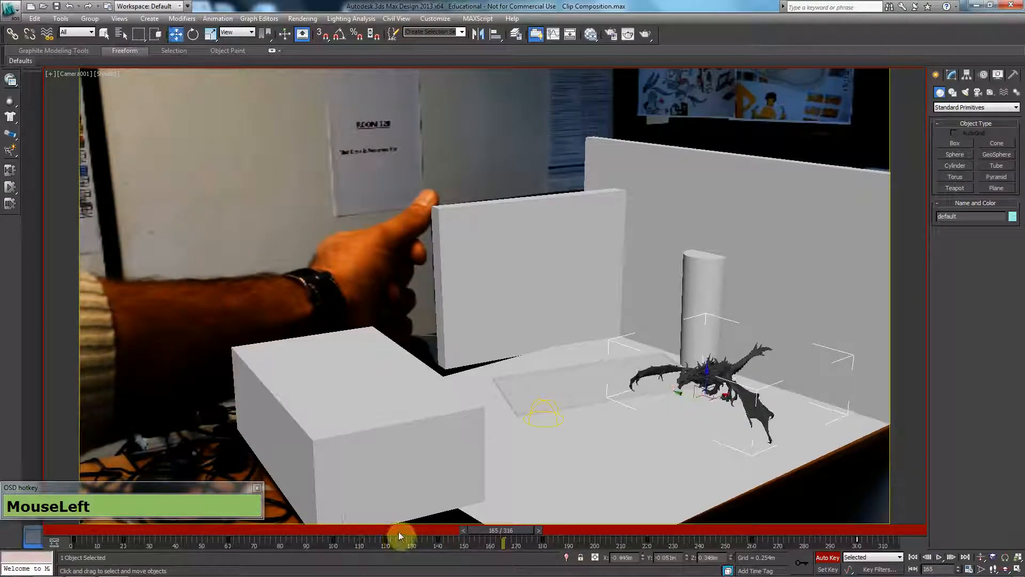
drag(525, 531, 443, 534)
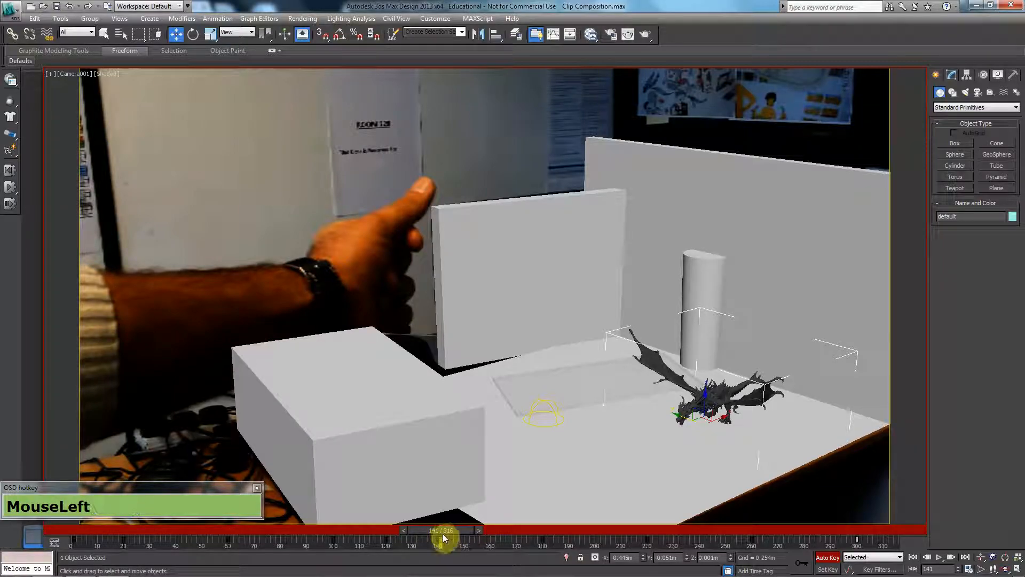
click(591, 335)
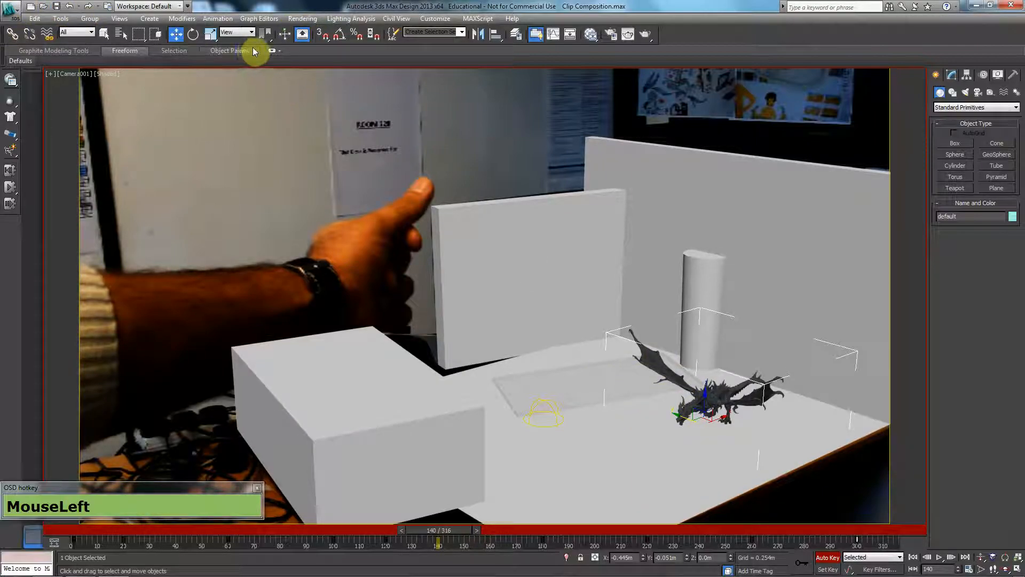
In the Curve Editor, move the dragon's position keys from frame 140 to frame 160 and replay the takeoff.
click(254, 19)
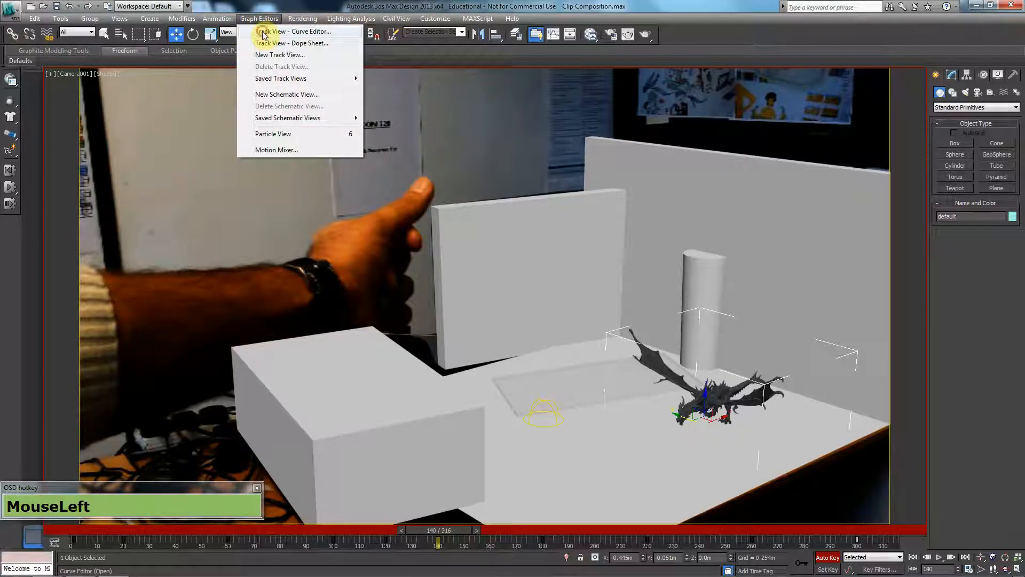
click(263, 33)
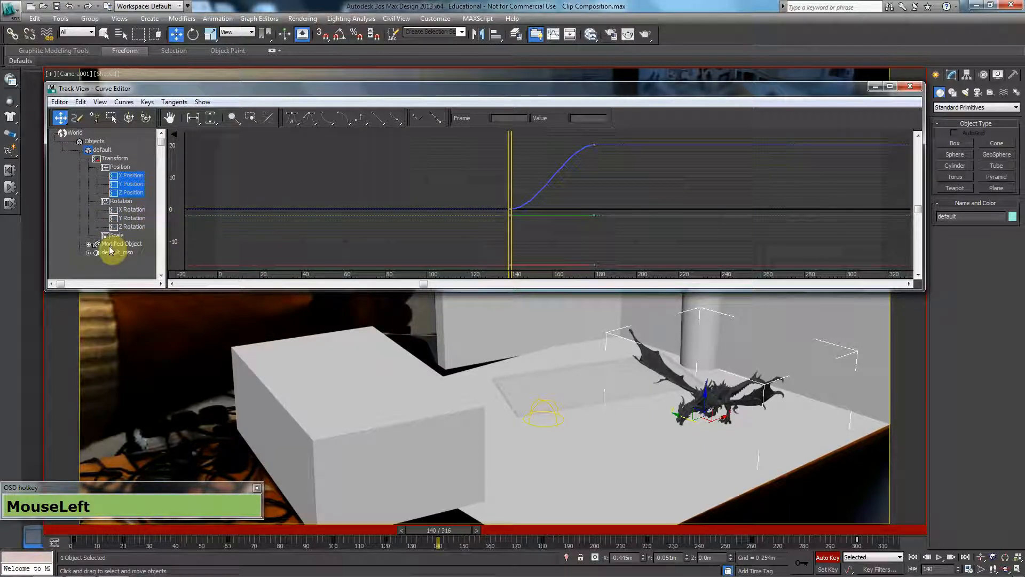
click(88, 244)
click(105, 253)
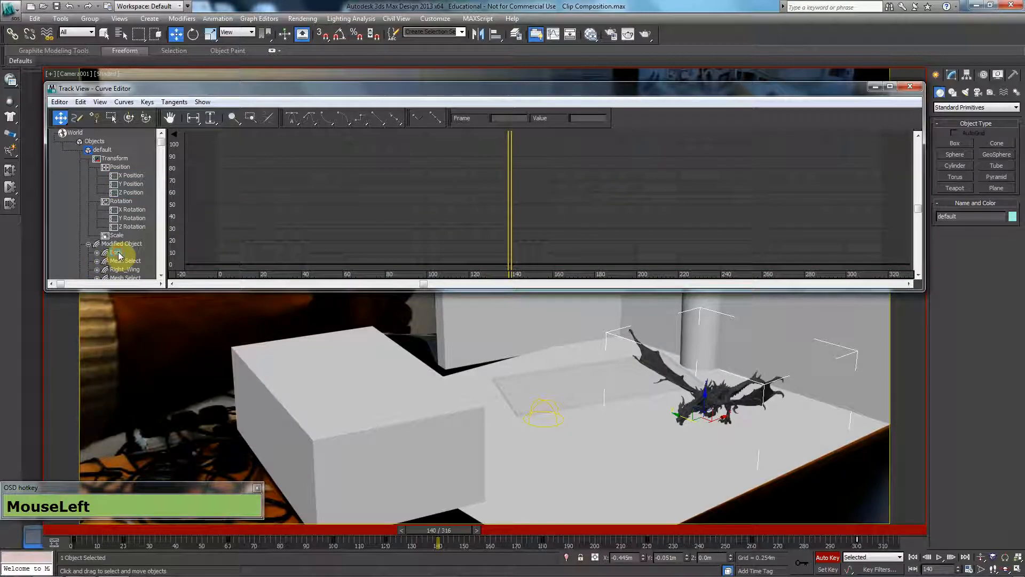
click(88, 244)
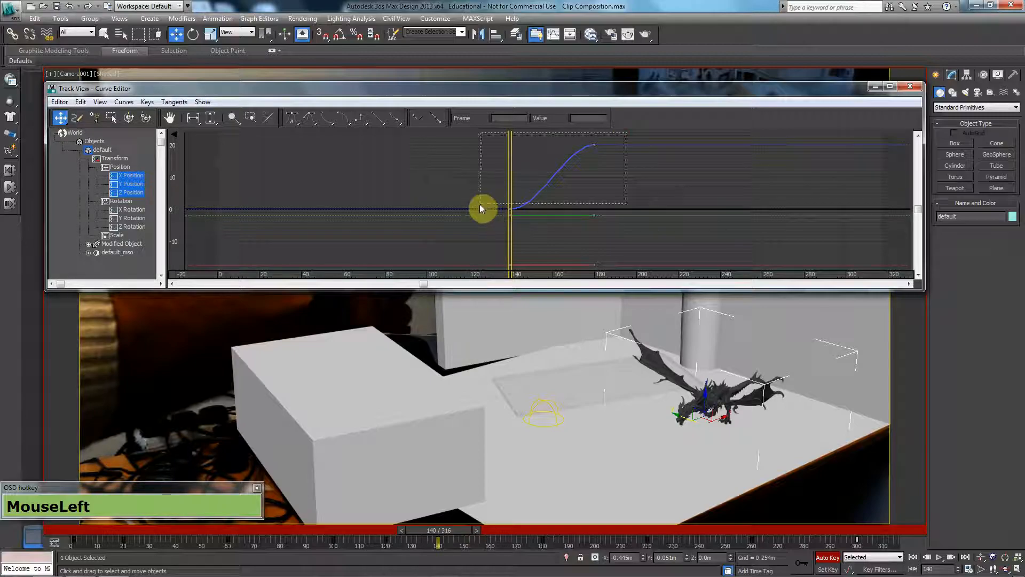
drag(480, 207, 480, 224)
drag(513, 285, 515, 285)
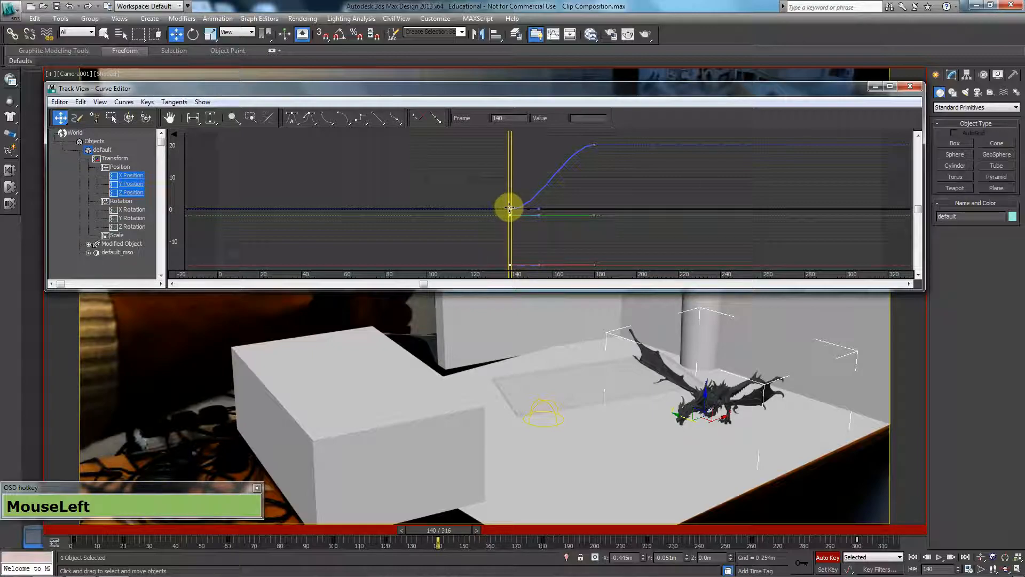
drag(509, 208, 552, 209)
drag(457, 531, 341, 537)
key(/)
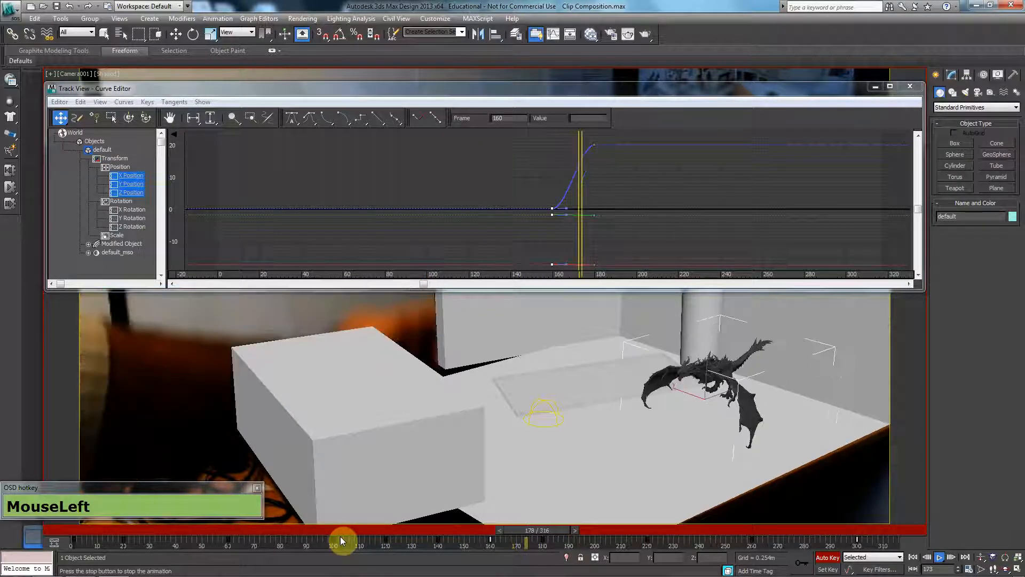
drag(597, 534, 539, 536)
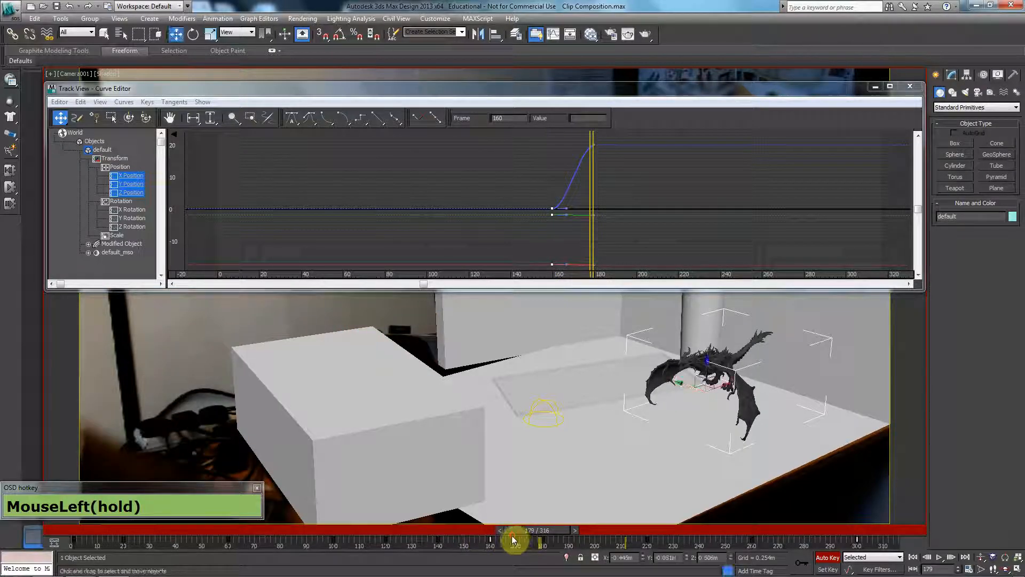
At frame 180, lower the dragon in the front view to a Z of about 0.432 m and return to the shaded camera view.
click(511, 535)
middle_click(582, 366)
key(f)
key(F3)
scroll(534, 395, down, 3)
mouse_move(531, 393)
middle_down()
mouse_move(516, 400)
mouse_move(521, 466)
middle_up()
click(513, 346)
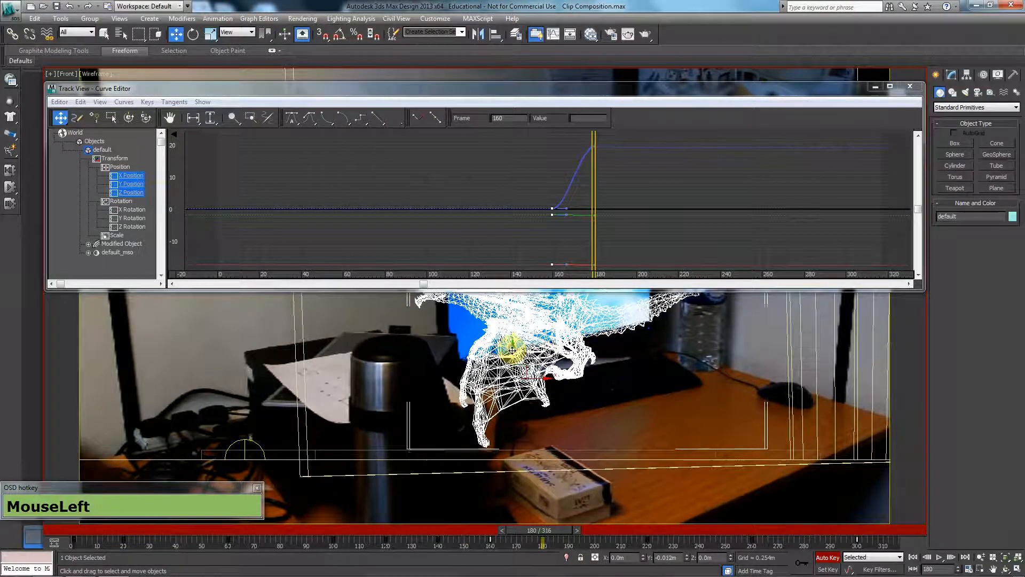
drag(512, 346, 510, 360)
key(c)
key(F3)
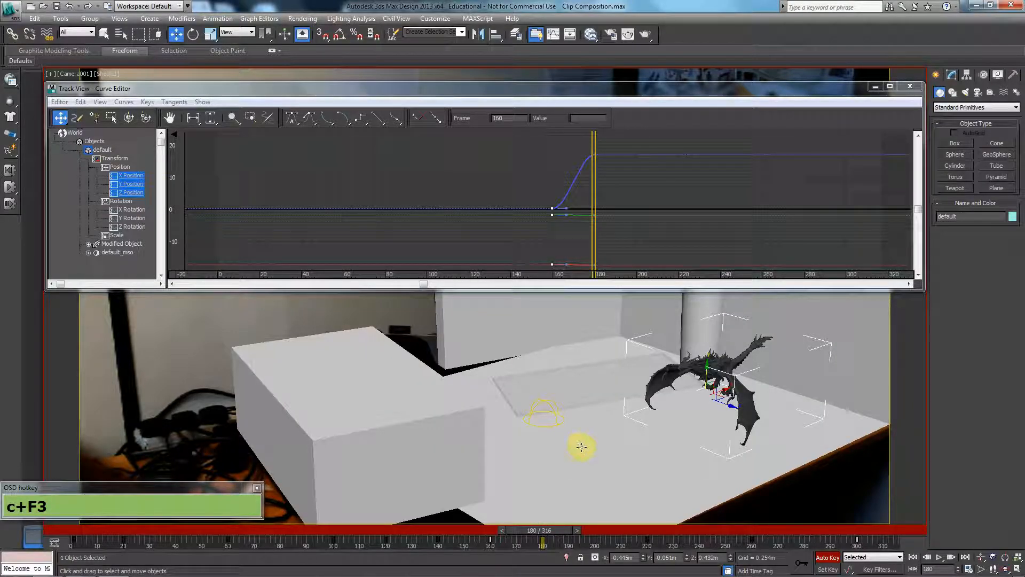
Replay the takeoff, and set keys for the dragon's position, rotation and scale at frame 160.
drag(543, 539, 341, 539)
key(/)
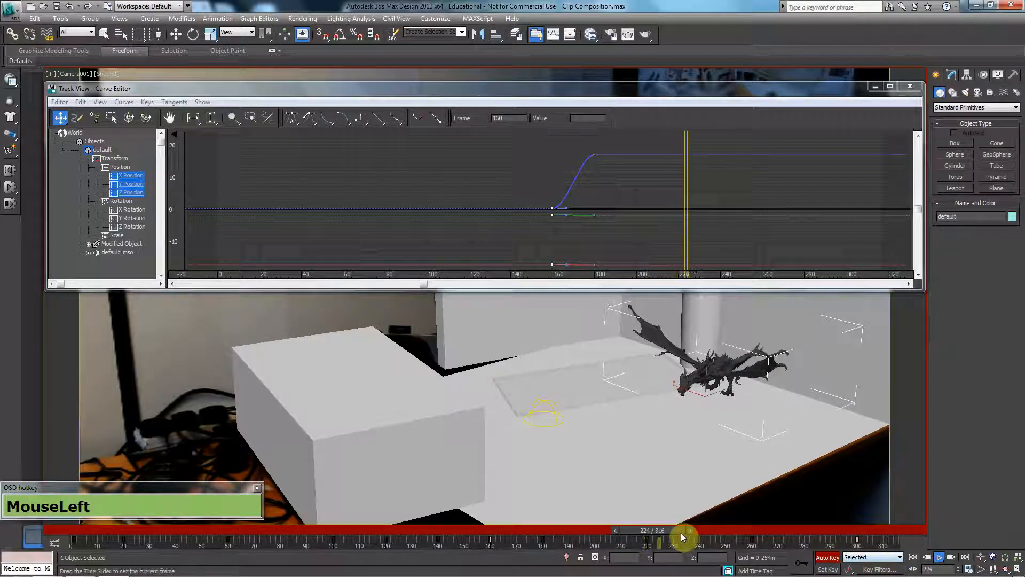
drag(627, 533, 501, 530)
key(w)
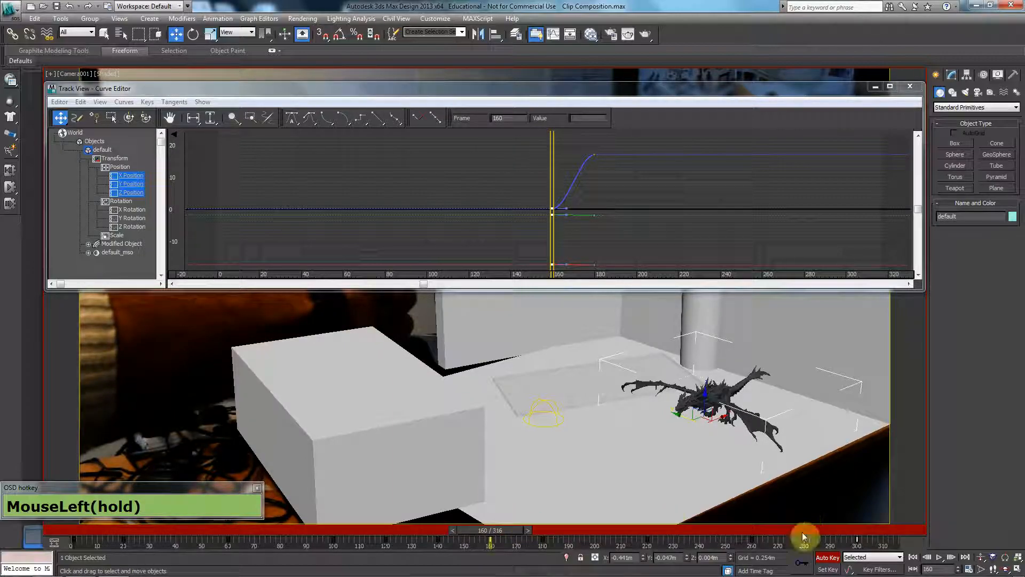
click(801, 562)
At frame 180, rotate the dragon to about -5.4 degrees around Y and replay the takeoff.
drag(508, 532, 553, 529)
key(e)
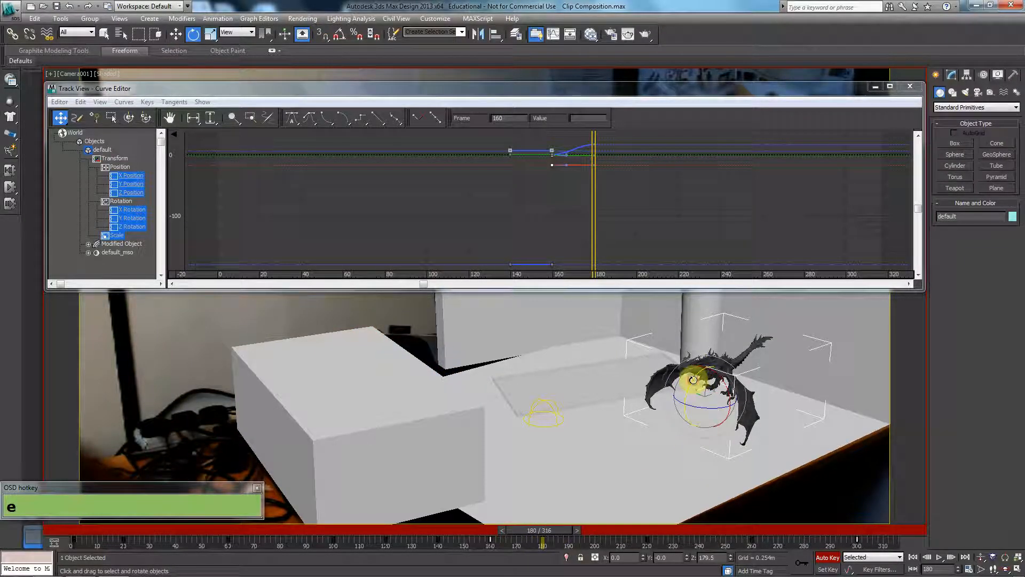
drag(693, 379, 697, 378)
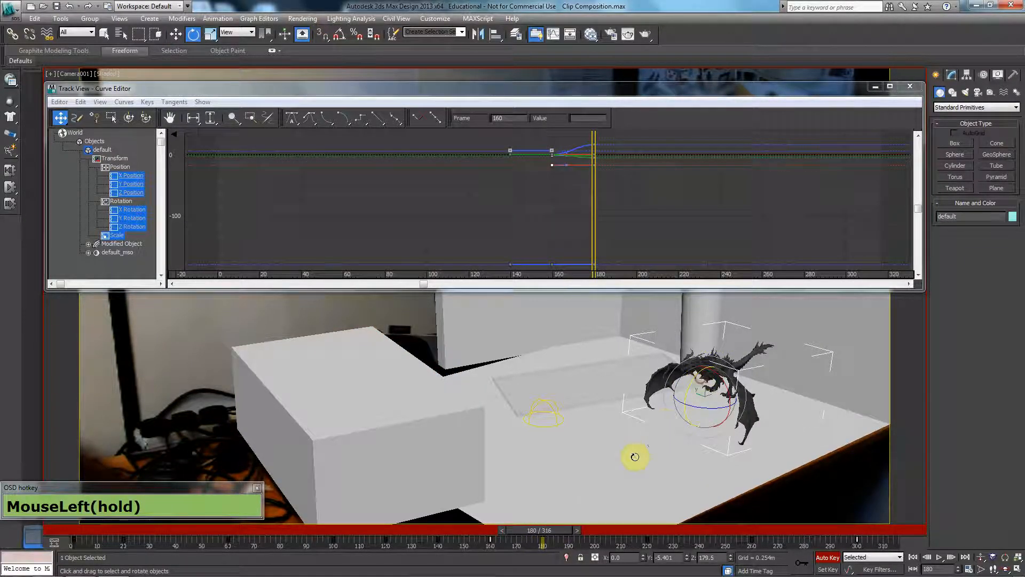
drag(550, 534, 395, 539)
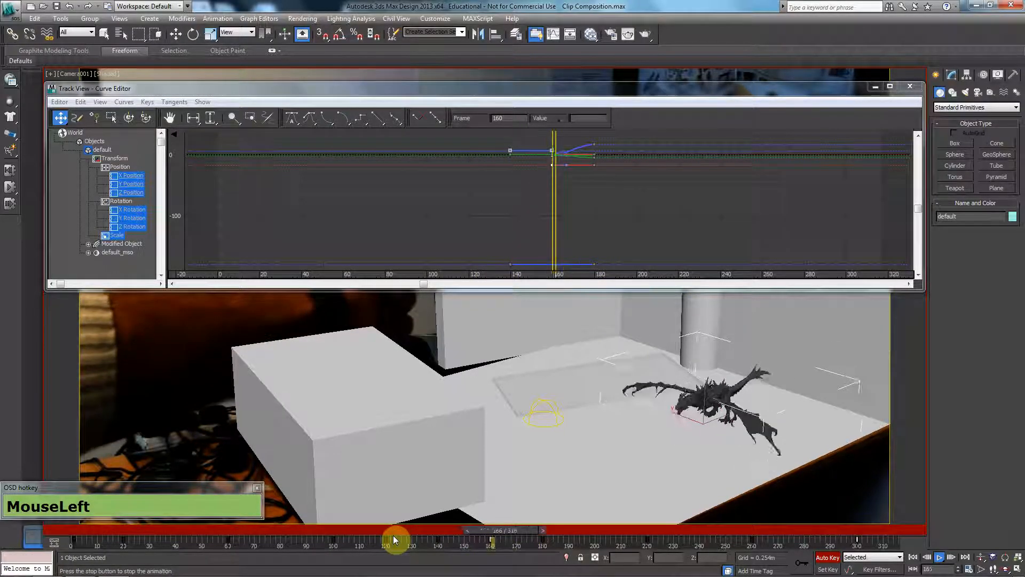
drag(661, 528, 543, 540)
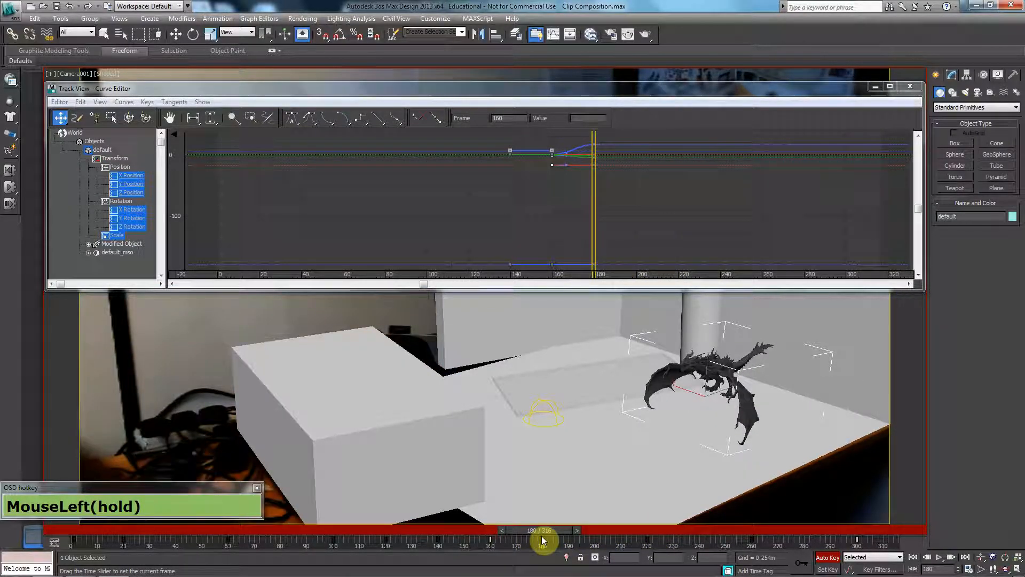
Go to frame 183 and show the dragon in a wireframe front view with its whole body in sight.
key(e)
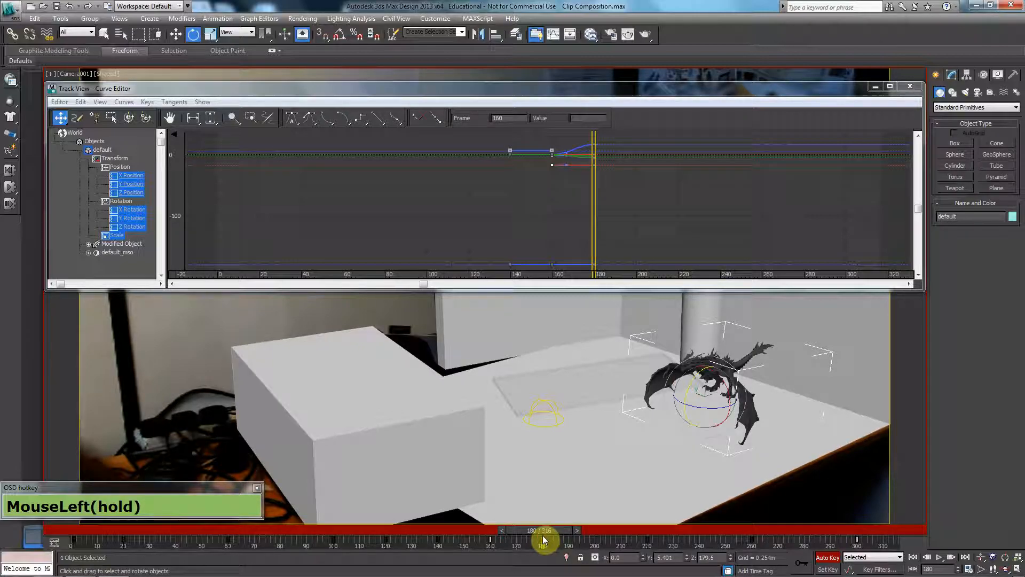
drag(524, 532, 559, 531)
key(e)
key(comma)
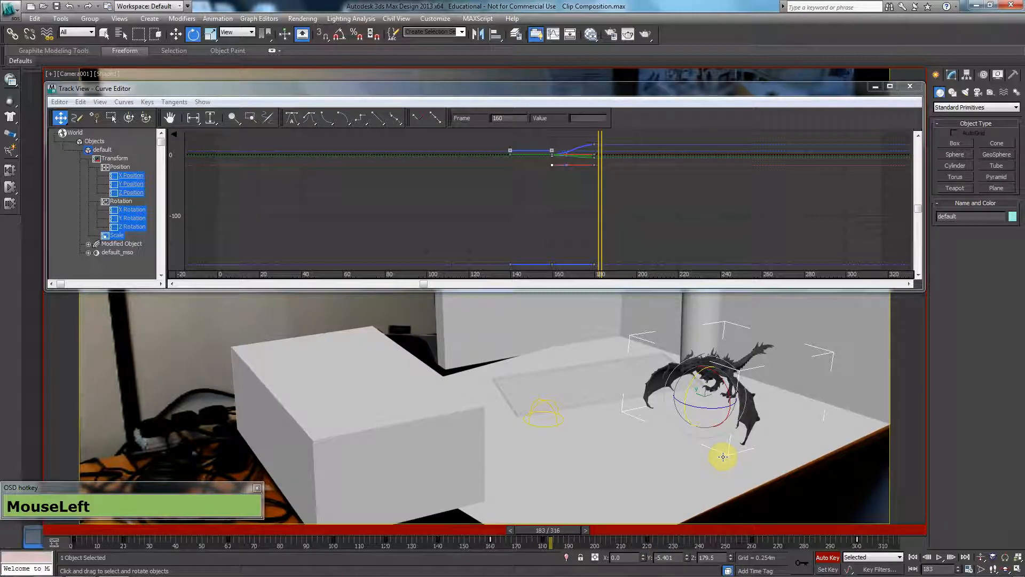
key(f)
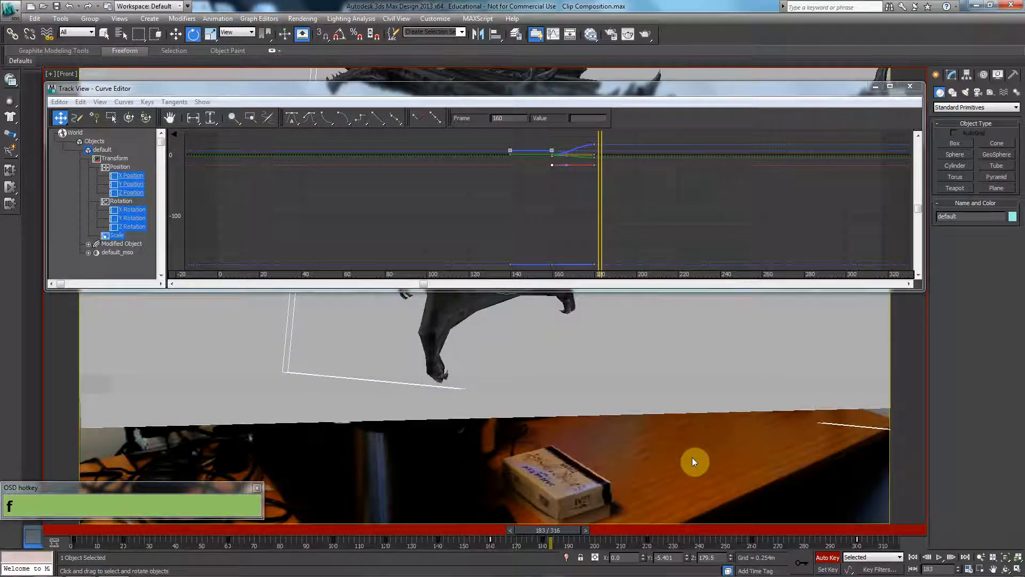
key(F3)
scroll(476, 347, down, 2)
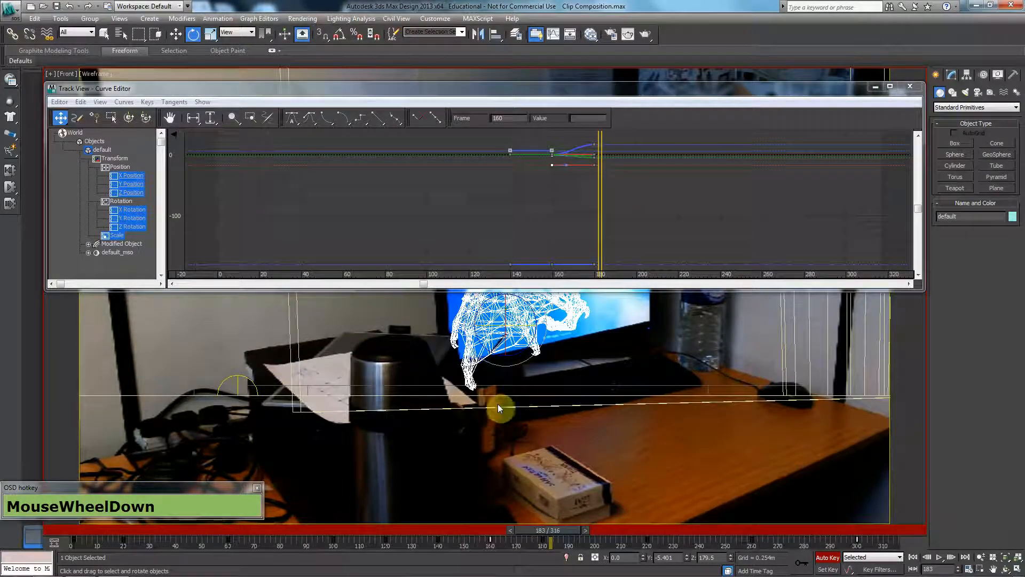
middle_drag(501, 380, 506, 414)
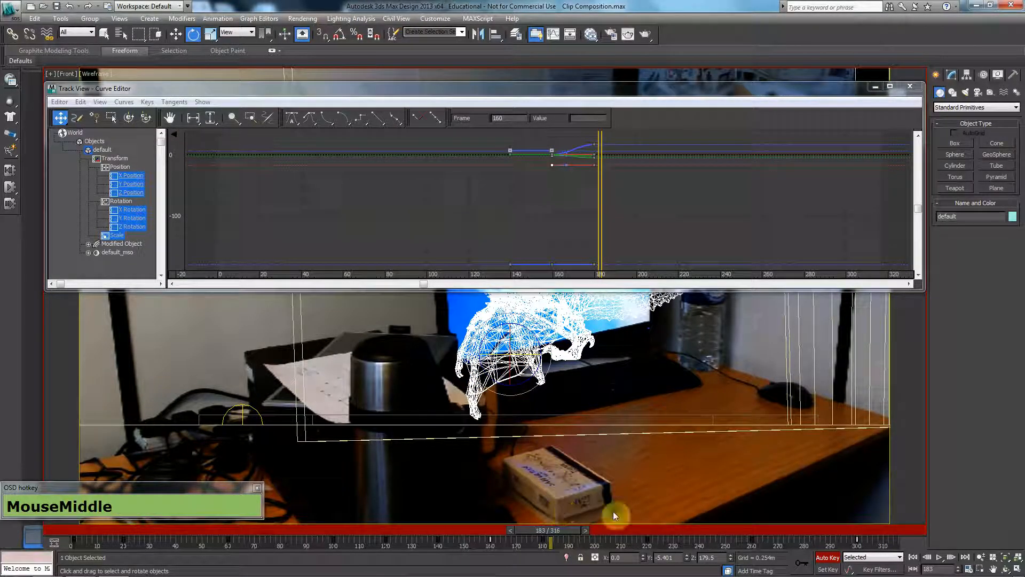
Set transform keys for the dragon at frame 183, and lower it to a Z of about 0.393 m at frame 186.
click(802, 562)
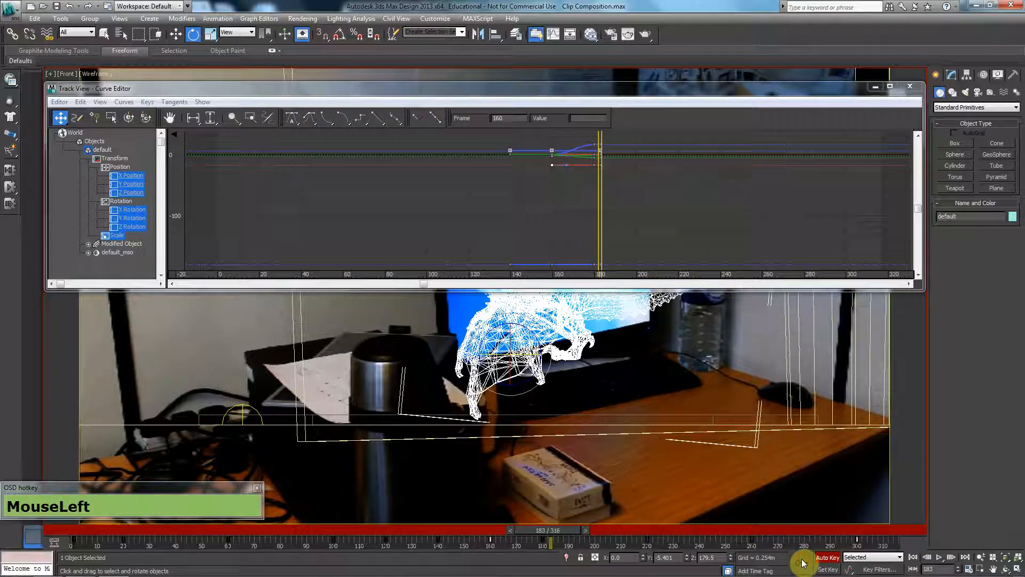
key(period)
key(period)
key(period)
middle_drag(466, 411, 470, 458)
key(w)
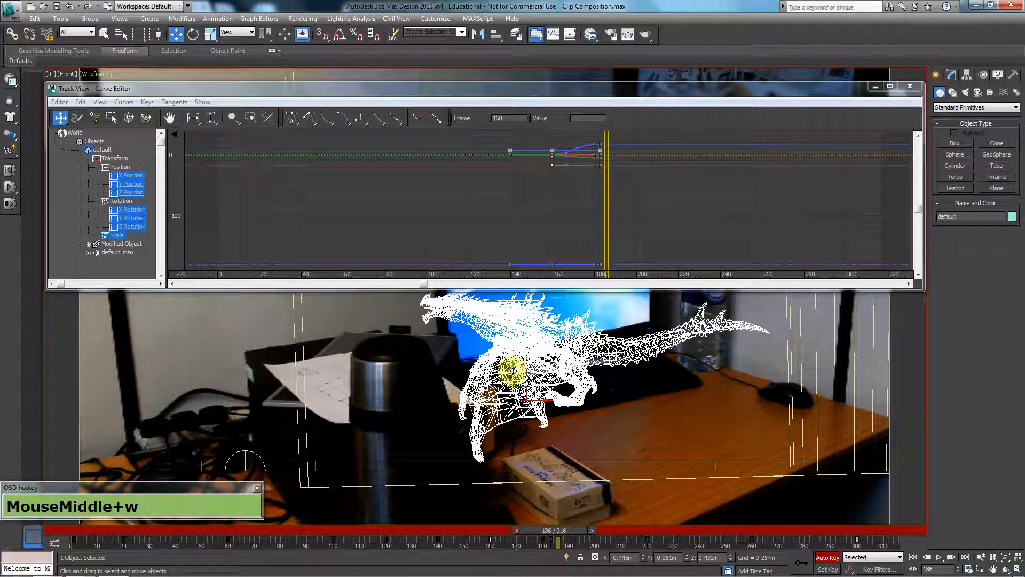
drag(514, 370, 510, 378)
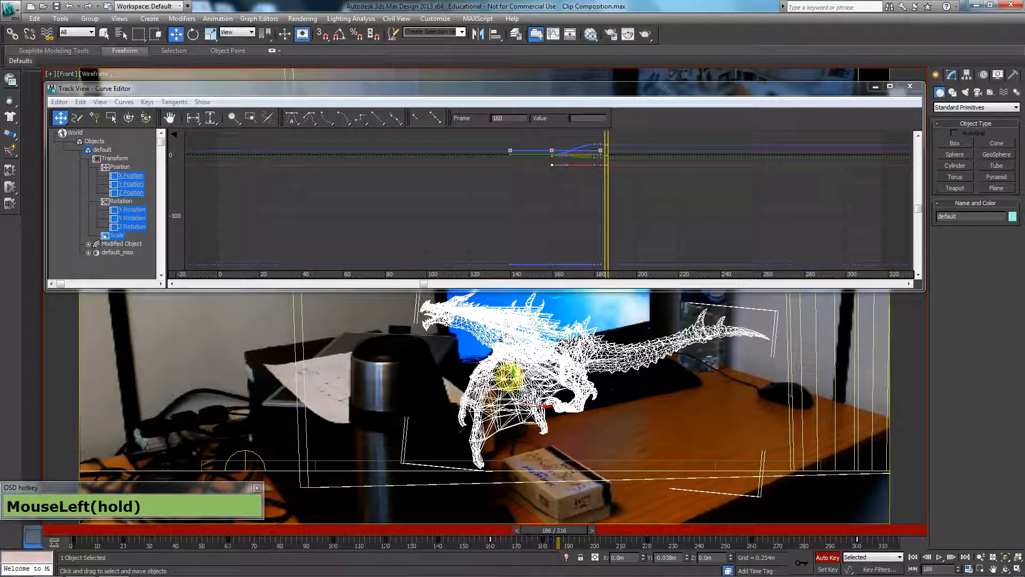
drag(510, 377, 510, 377)
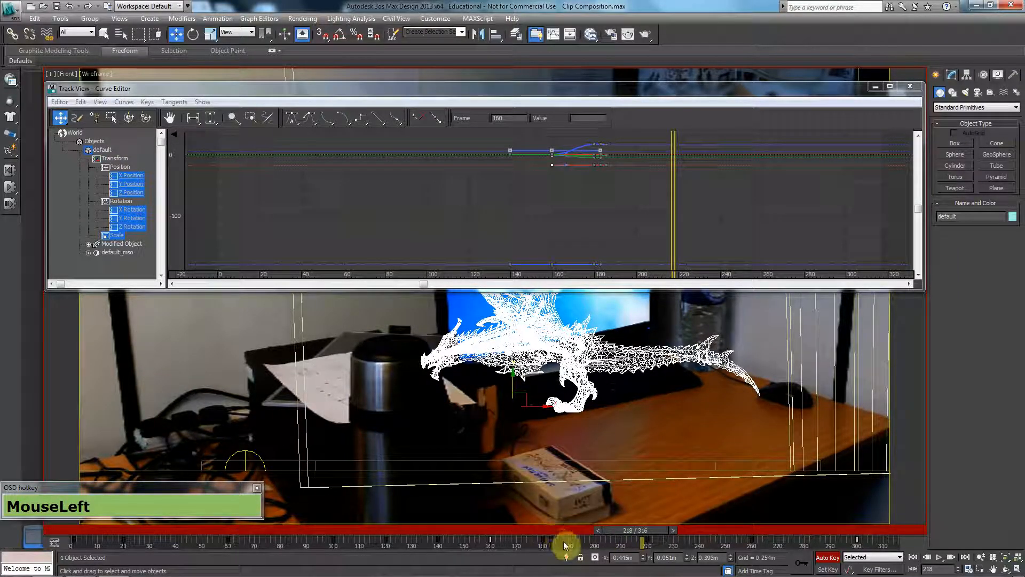
Delete the dragon's keys at frames 183 and 186 and return to frame 180.
drag(564, 540, 553, 547)
key(Delete)
drag(610, 531, 531, 533)
key(w)
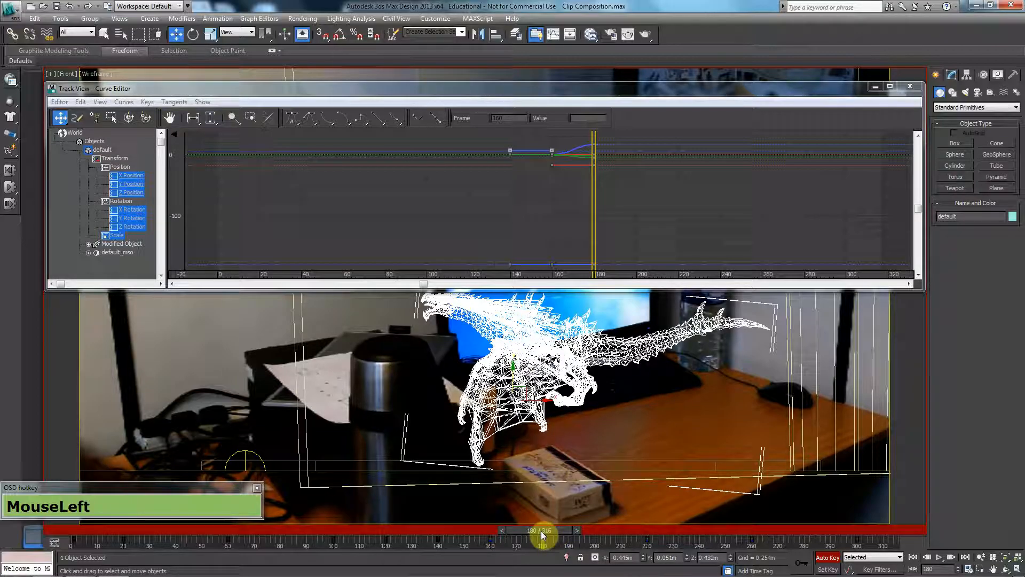
At frame 200, raise the dragon in the front view to a Z of about 0.456 m.
mouse_move(542, 534)
mouse_down()
mouse_move(604, 531)
mouse_move(594, 537)
mouse_up()
key(w)
click(512, 376)
drag(512, 376, 513, 371)
At frame 215, lower the dragon in the front view to a Z of about 0.427 m.
mouse_move(605, 532)
mouse_down()
mouse_move(506, 533)
mouse_move(617, 529)
mouse_up()
key(w)
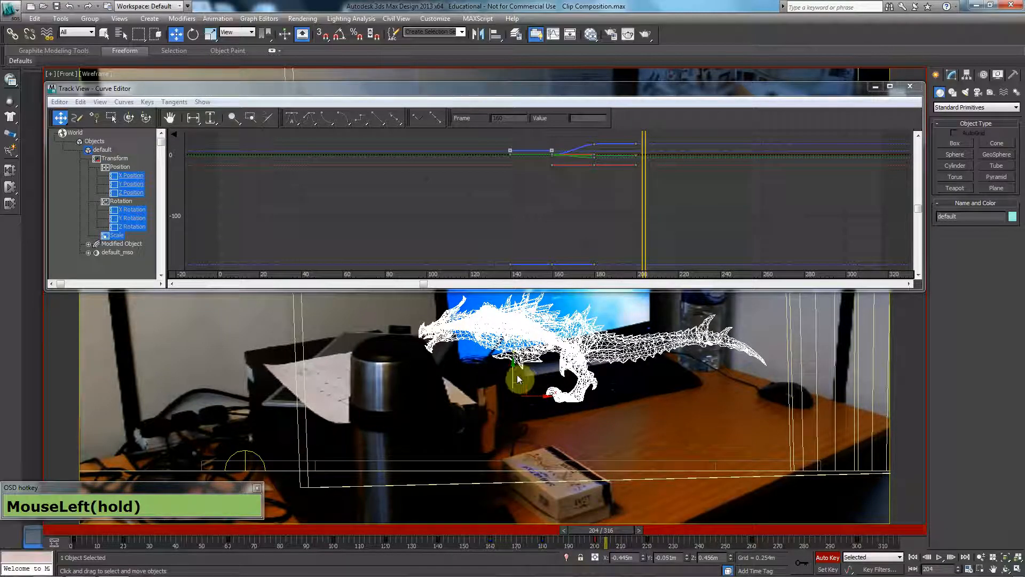
drag(620, 528, 648, 527)
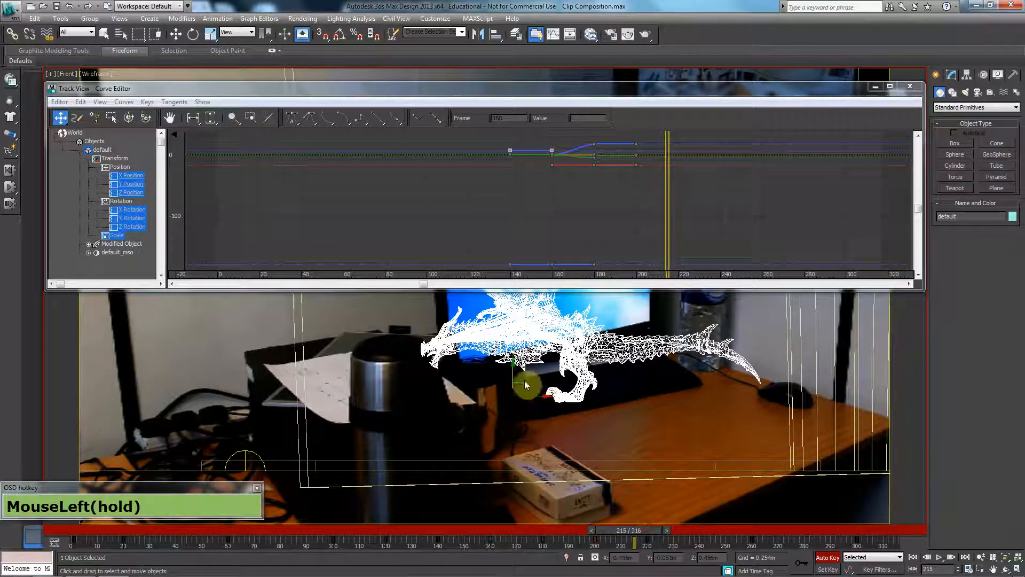
click(512, 371)
drag(512, 370, 512, 376)
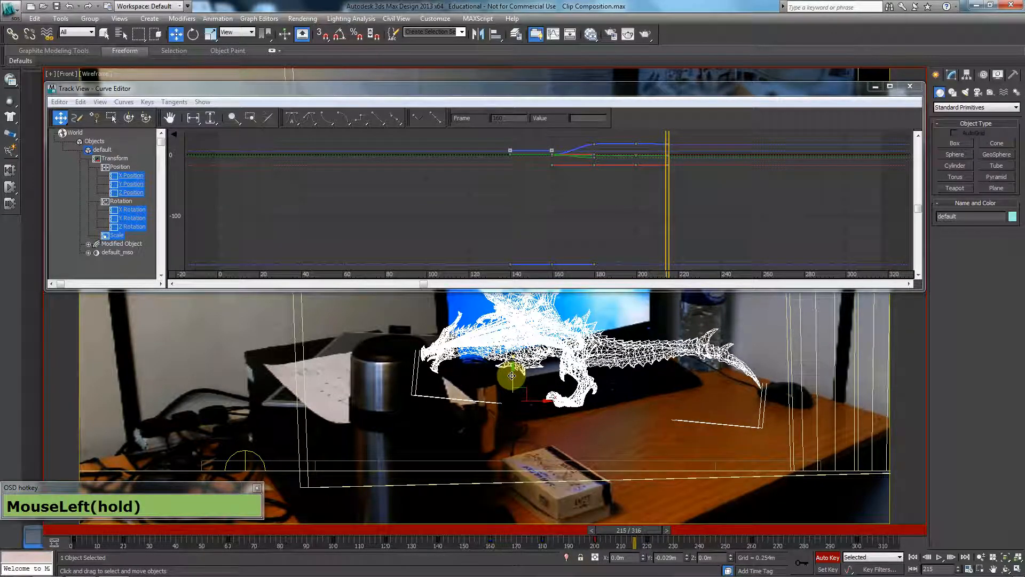
At frame 260, raise the dragon to a Z of about 1.143 m and return to the shaded camera view.
drag(643, 531, 758, 527)
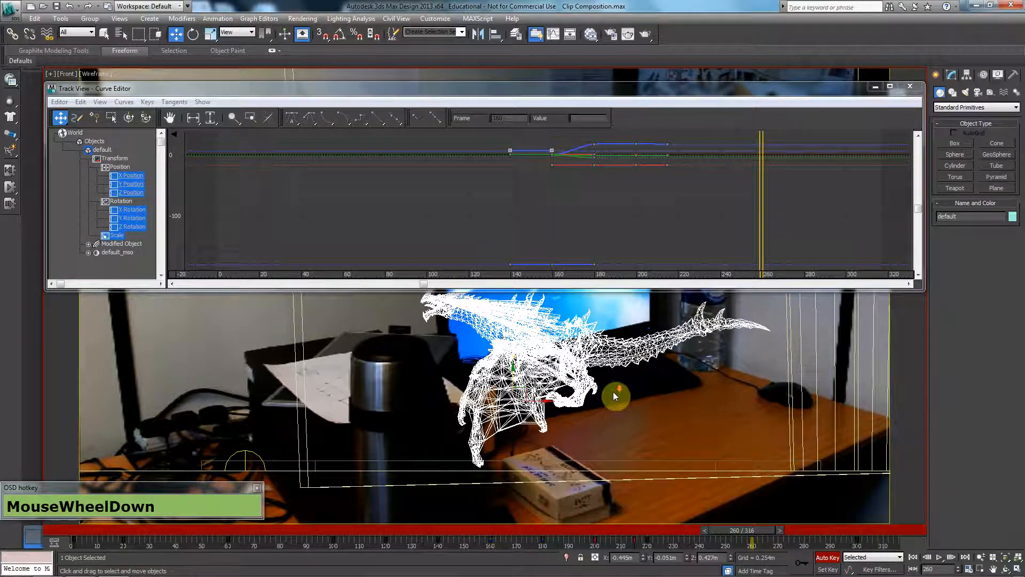
scroll(613, 392, down, 2)
scroll(571, 386, down, 2)
middle_drag(498, 343, 502, 419)
drag(502, 407, 508, 348)
key(c)
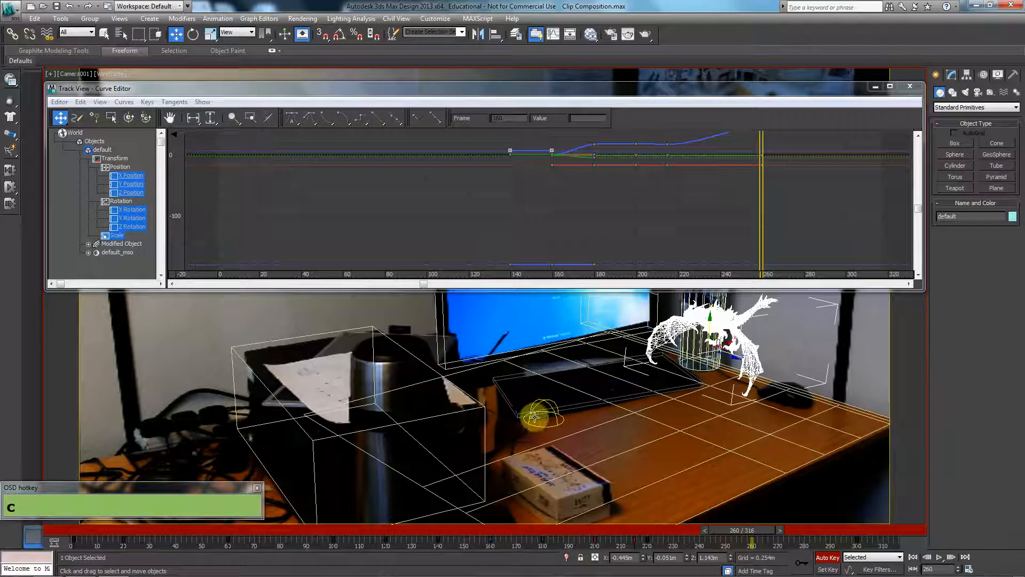
key(F3)
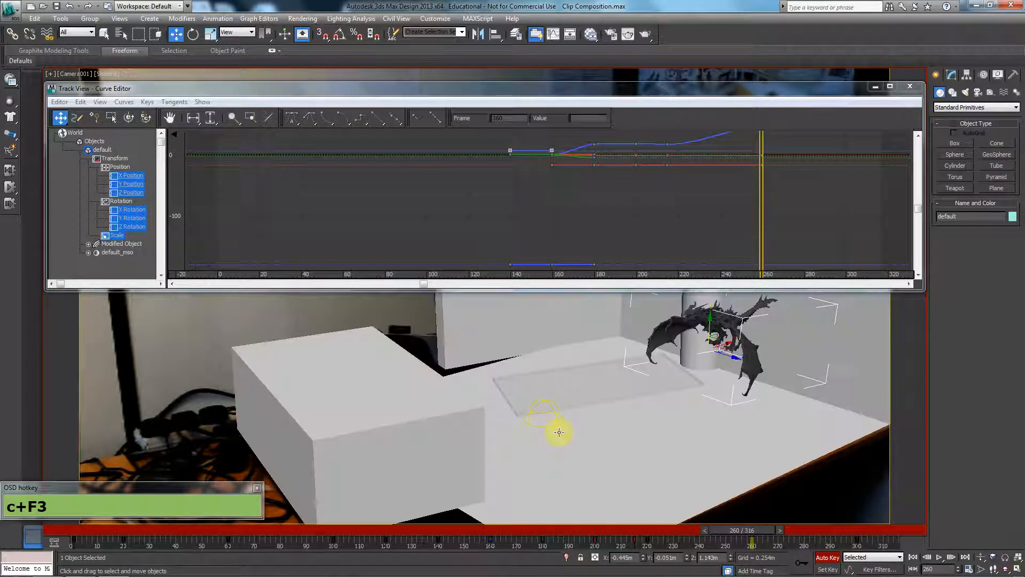
Close the Curve Editor and rewind the animation to frame 0.
click(909, 86)
drag(736, 535, 1, 478)
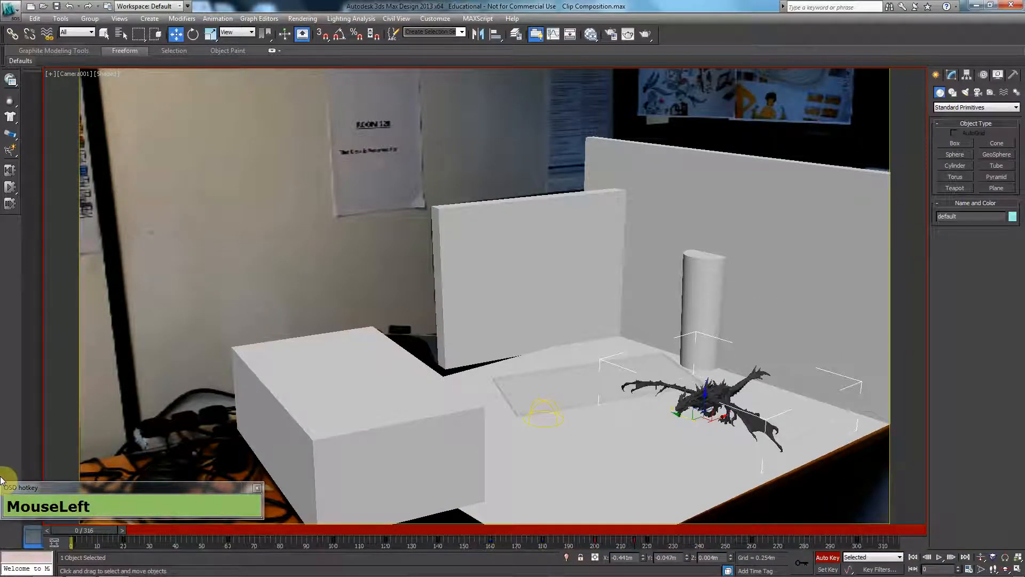
key(ctrl)
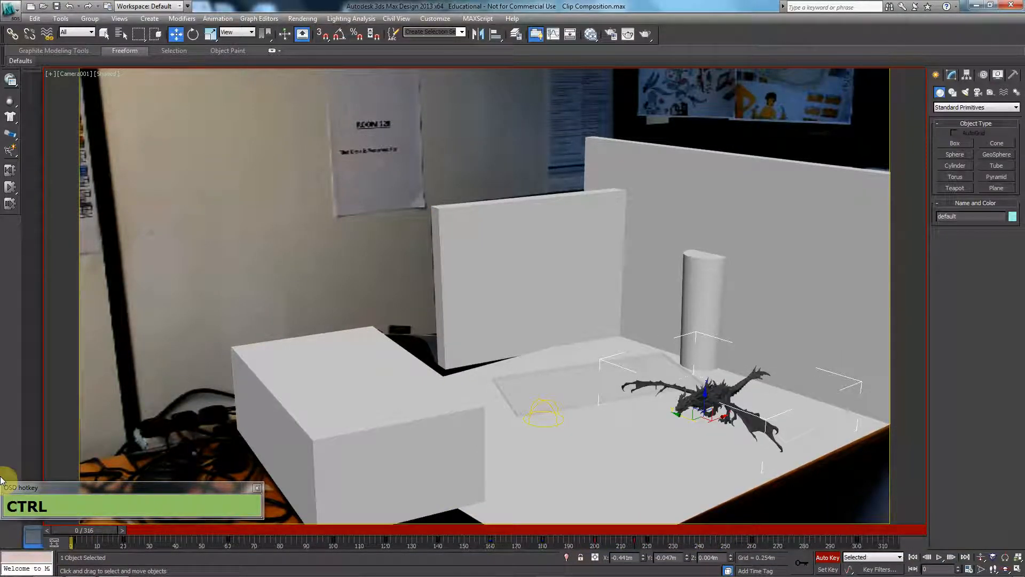